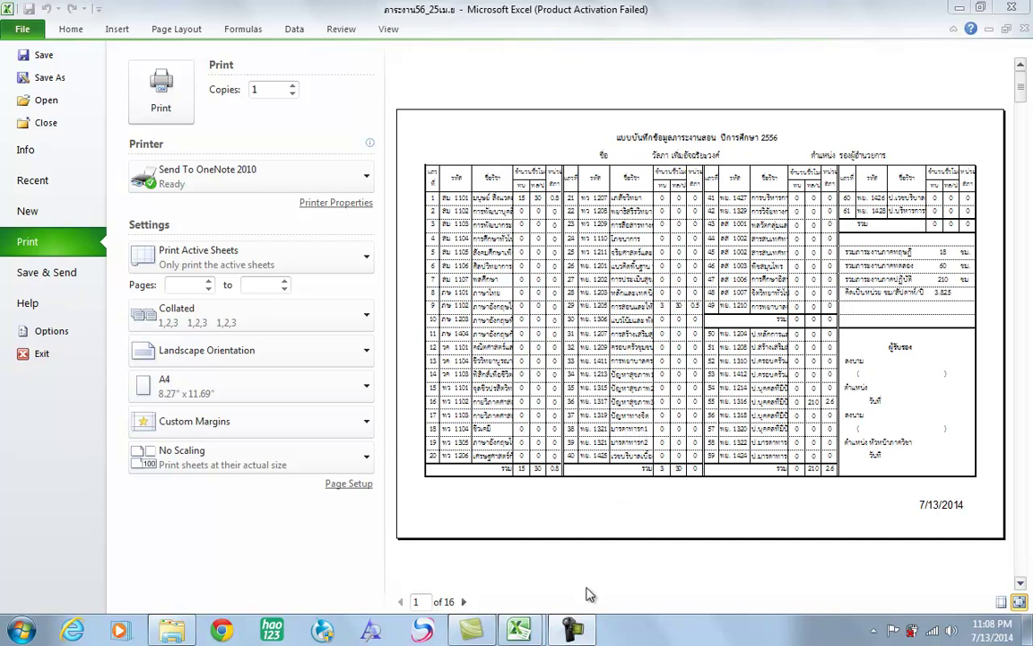
Step: Leave the print preview and return to the workload record worksheet
mouse_move(518, 628)
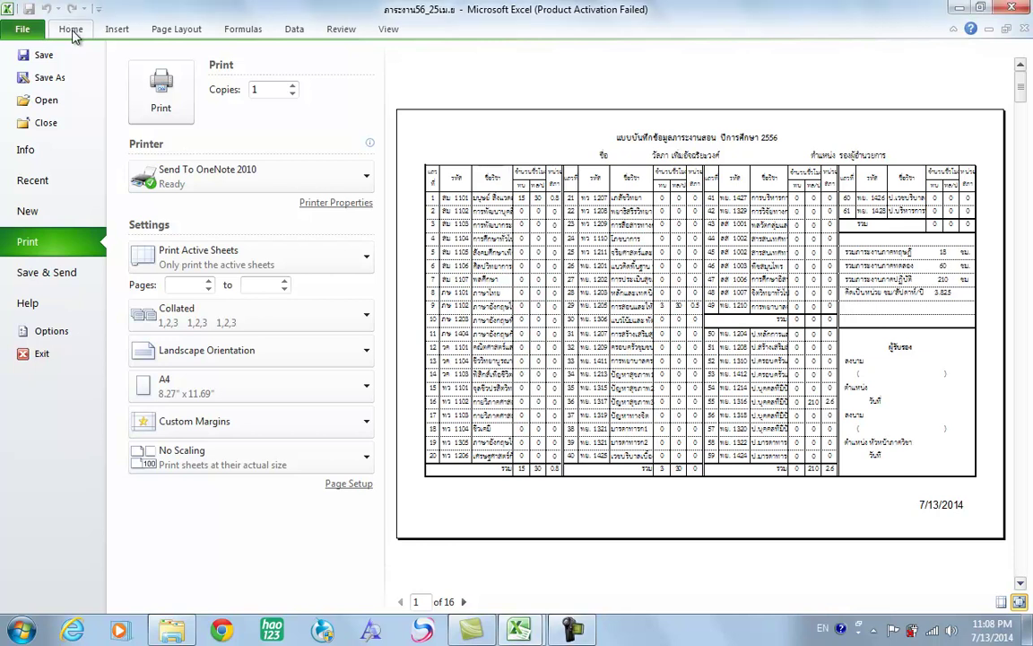
click(72, 33)
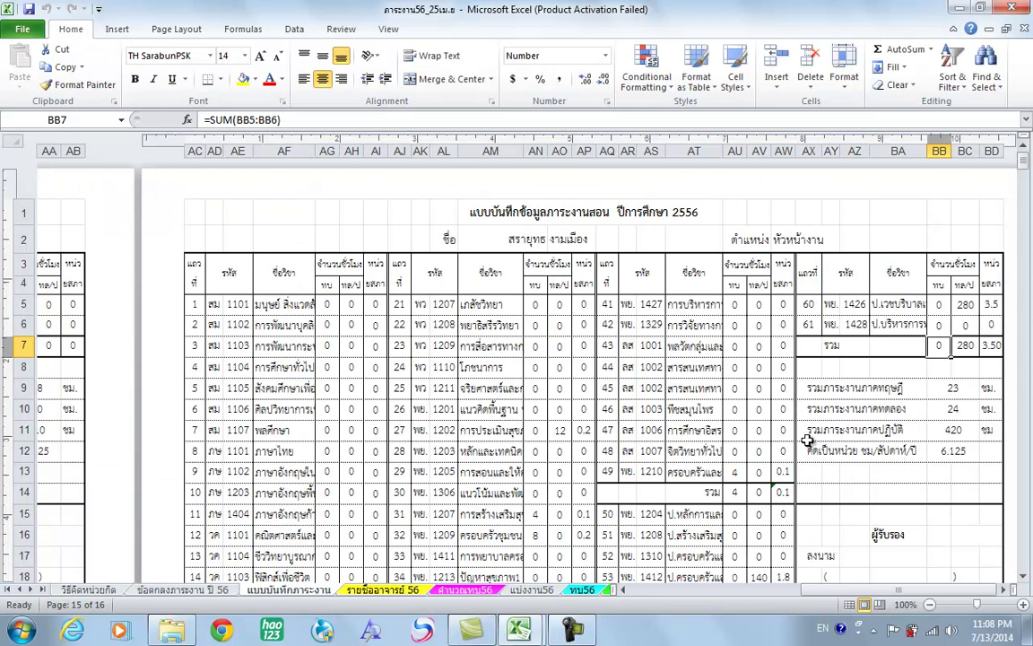
scroll(808, 440, down, 1)
scroll(808, 440, up, 1)
click(178, 29)
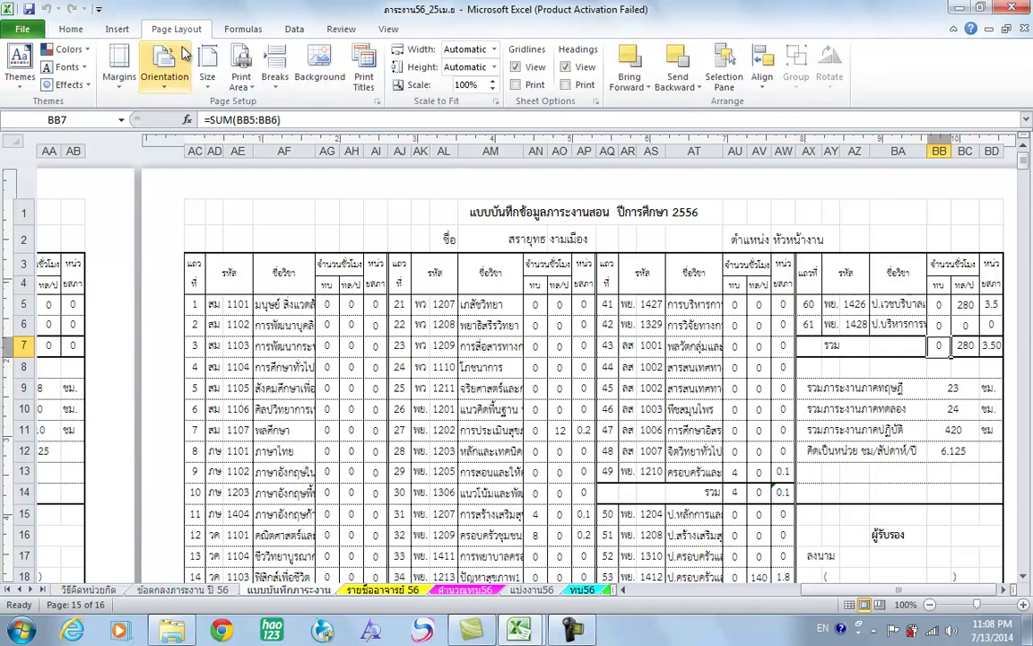
click(389, 35)
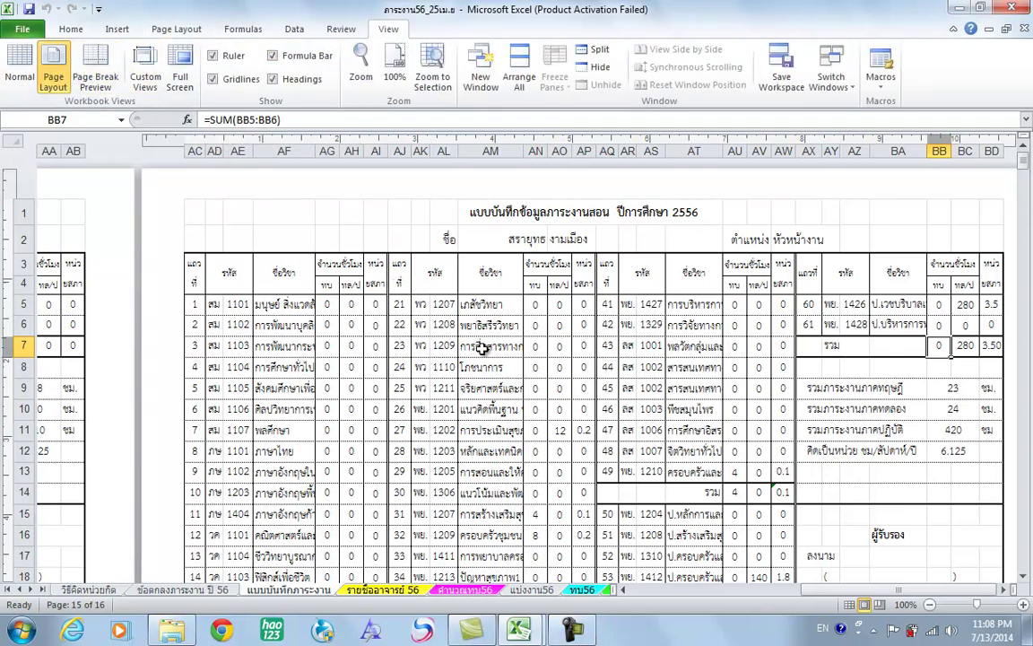
click(71, 29)
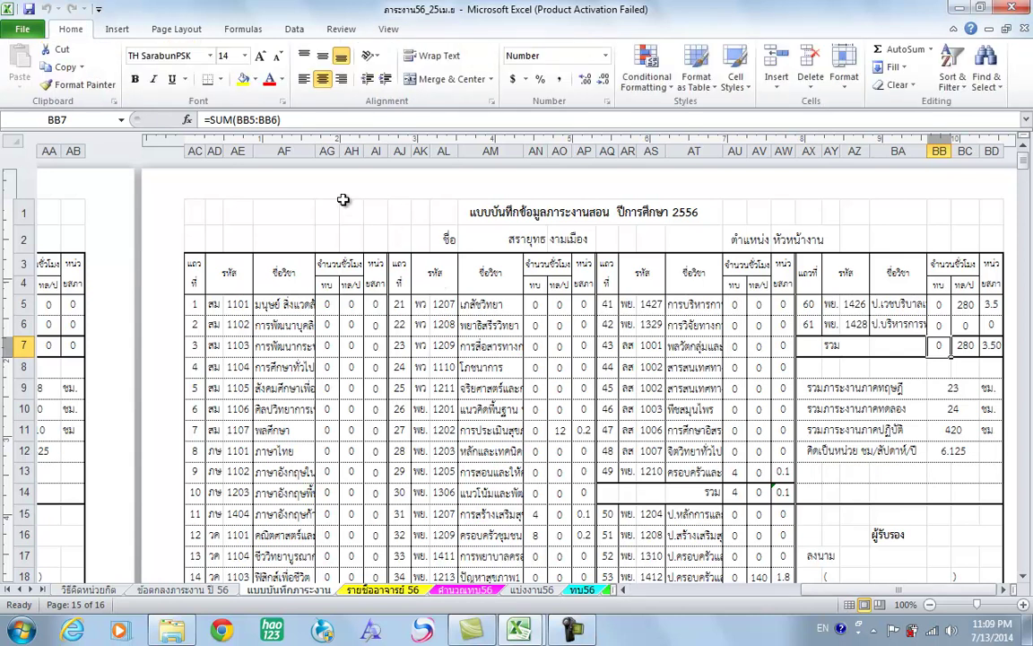
Step: Select the first workload form, cells AC1:BD27, and examine how it and the form below fill their pages
click(967, 592)
scroll(762, 370, down, 3)
scroll(761, 368, up, 3)
drag(198, 215, 993, 441)
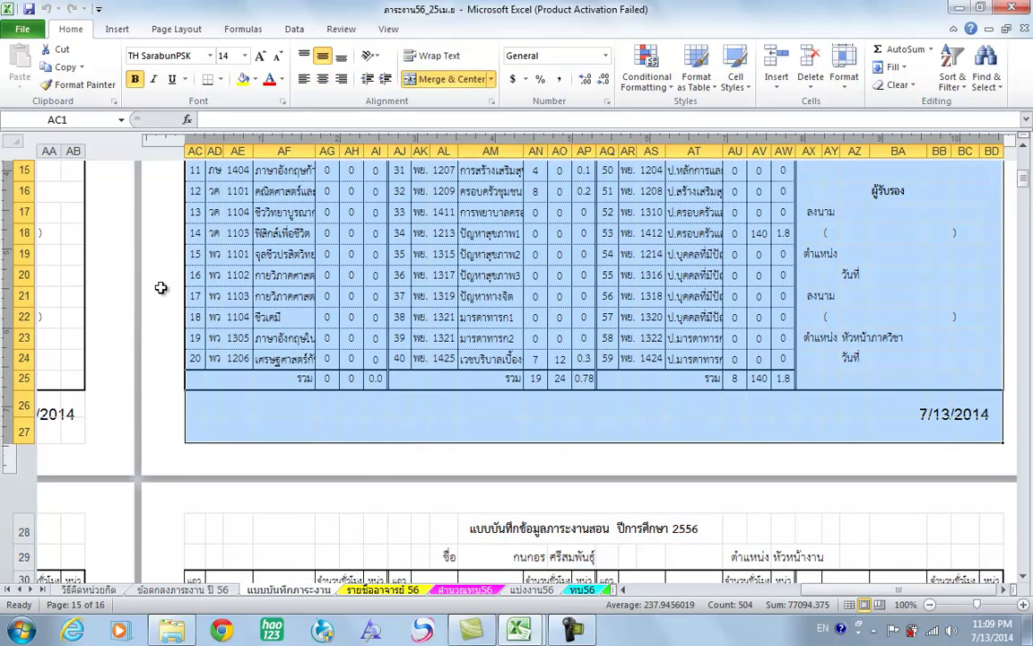
scroll(330, 338, down, 9)
scroll(330, 338, up, 2)
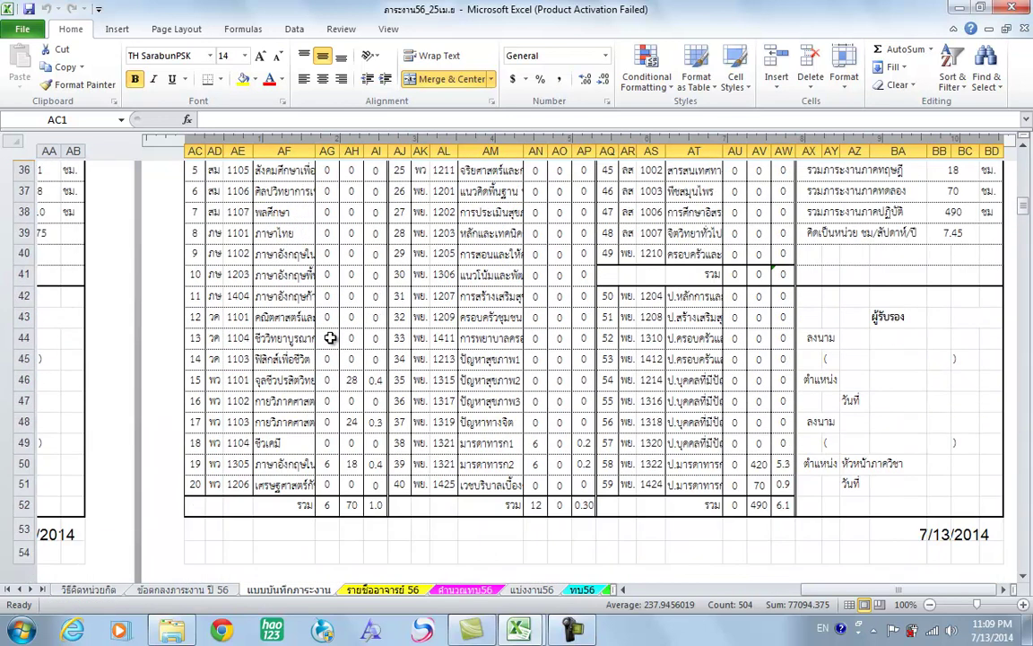
scroll(330, 337, up, 3)
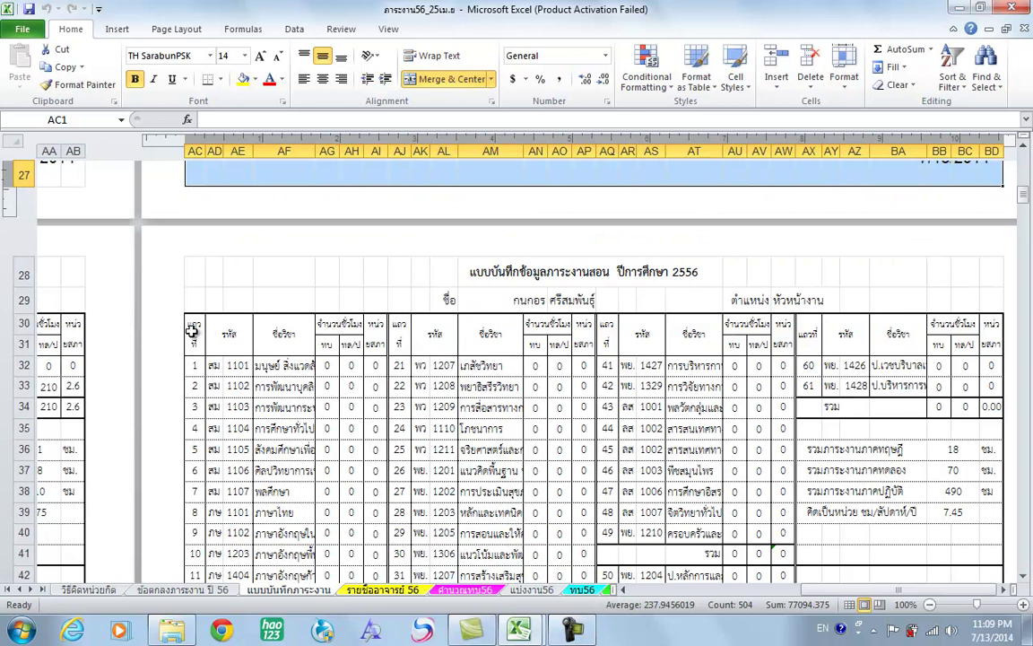
Step: Copy the complete workload form in cells AC28:BD54
drag(193, 269, 980, 455)
scroll(408, 305, up, 4)
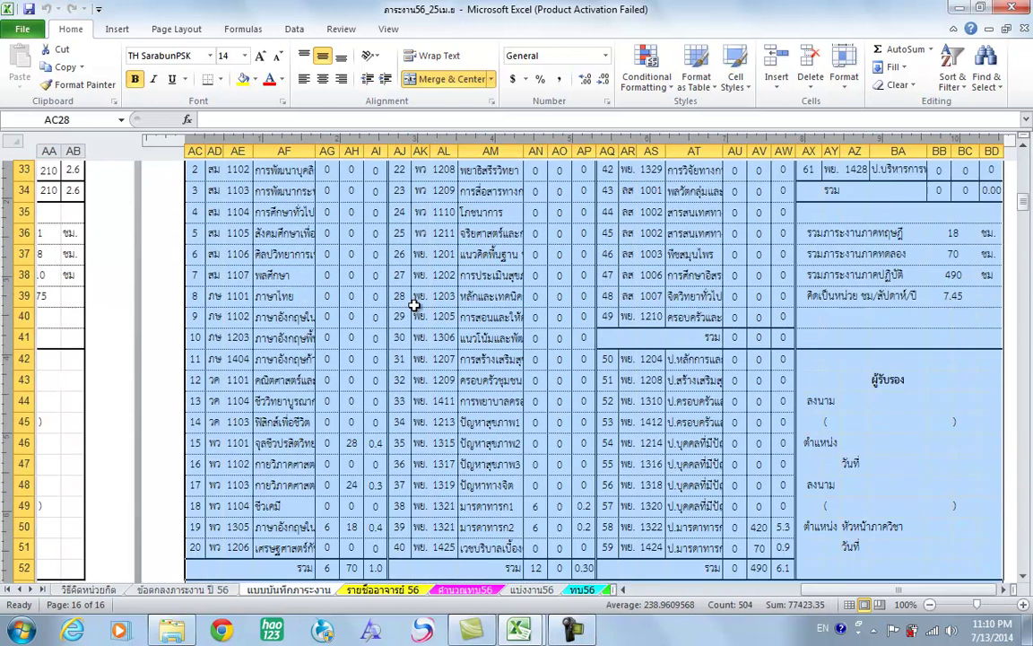
scroll(358, 376, up, 4)
scroll(322, 425, down, 2)
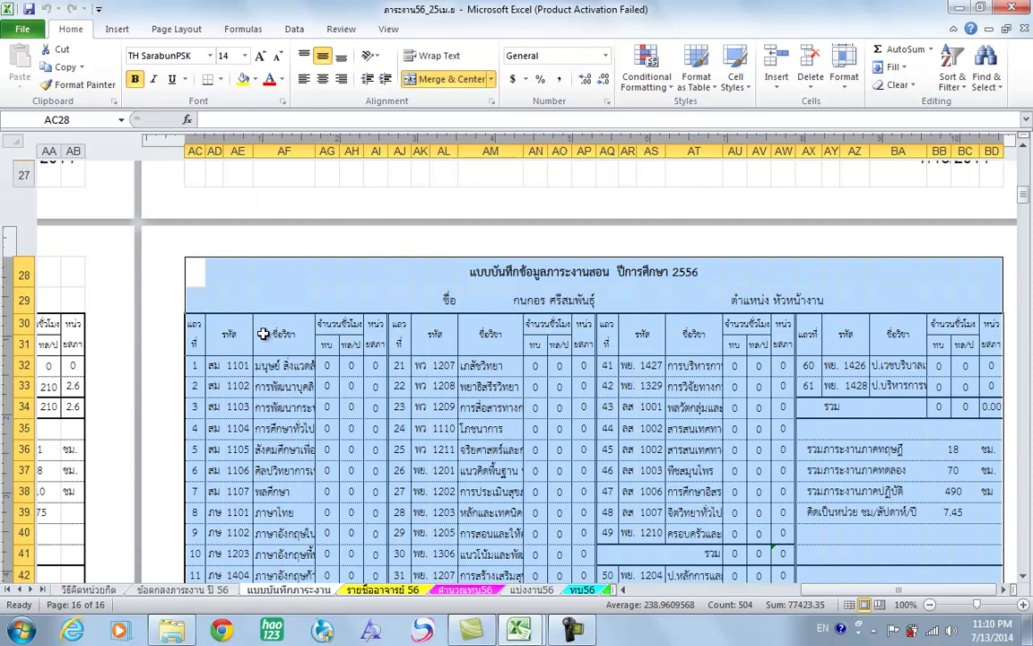
right_click(380, 411)
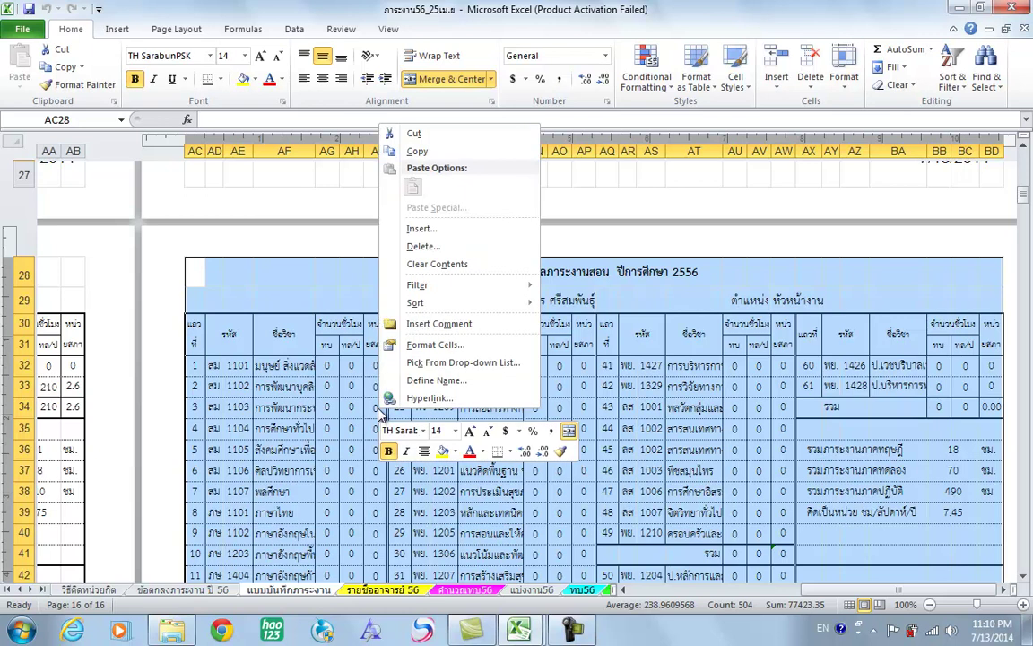
click(418, 152)
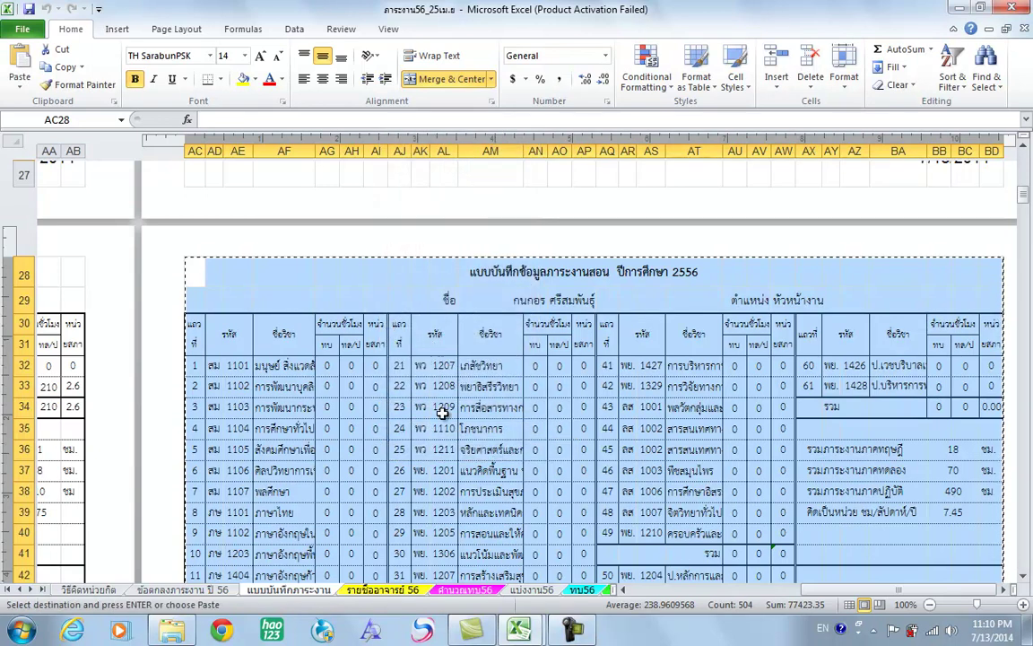
Step: Paste only the column widths of the copied form at cell AC55 on the blank page below
scroll(442, 412, down, 1)
scroll(442, 413, down, 6)
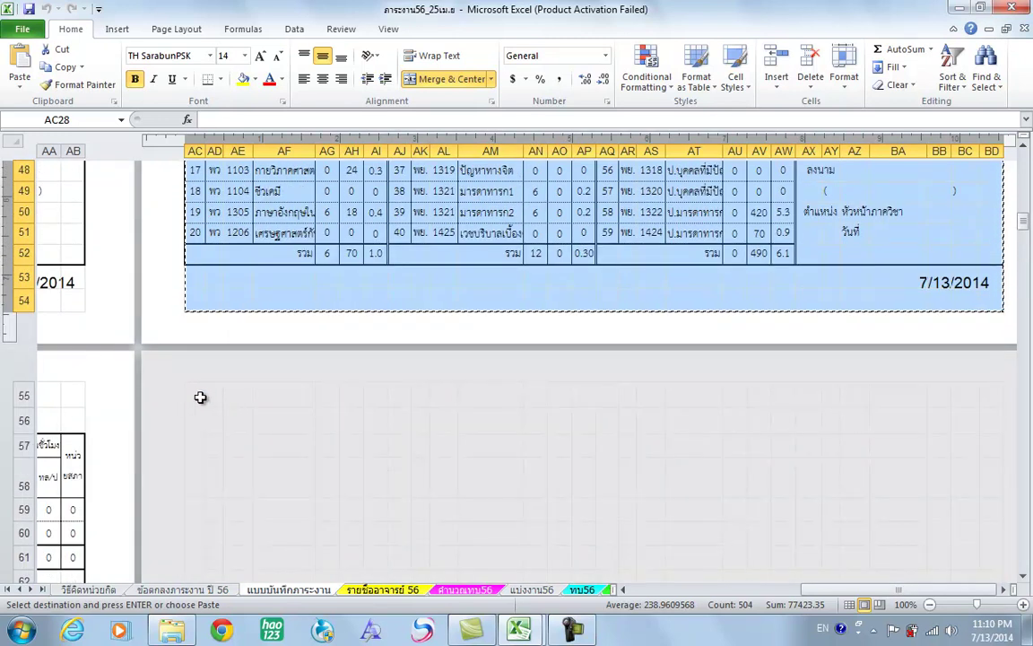
click(196, 398)
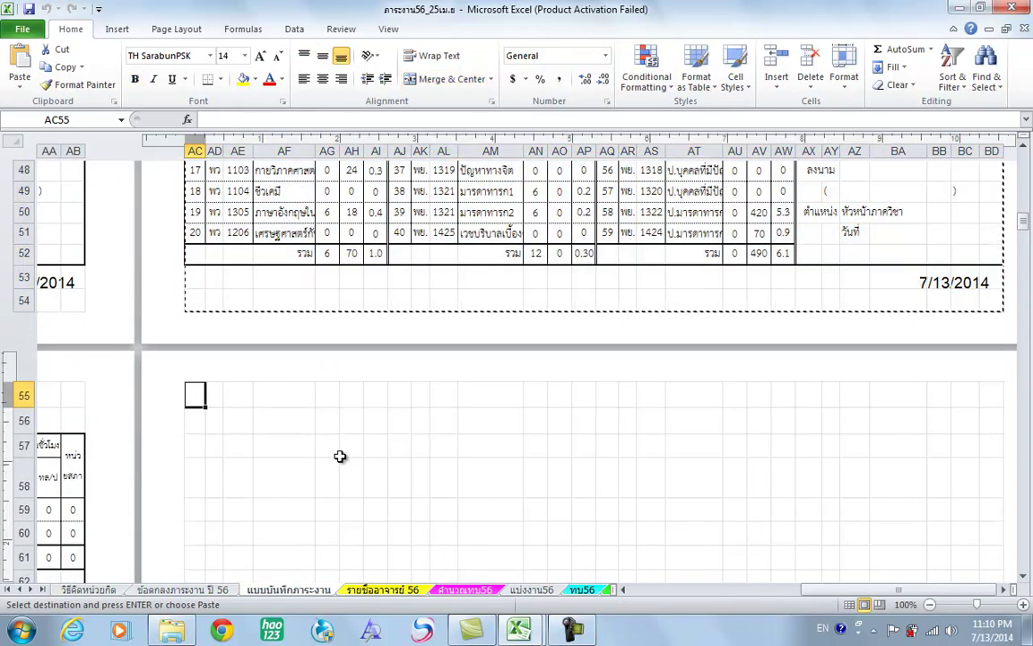
right_click(195, 398)
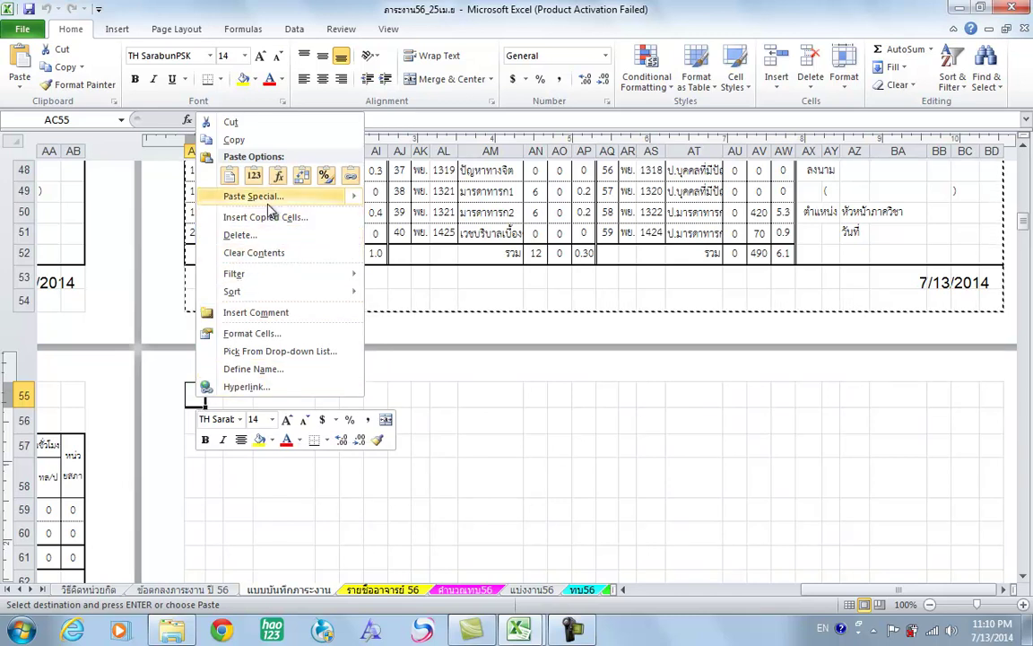
mouse_move(267, 202)
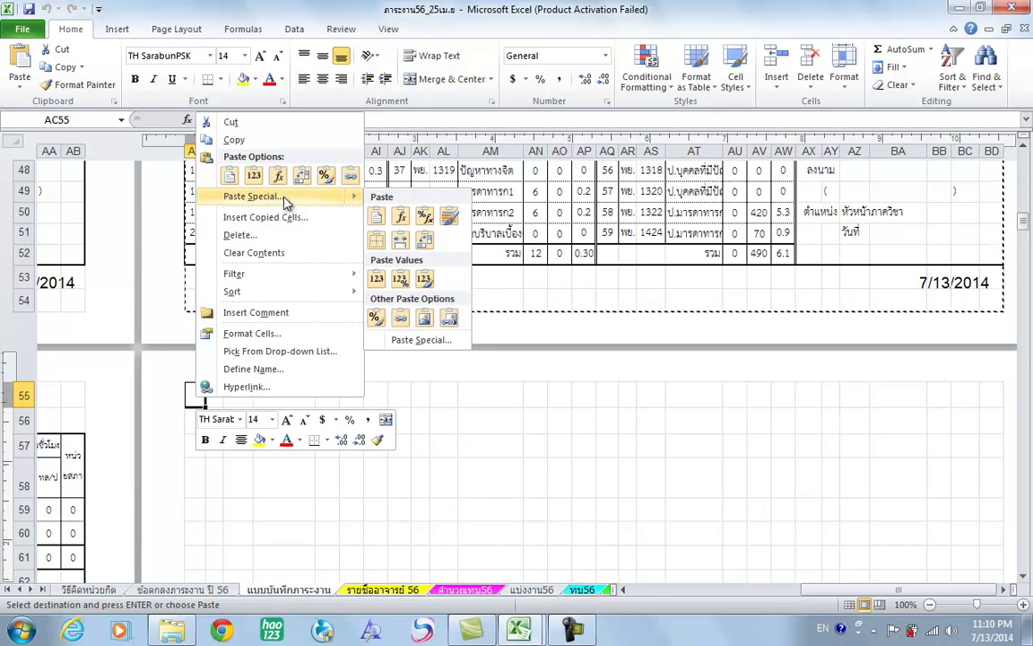
click(283, 201)
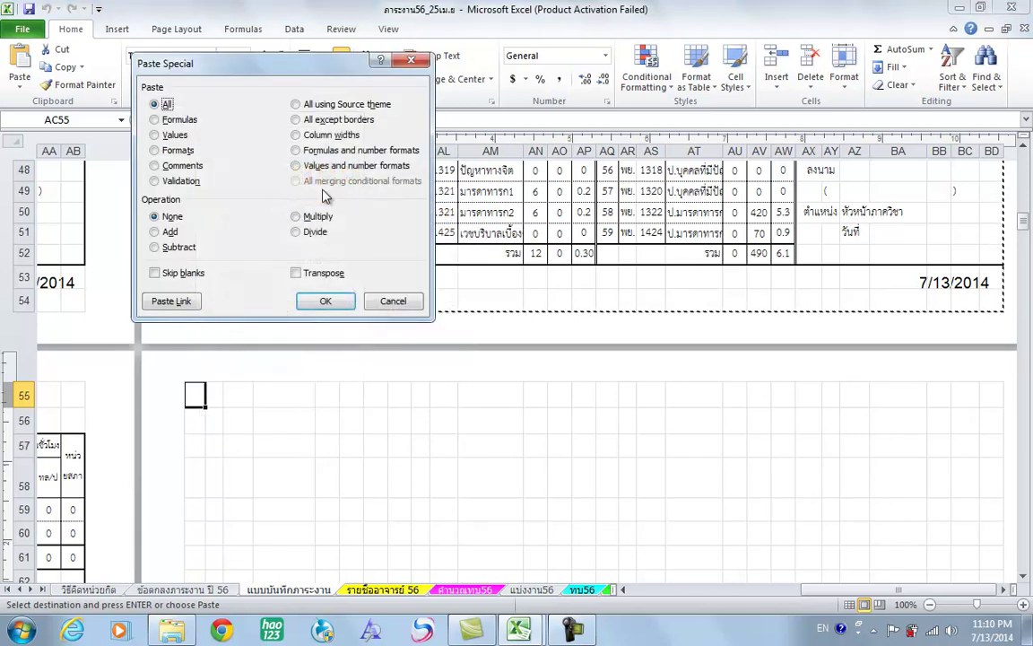
click(331, 136)
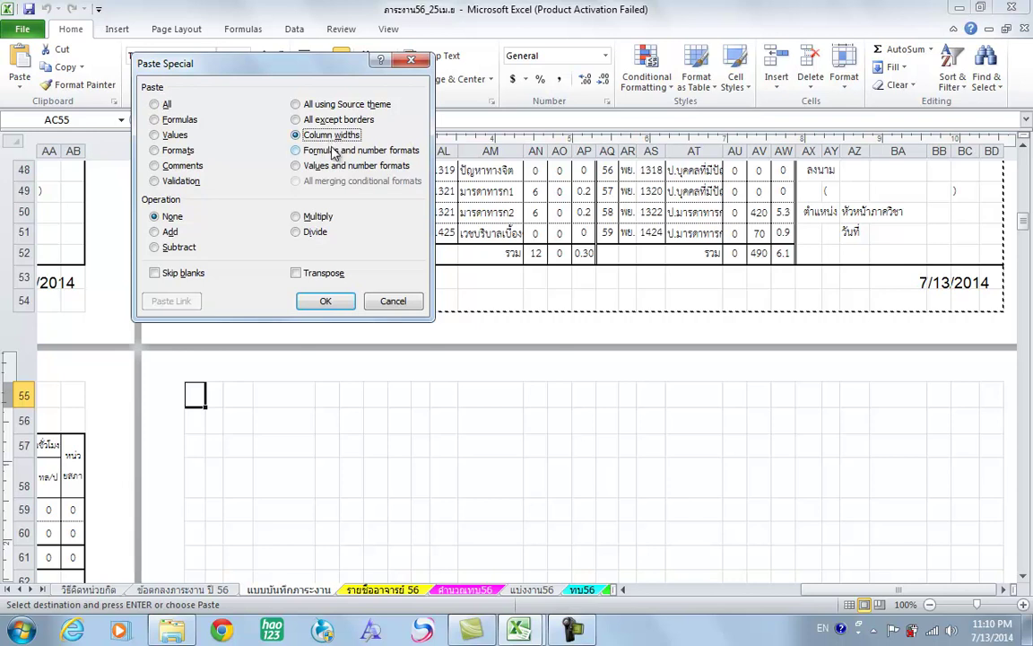
click(344, 305)
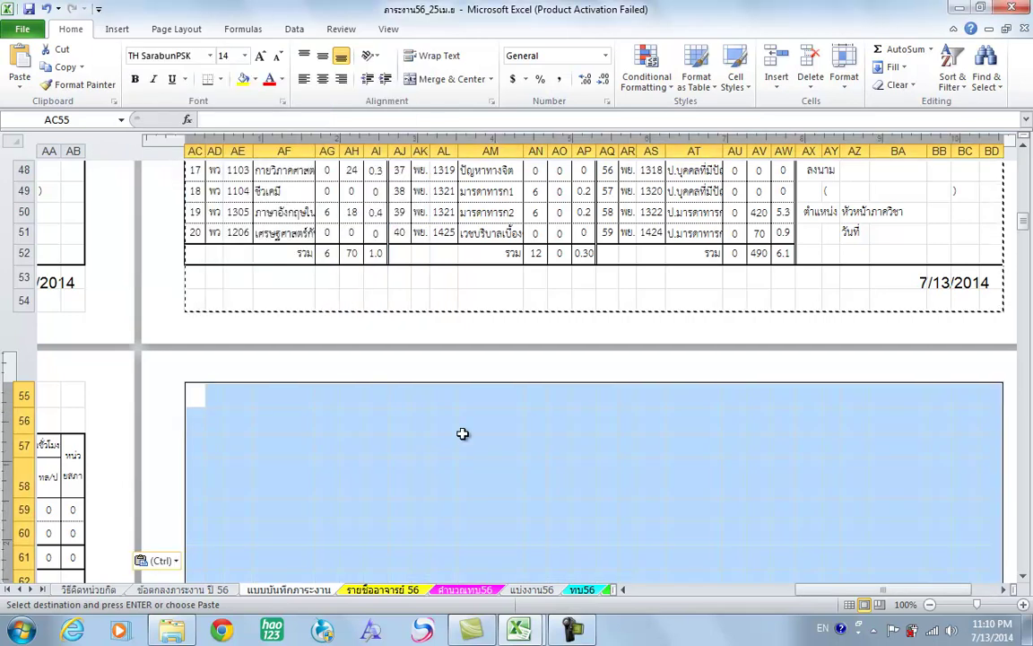
Step: Paste only the formats of the copied form onto the range starting at AC55
scroll(533, 469, down, 3)
scroll(533, 469, down, 1)
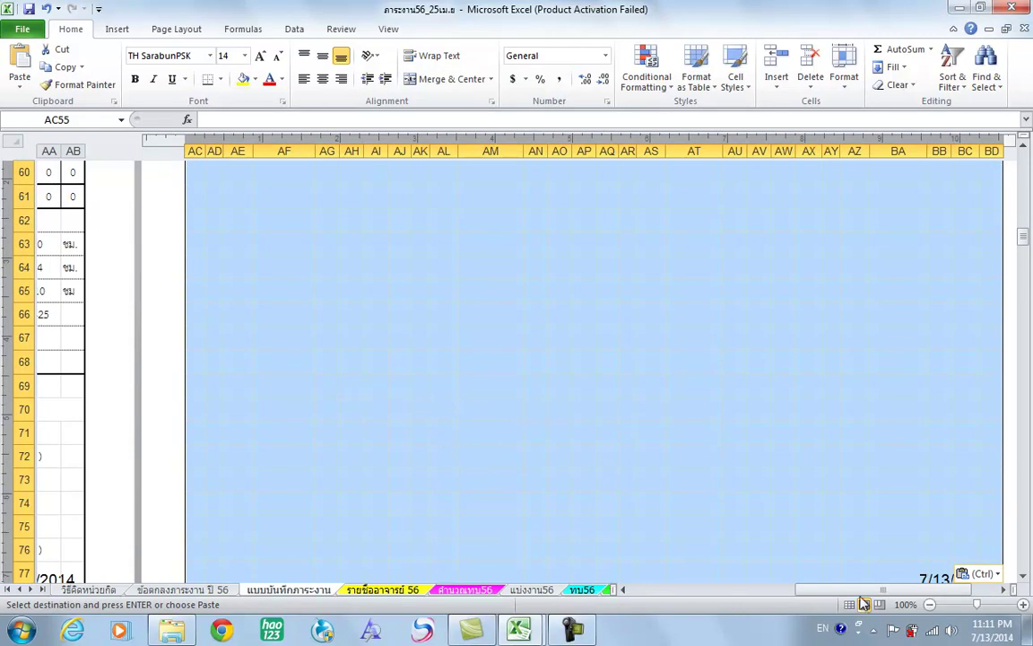
drag(872, 590, 884, 594)
key(ctrl+v)
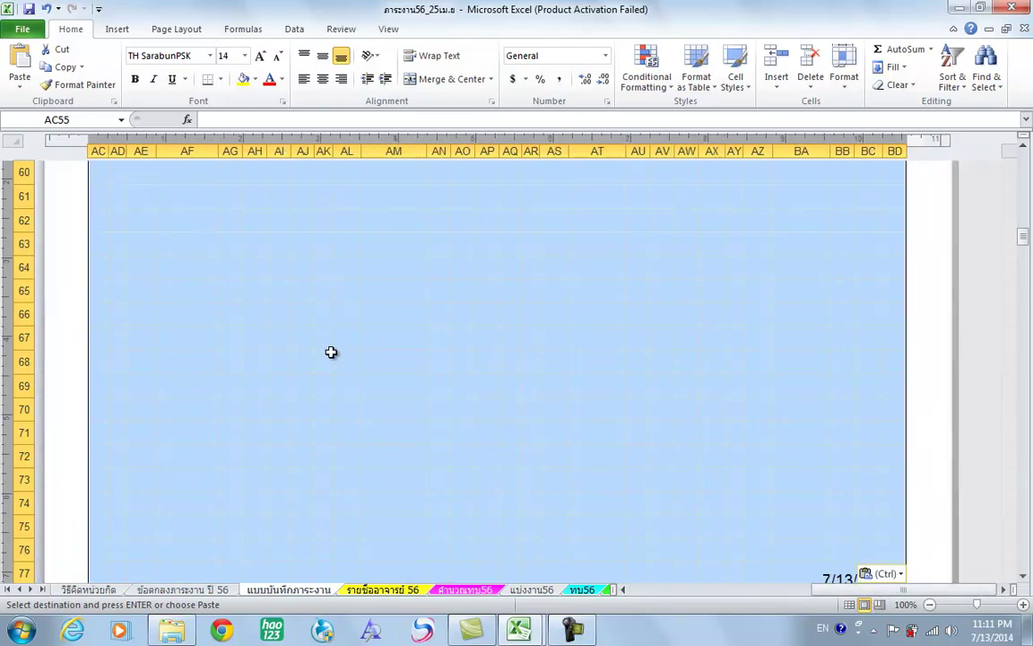
right_click(157, 236)
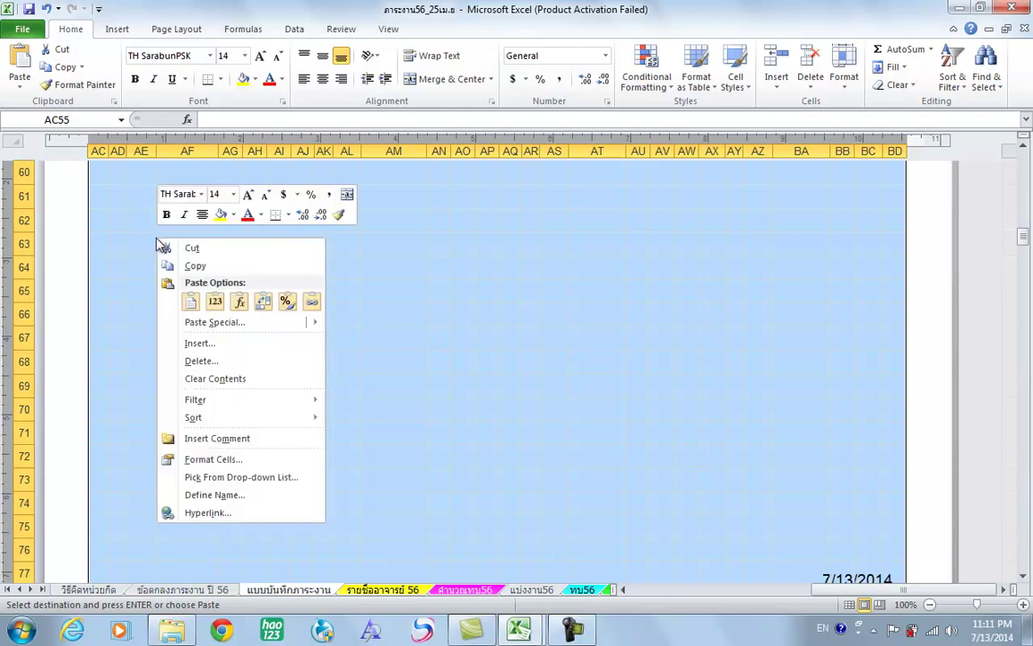
click(239, 327)
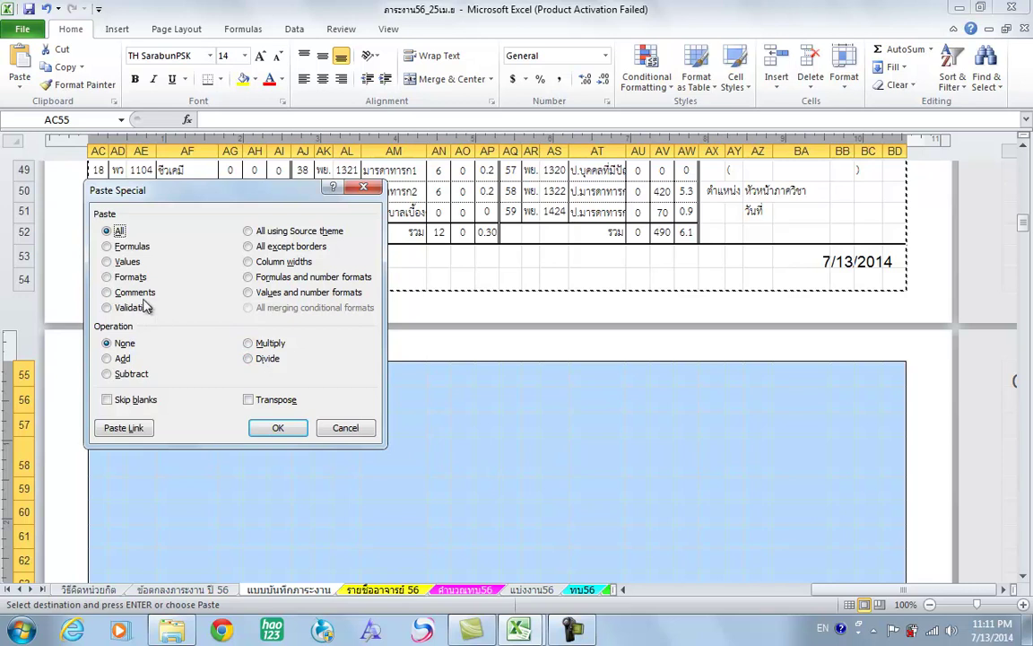
click(108, 278)
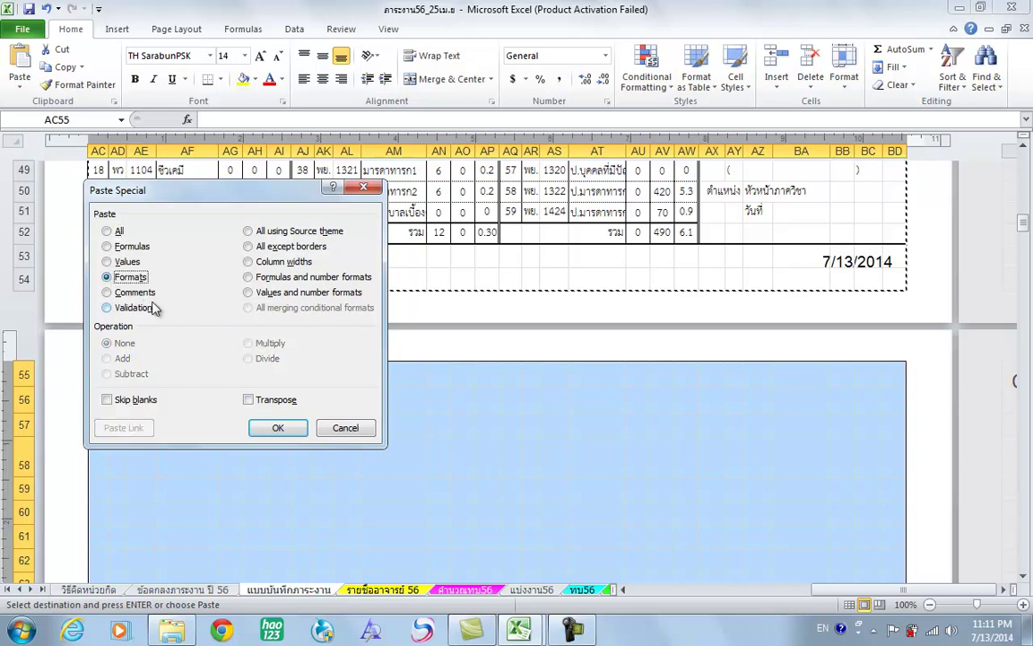
click(298, 434)
scroll(556, 485, down, 5)
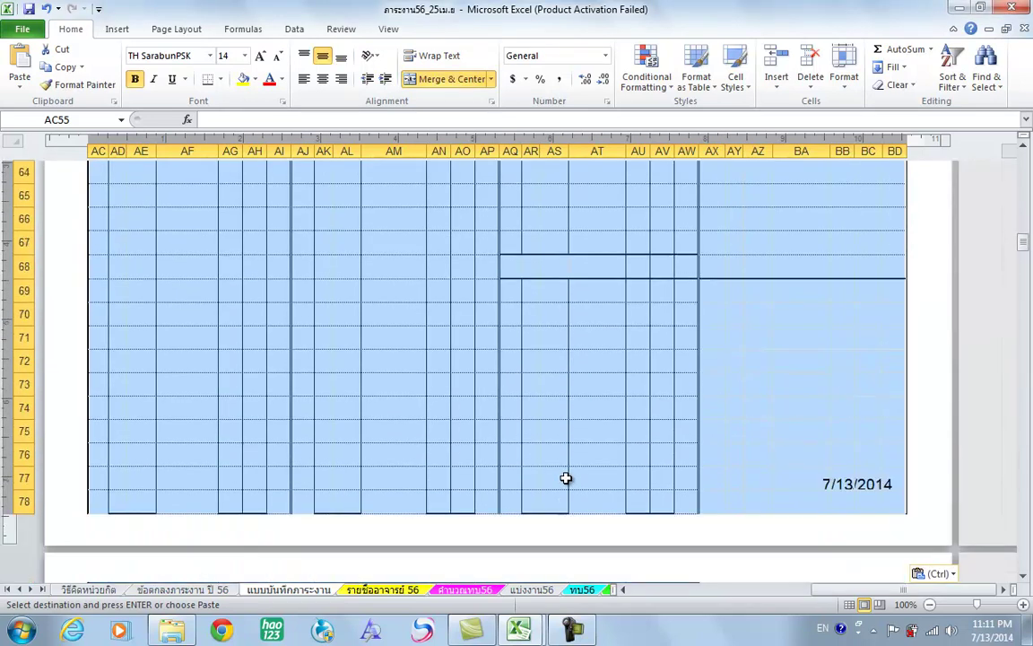
scroll(566, 478, down, 2)
scroll(566, 478, up, 5)
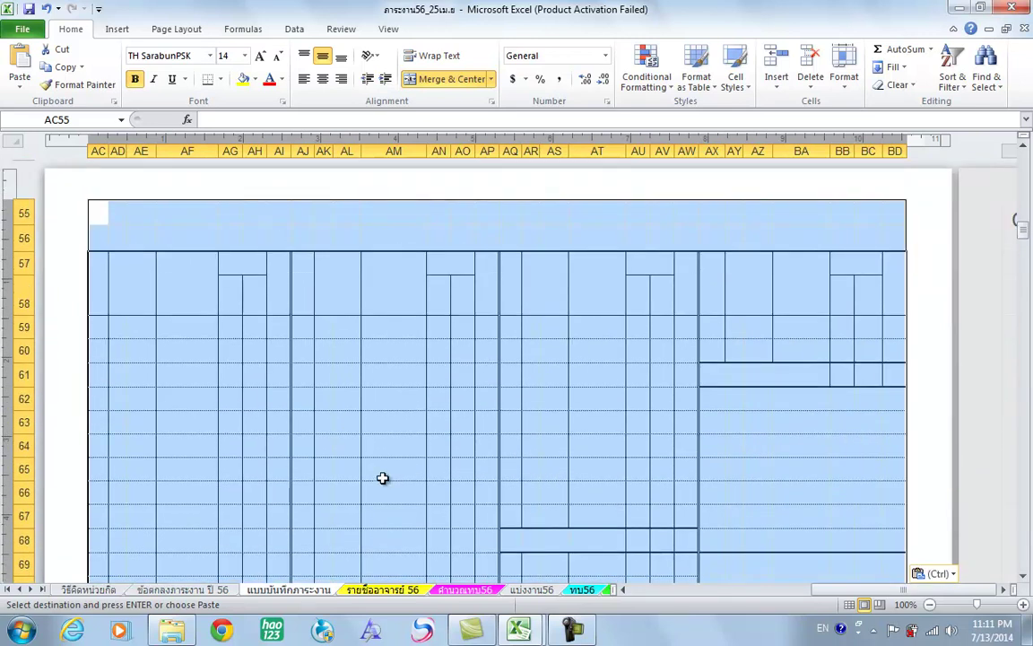
Step: Paste the copied form with the All option at AC55 and check how it fits the page
right_click(427, 398)
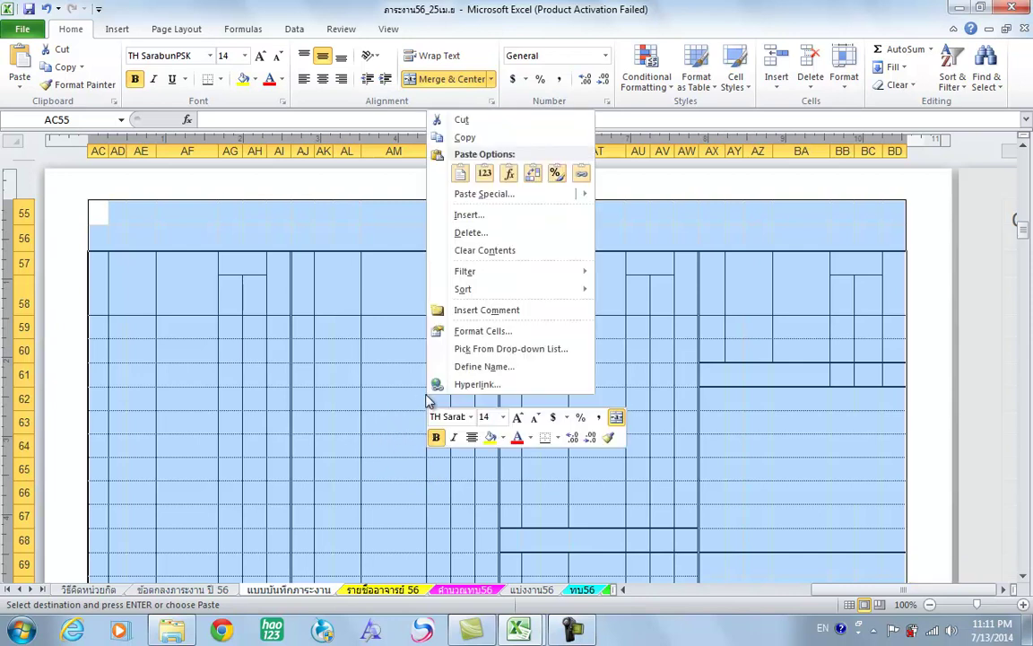
click(511, 199)
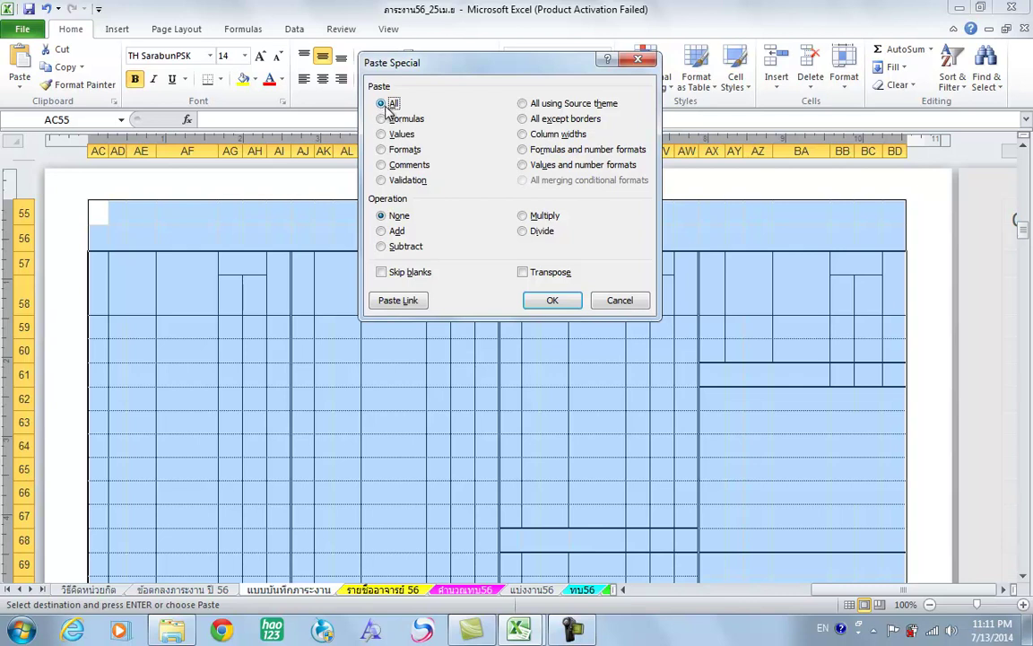
click(555, 300)
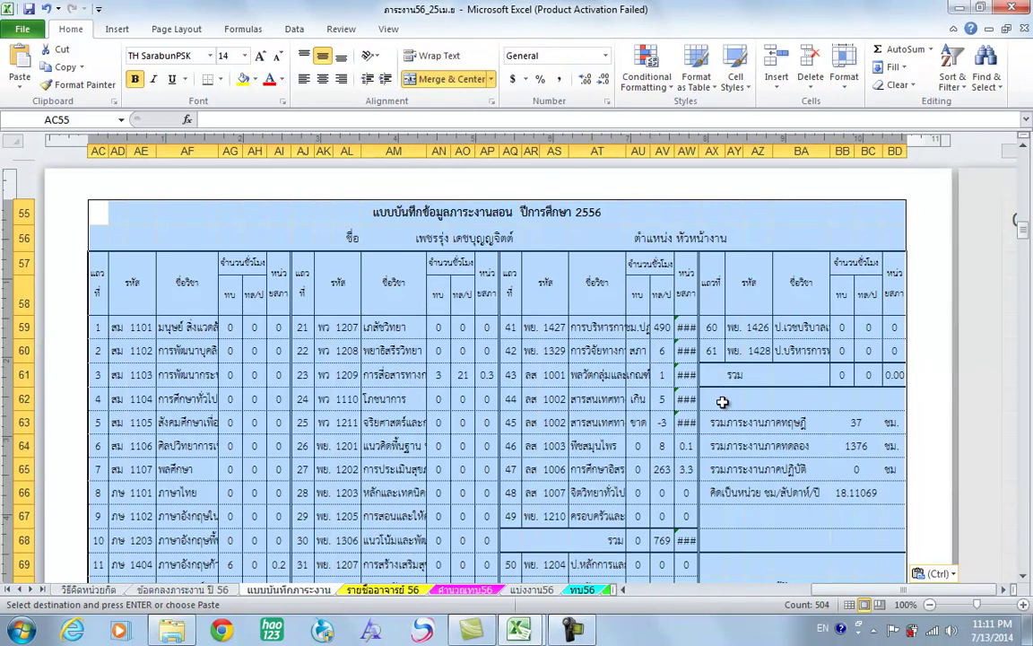
scroll(719, 407, down, 4)
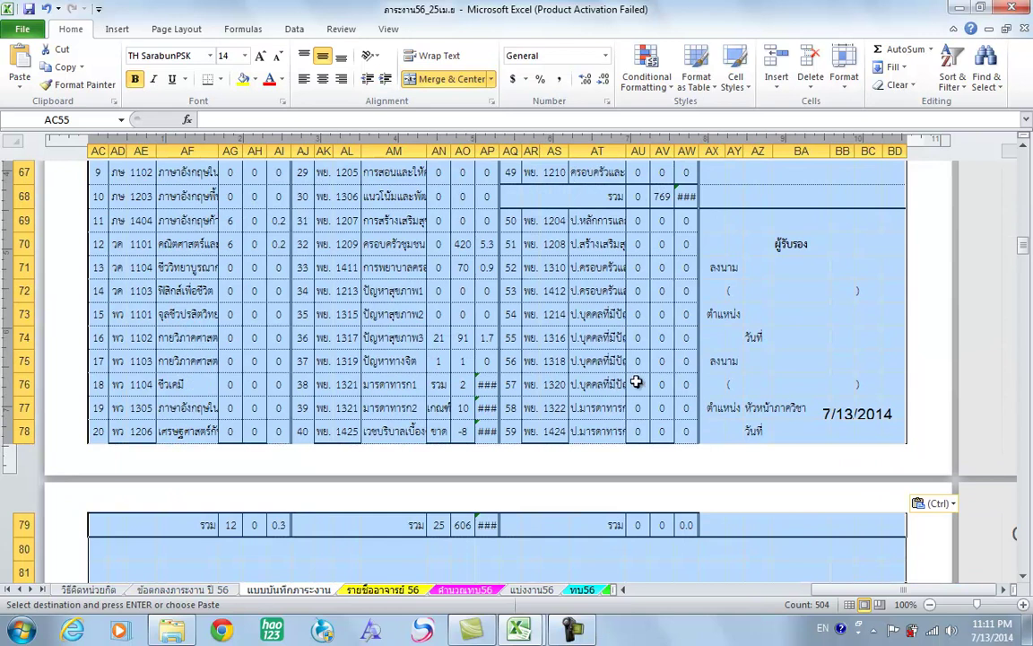
scroll(636, 383, up, 3)
scroll(549, 347, up, 2)
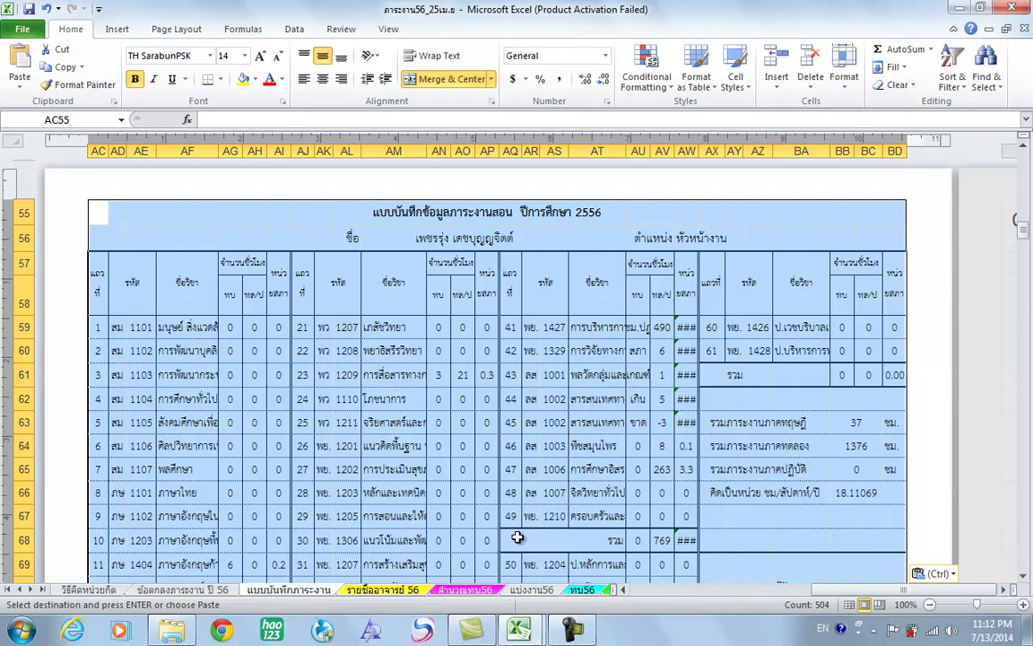
scroll(444, 498, down, 4)
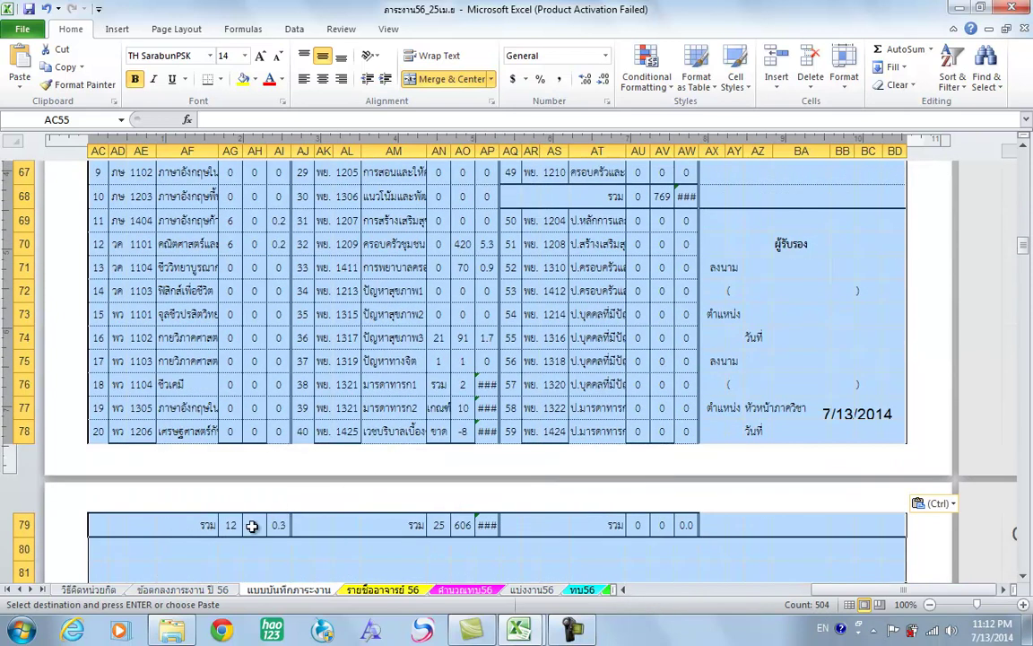
Step: Reduce the row height of rows 59 to 79 so the copied form fits on a single page
click(386, 384)
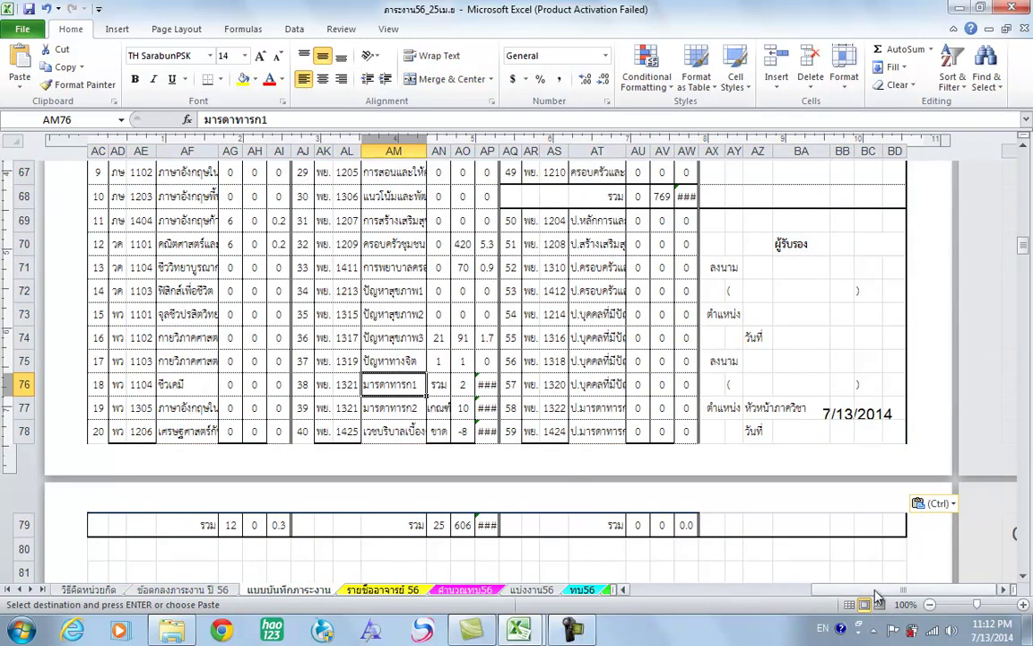
scroll(148, 278, up, 4)
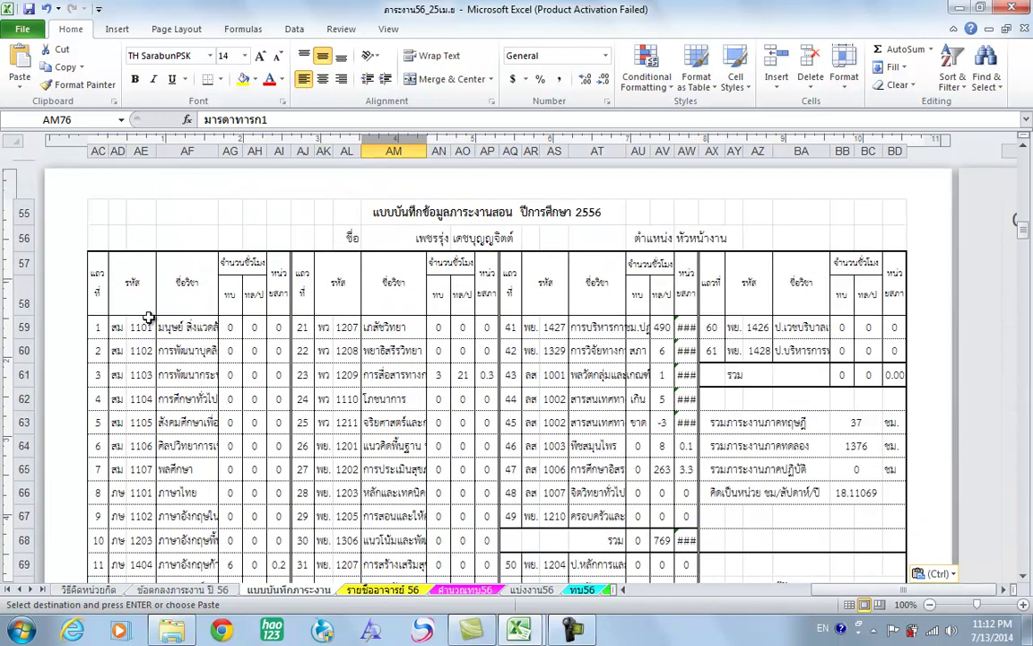
drag(24, 326, 13, 454)
scroll(16, 386, up, 4)
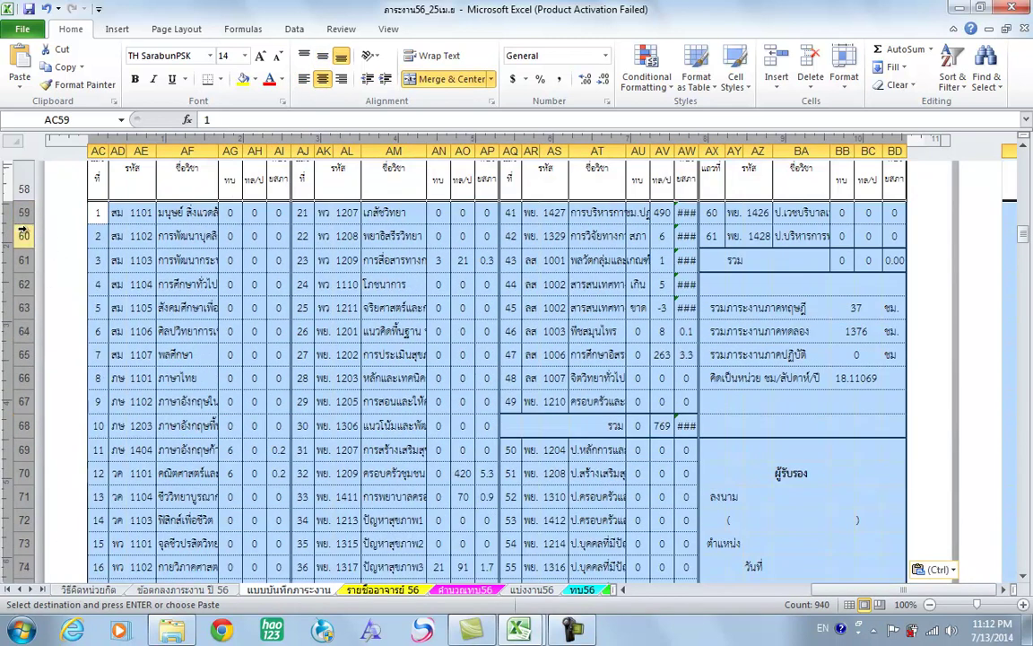
drag(27, 223, 27, 220)
scroll(316, 348, down, 3)
scroll(316, 348, down, 1)
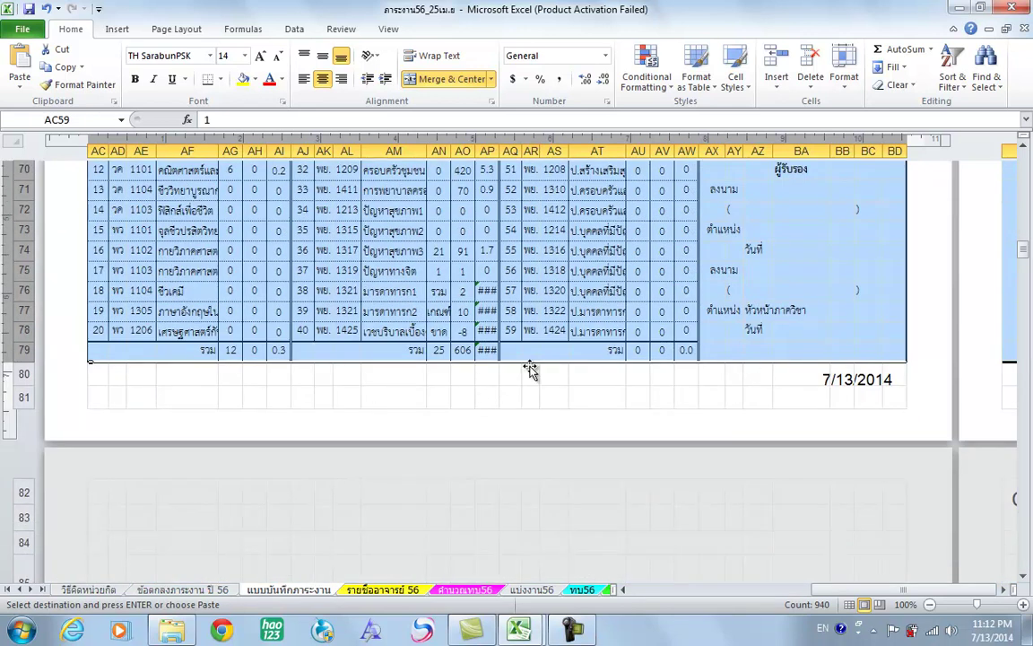
Step: Check the copied form's page fit from its title to its totals row and compare it with the original form above
scroll(547, 348, up, 3)
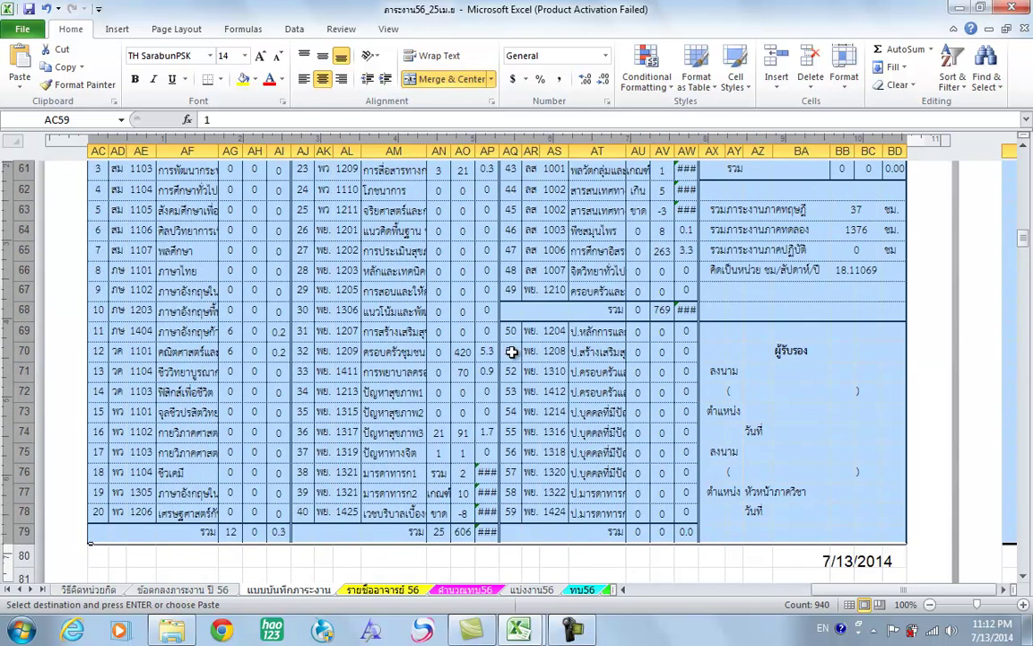
scroll(512, 353, up, 2)
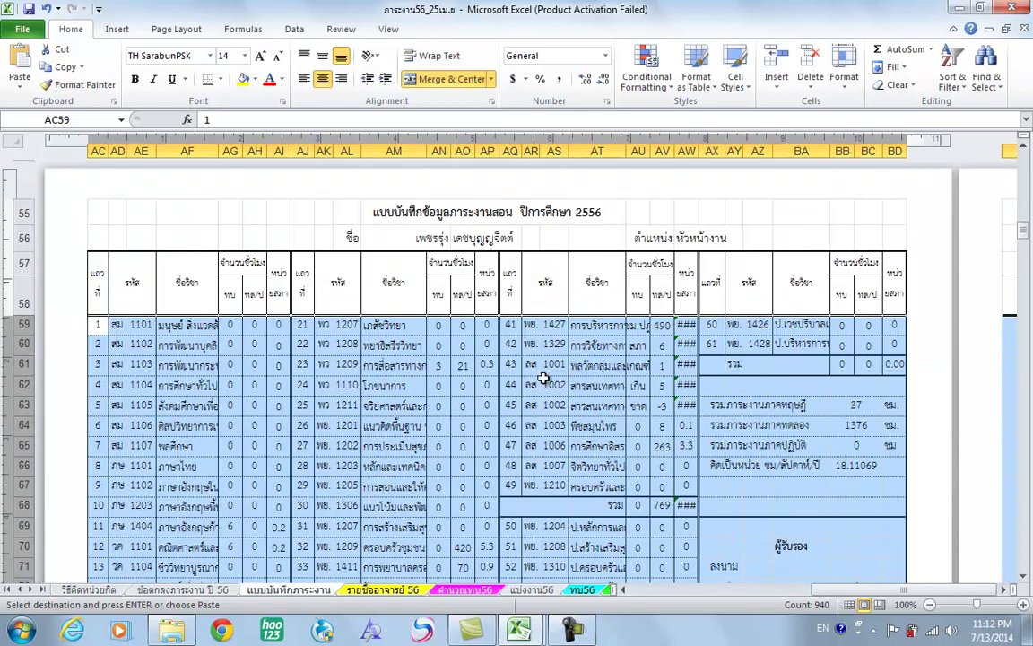
scroll(582, 378, down, 3)
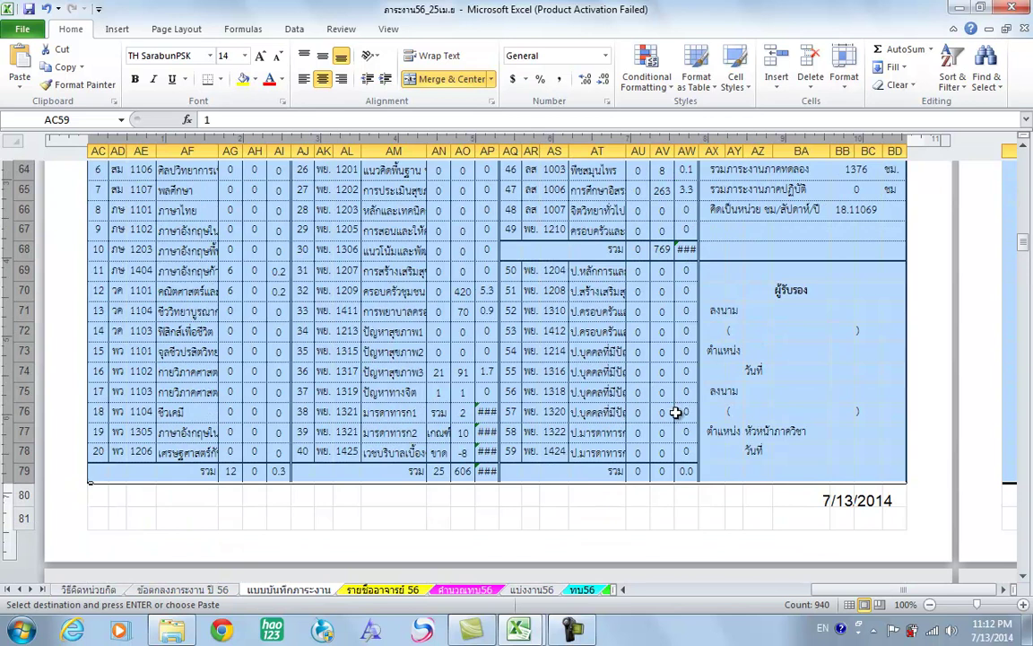
drag(555, 392, 554, 412)
scroll(627, 386, up, 3)
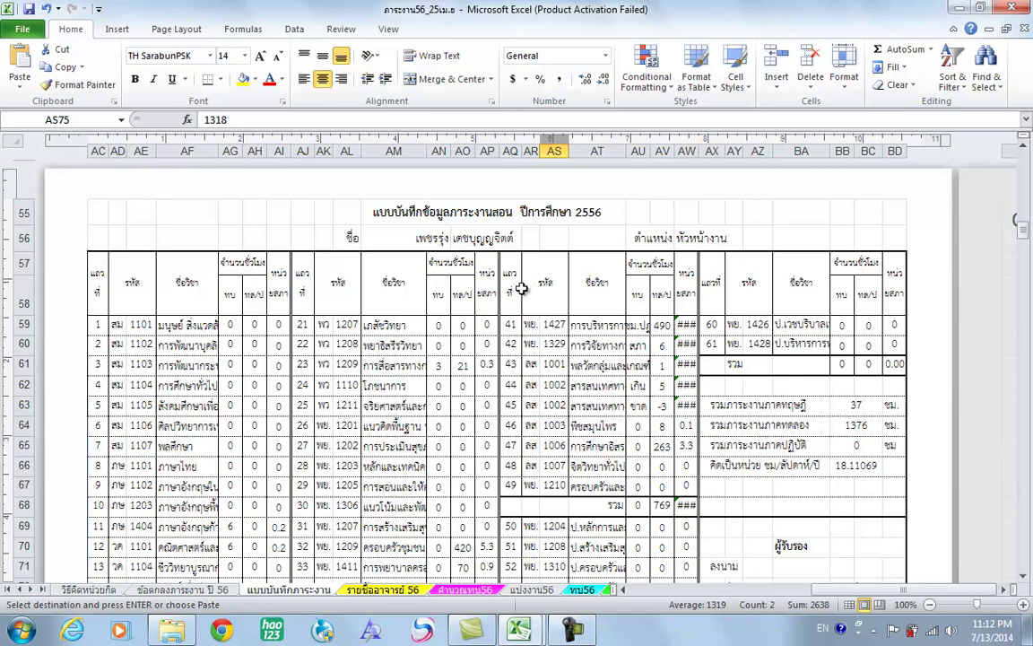
scroll(489, 296, up, 5)
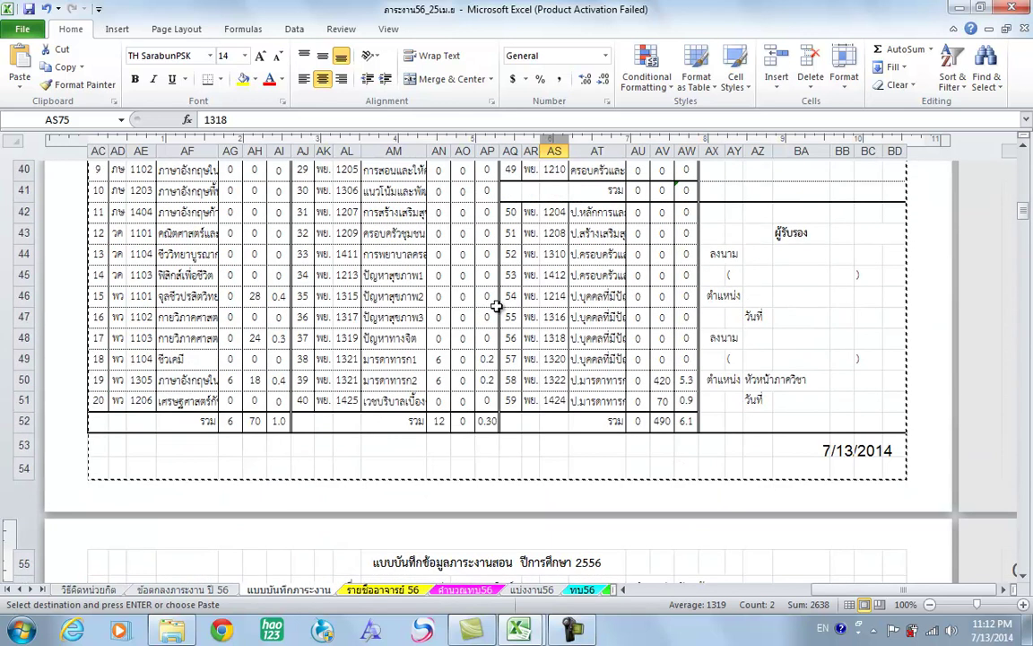
scroll(496, 305, up, 4)
scroll(456, 294, down, 9)
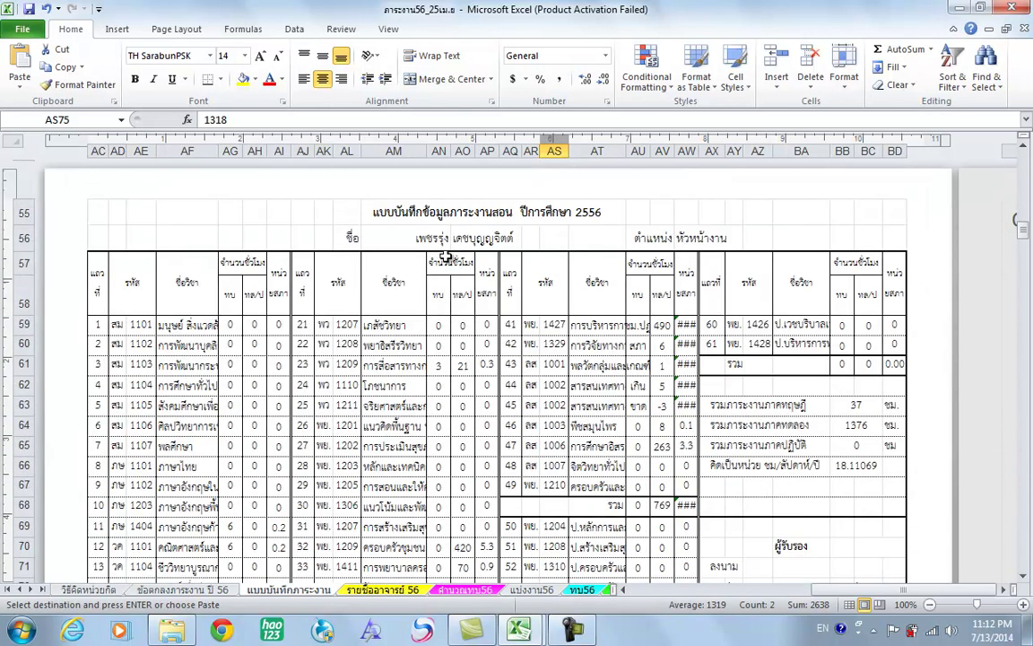
Step: Link the first-name cell AN56 of the copied form to cell C21 on the รายชื่ออาจารย์ 56 sheet
click(446, 241)
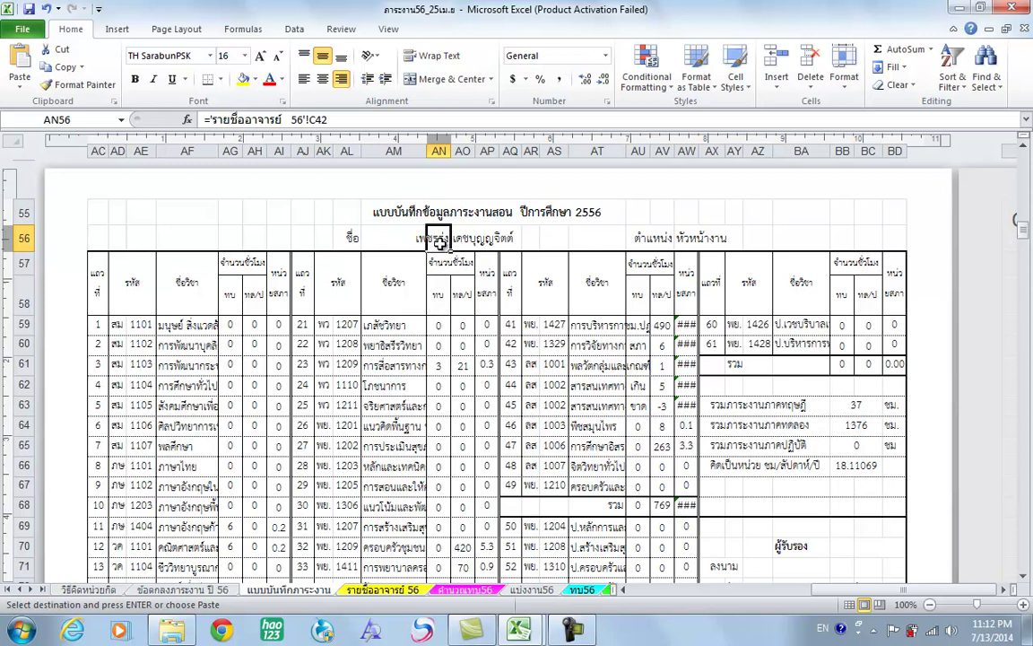
text(=)
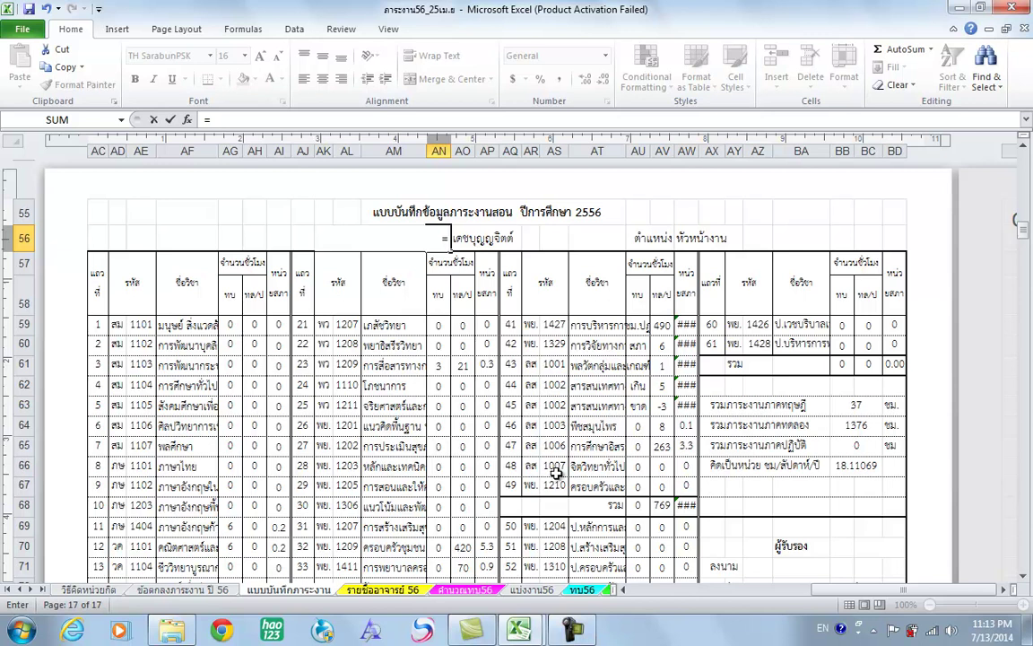
scroll(557, 473, down, 1)
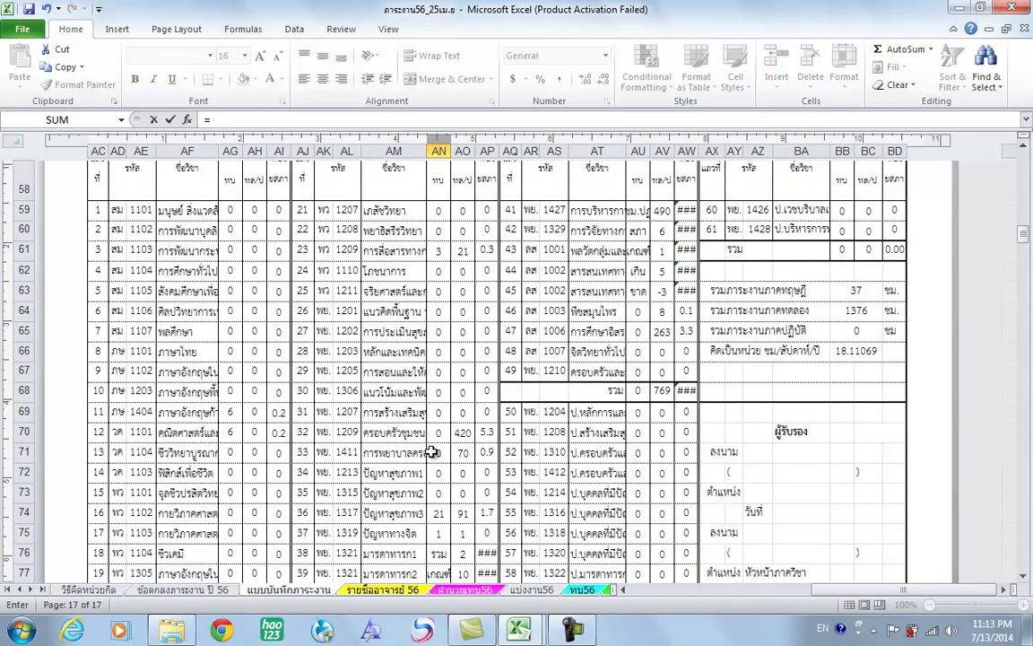
click(388, 591)
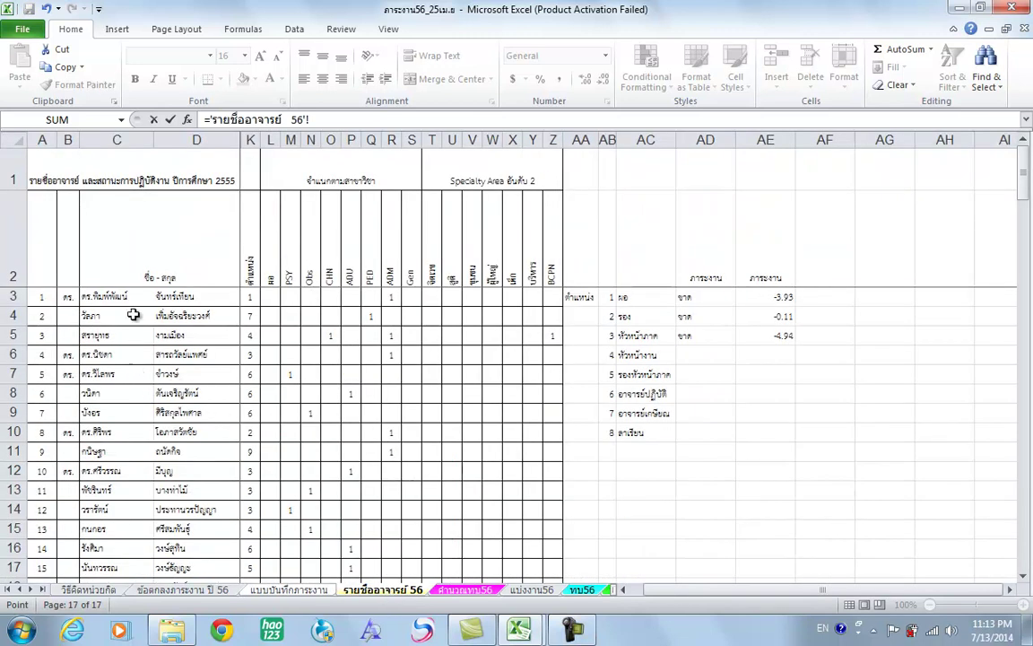
scroll(216, 435, down, 2)
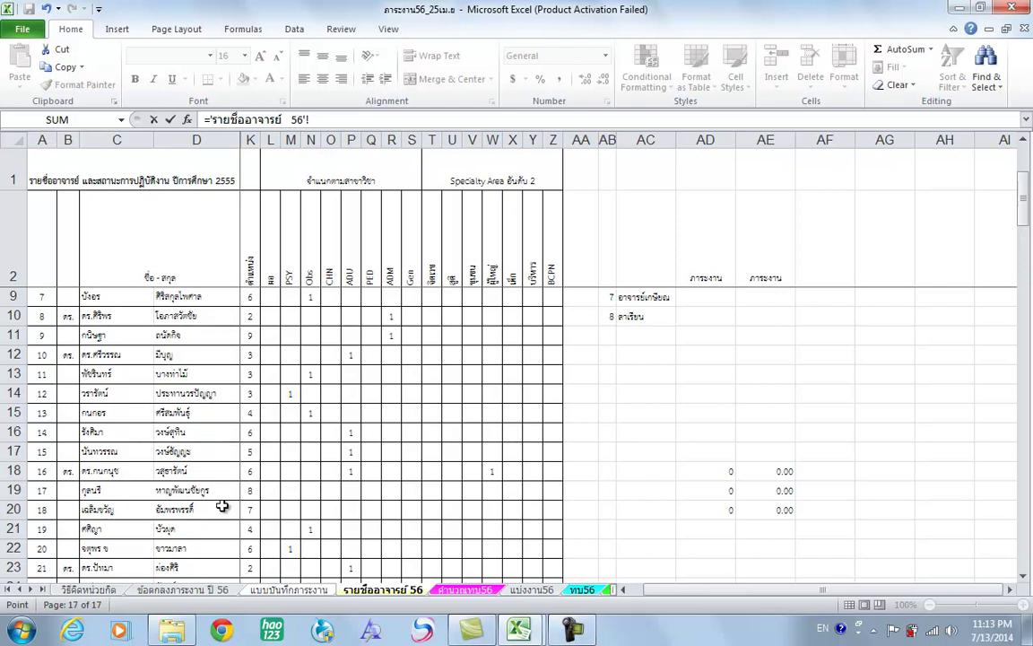
scroll(243, 525, down, 1)
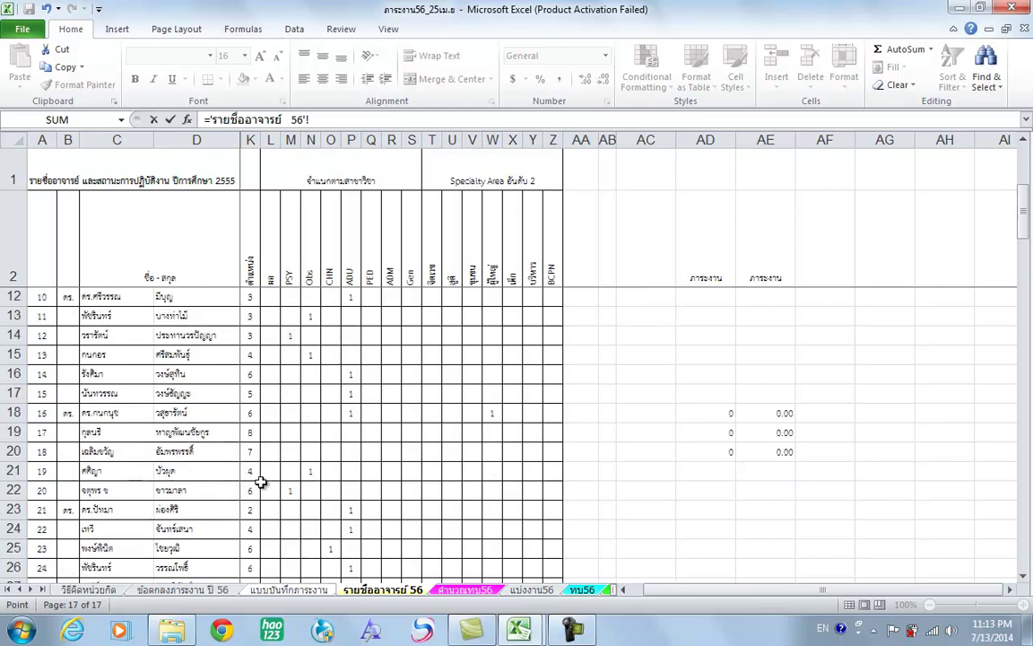
click(125, 473)
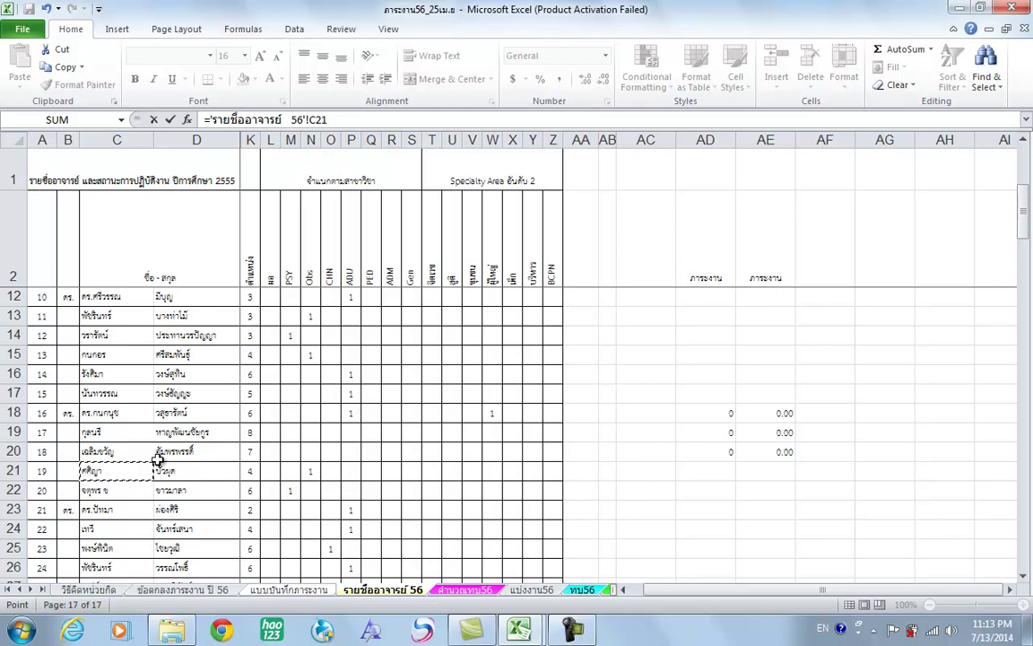
key(Return)
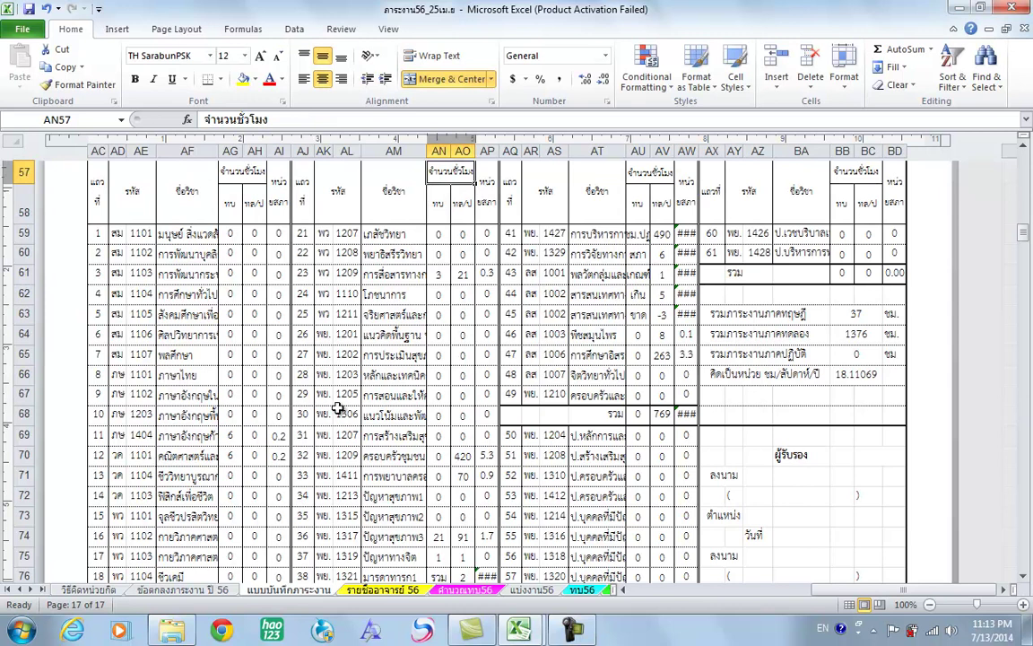
Step: Link the surname cell AO56 of the copied form to cell D21 on the รายชื่ออาจารย์ 56 sheet
scroll(436, 320, up, 1)
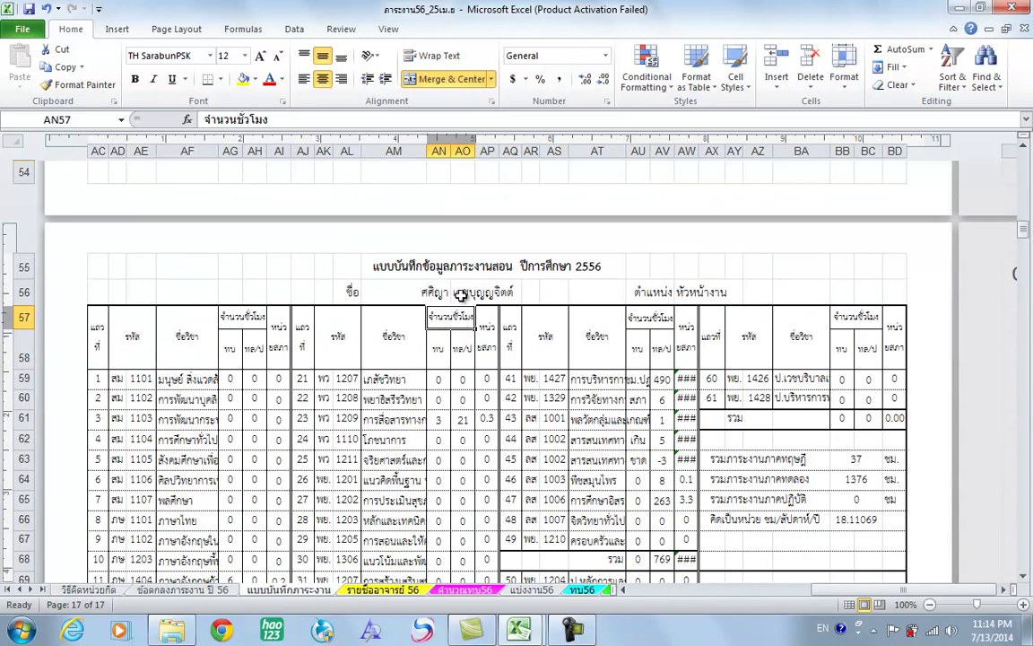
click(460, 293)
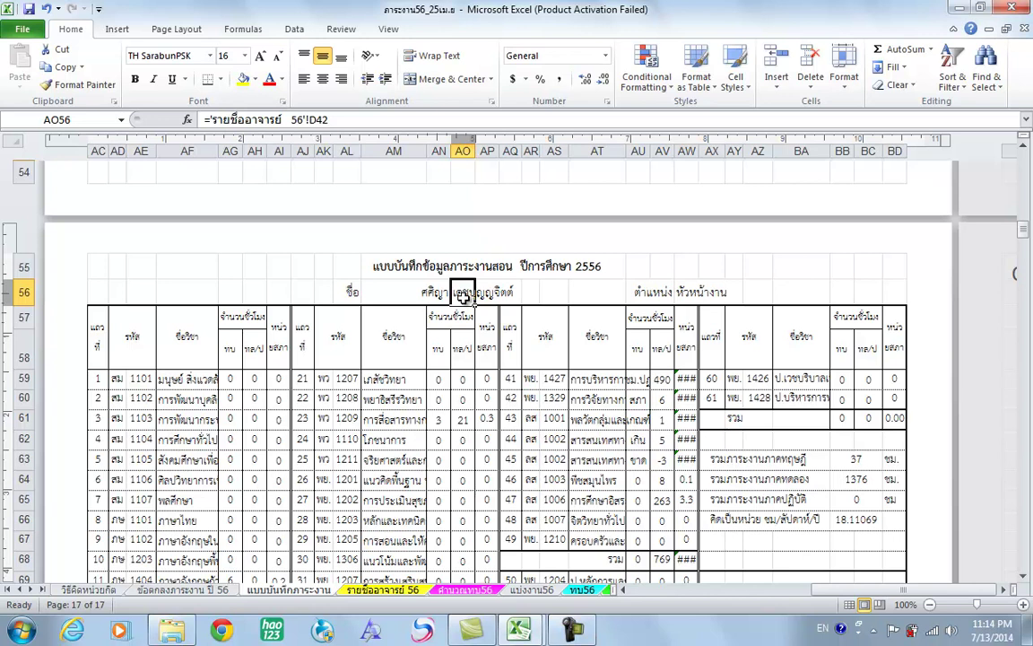
text(=)
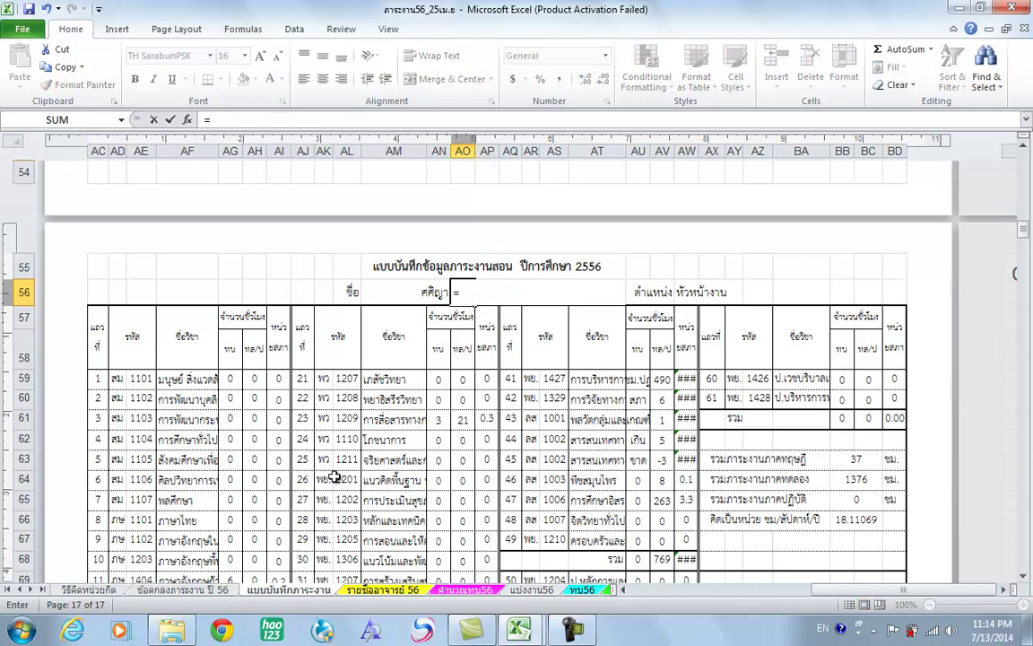
click(381, 591)
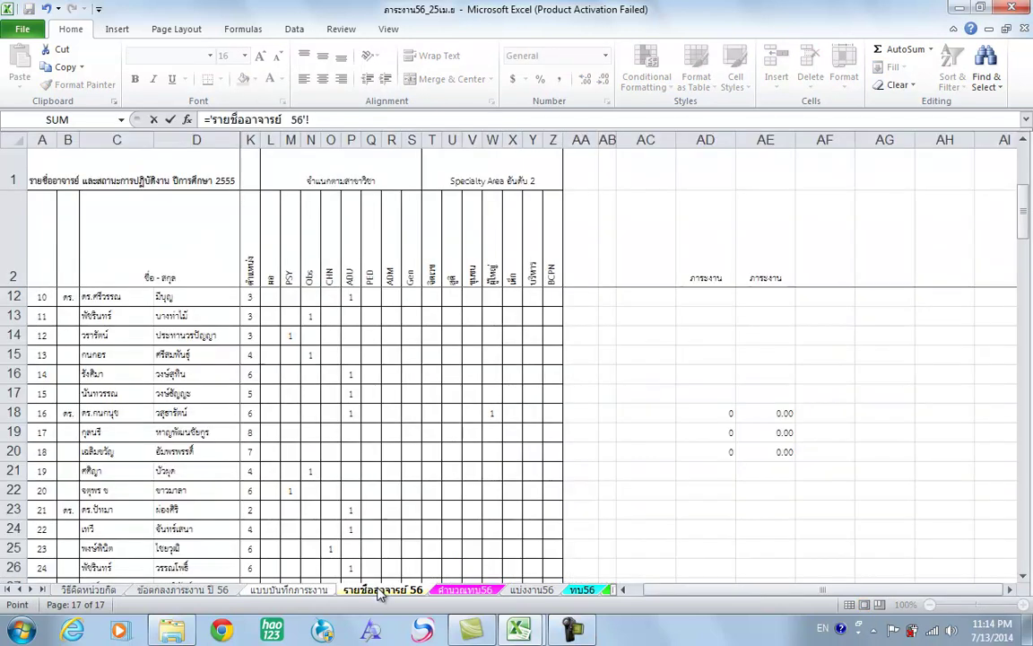
click(175, 471)
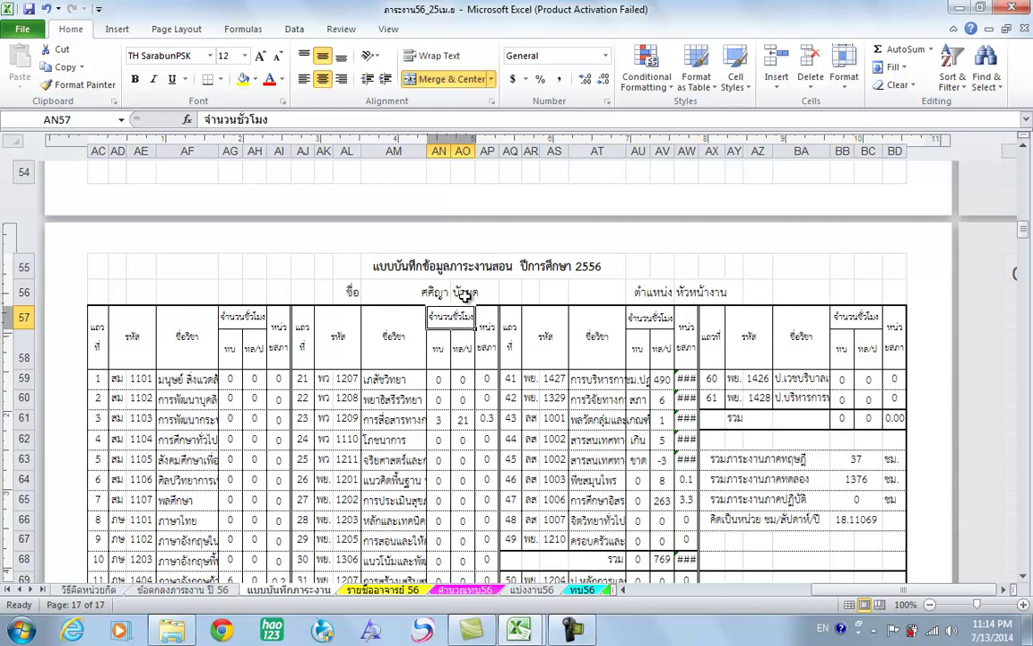
Step: Link the first course's ทบ hours in AG59 to cell BM4 on the คำนวณทบ56 sheet, in the same lecturer's column
scroll(466, 296, down, 1)
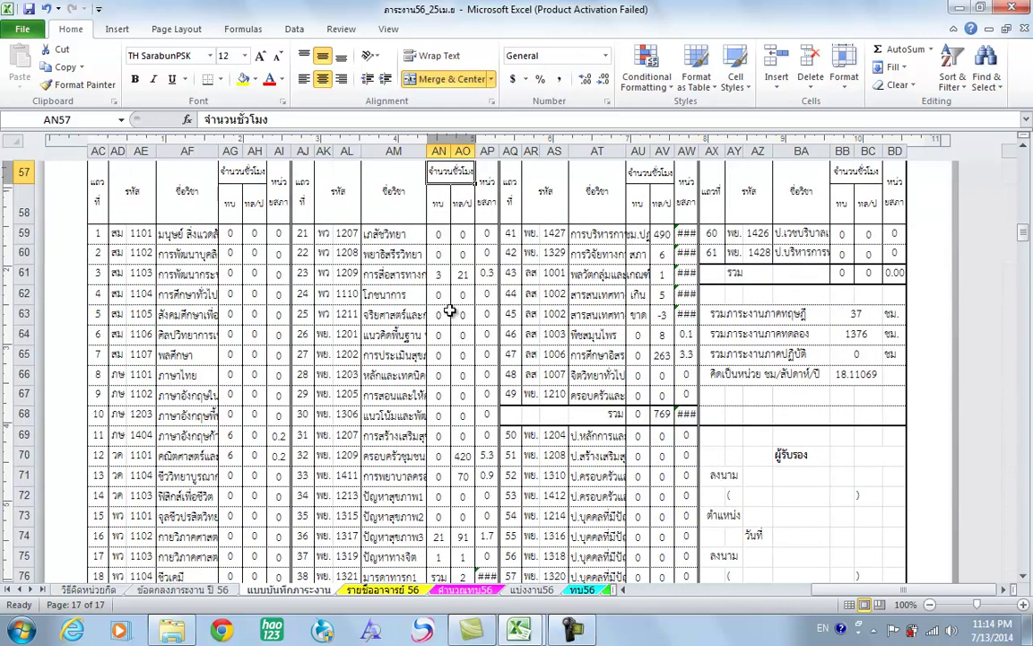
scroll(444, 305, up, 1)
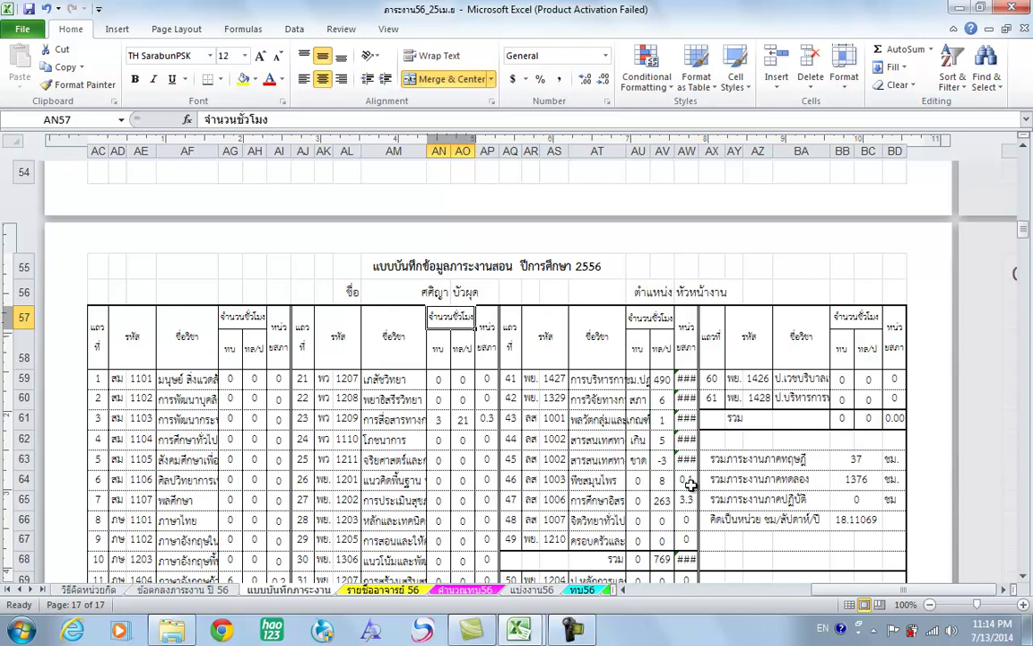
click(231, 382)
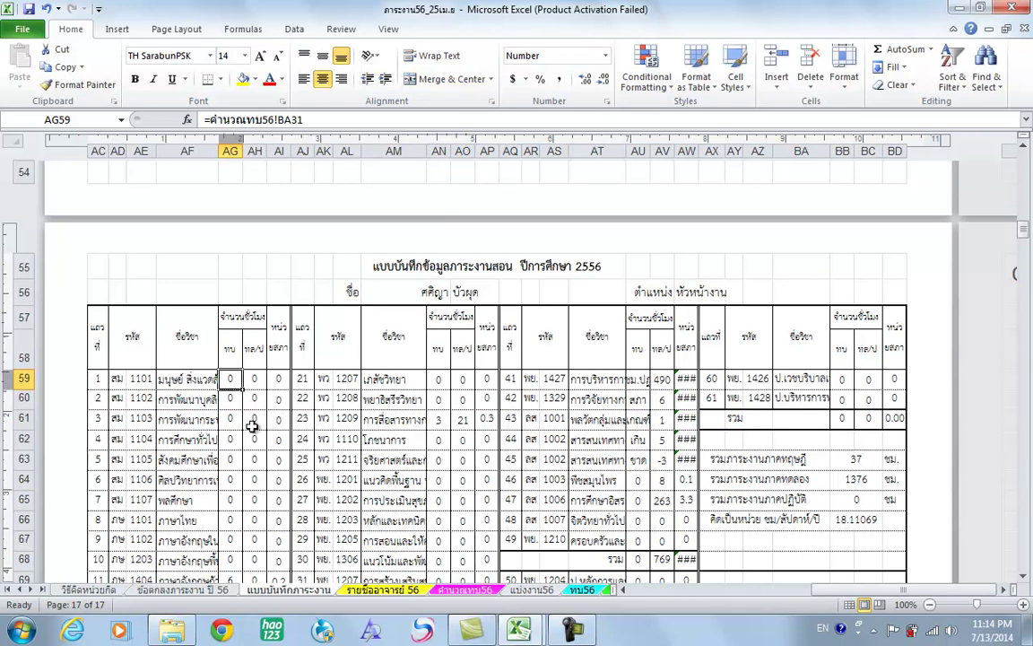
text(=)
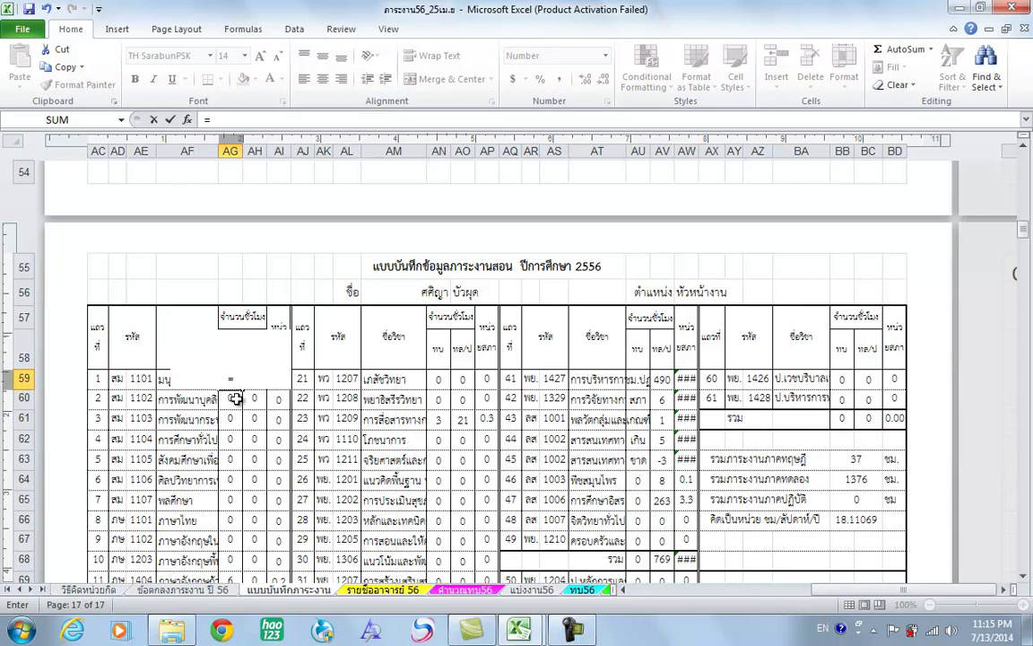
click(464, 592)
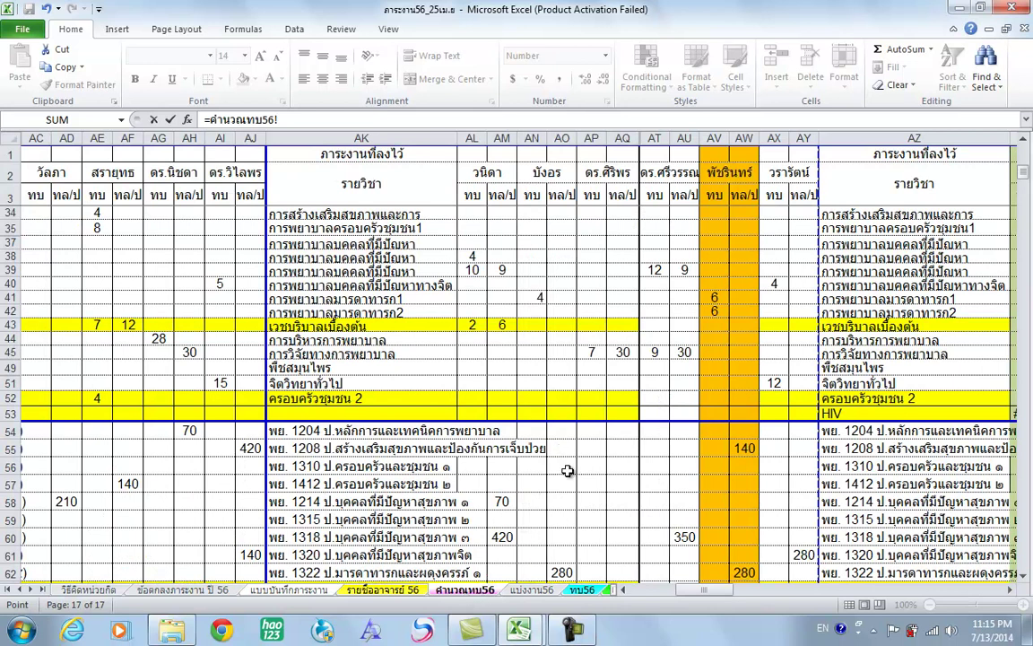
scroll(568, 471, up, 1)
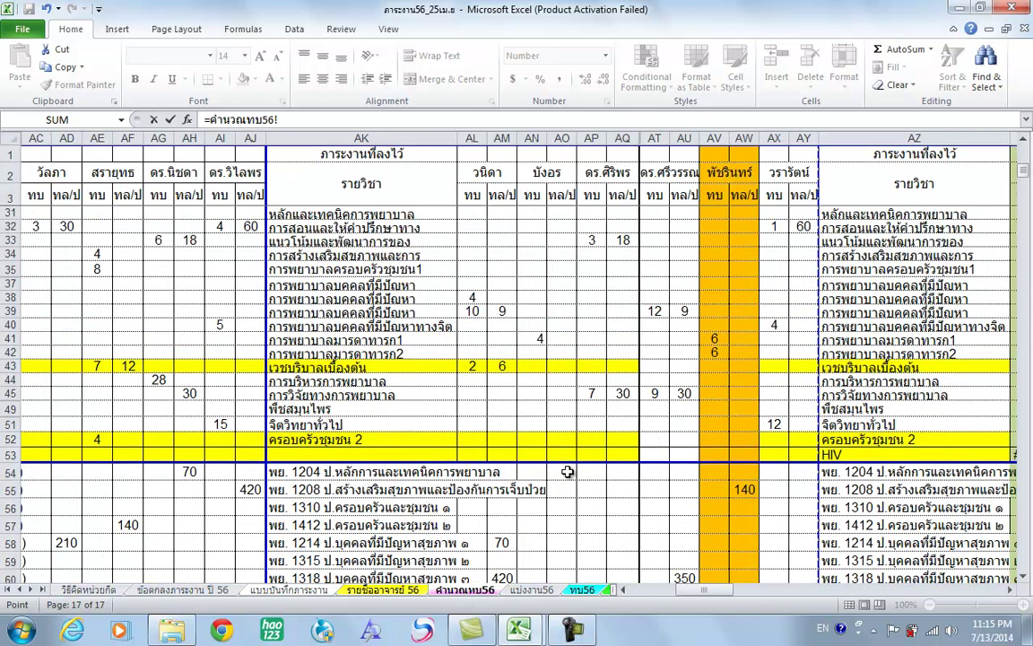
scroll(567, 471, up, 1)
scroll(664, 409, up, 3)
scroll(663, 409, up, 1)
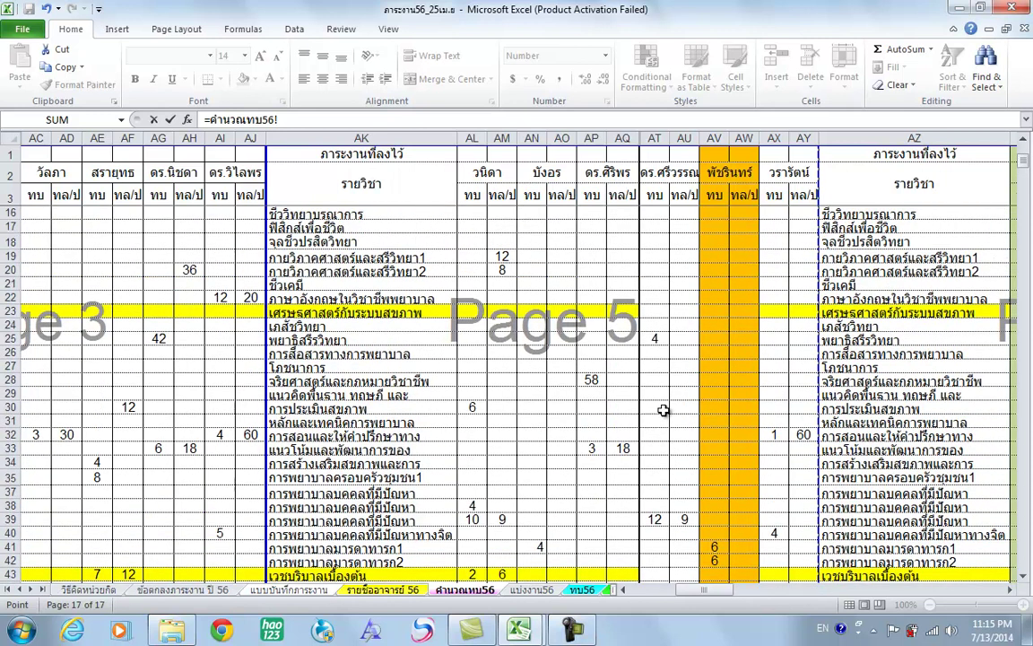
scroll(662, 415, up, 4)
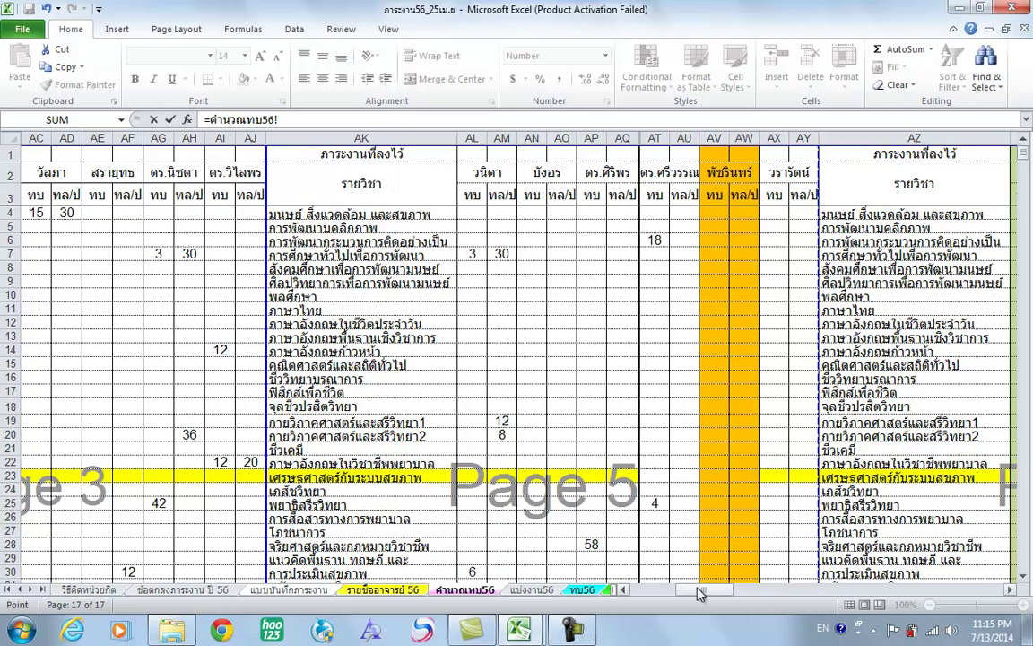
drag(705, 600, 734, 604)
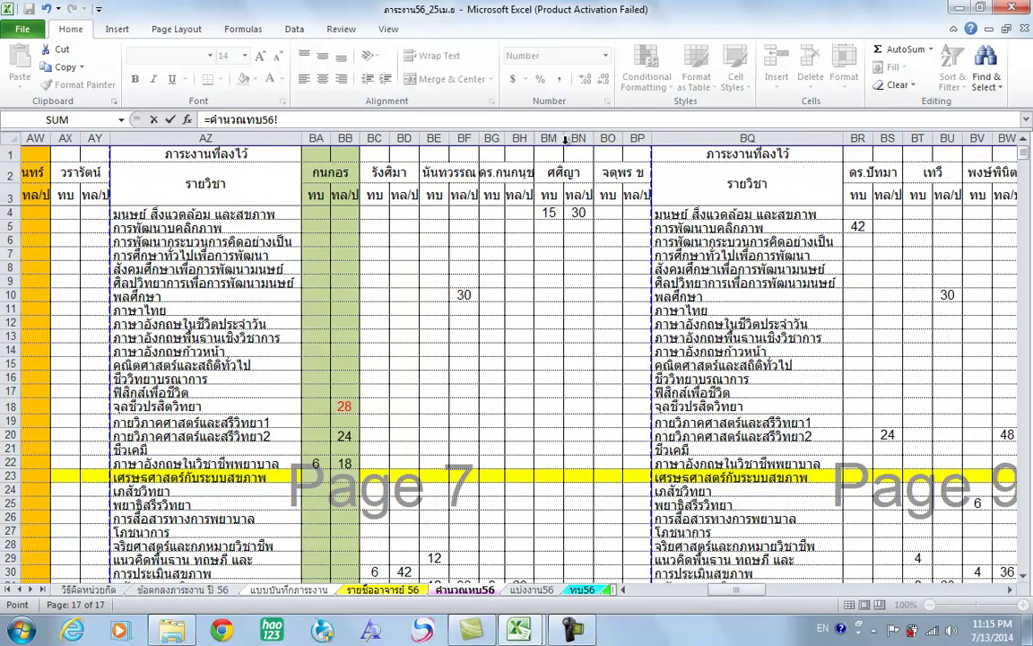
drag(553, 138, 565, 137)
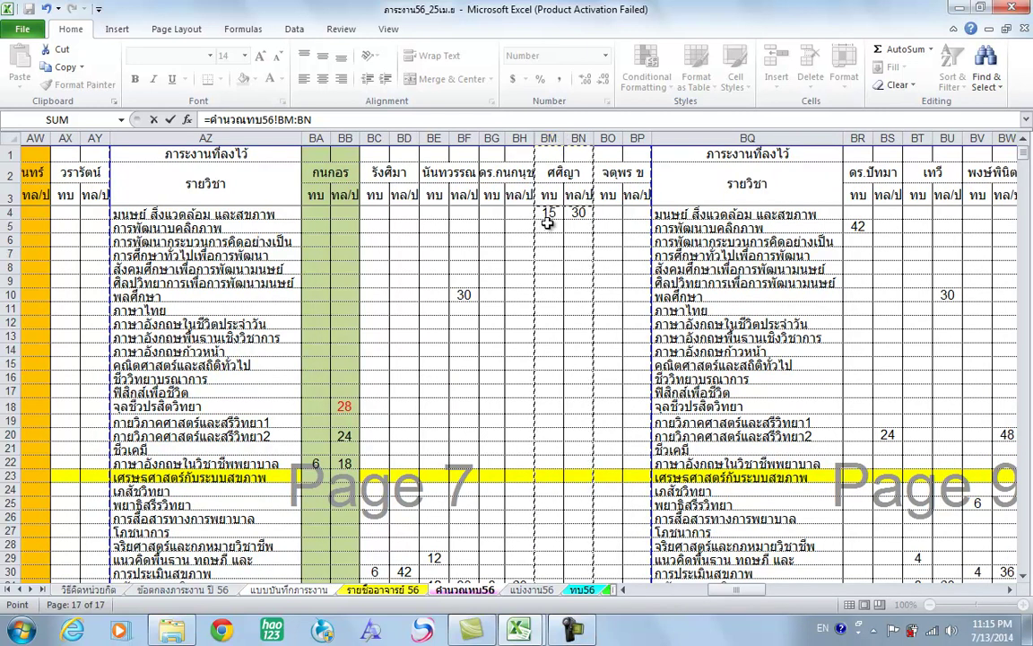
click(549, 213)
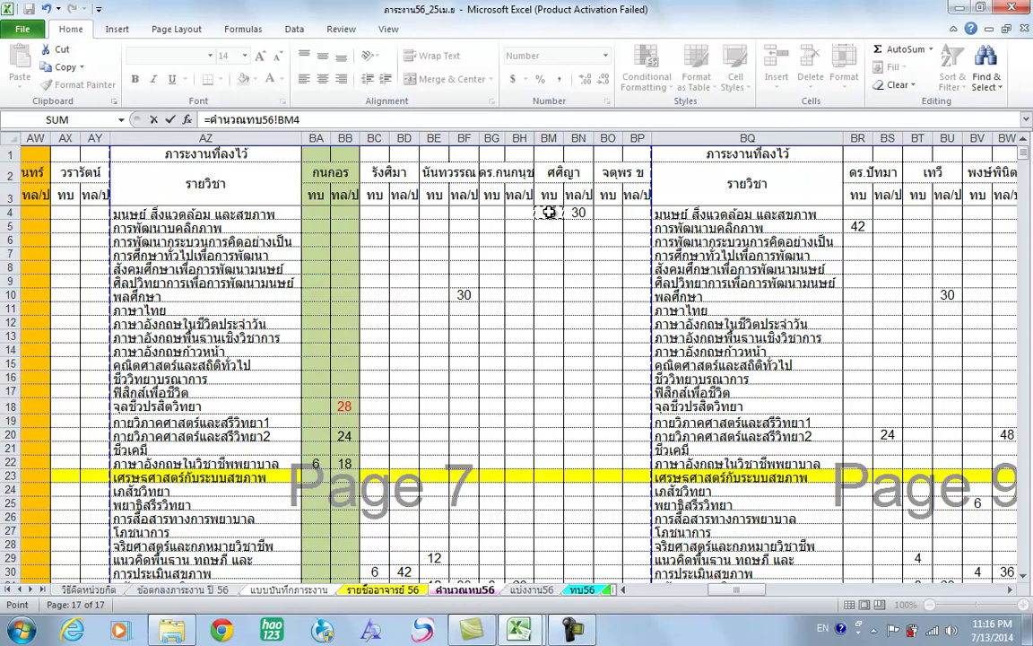
key(Return)
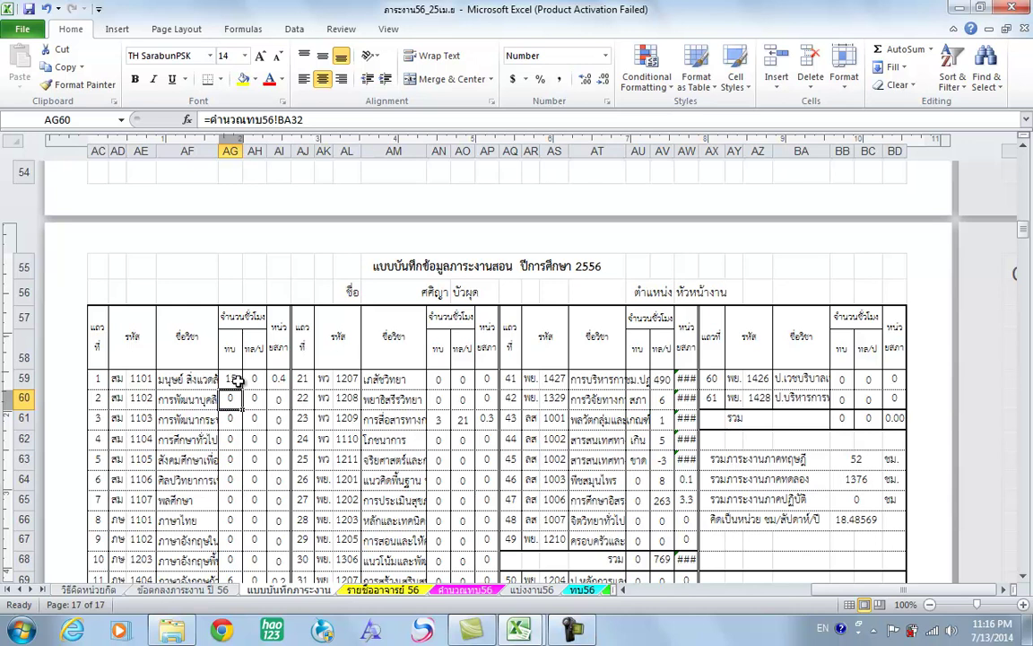
Step: Copy the AG59 link formula across into the first course's ทล/ป hours cell AH59
scroll(211, 345, down, 1)
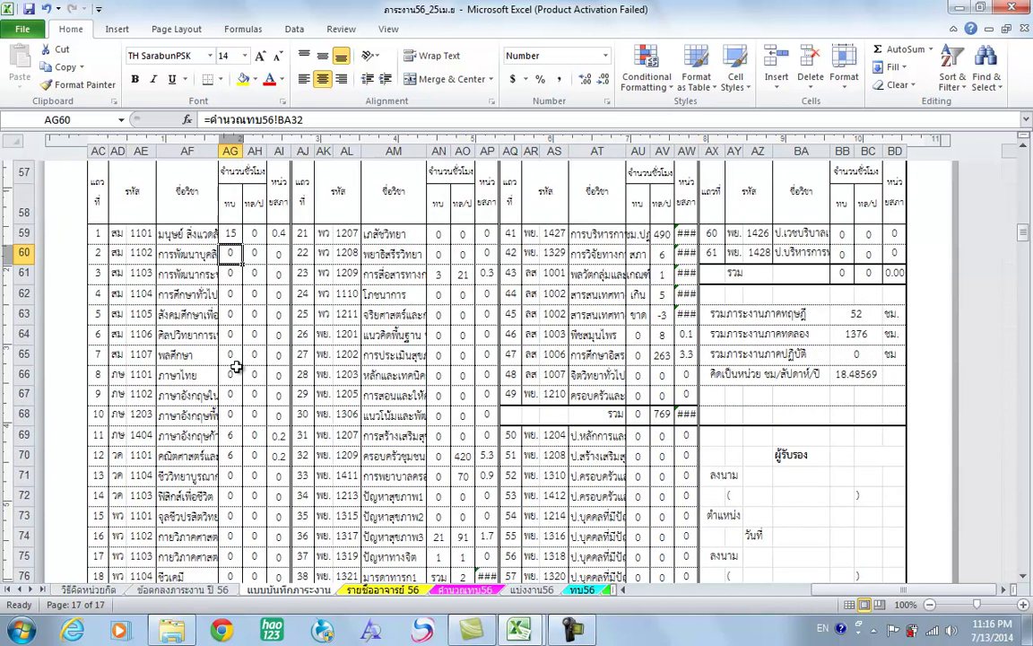
click(232, 234)
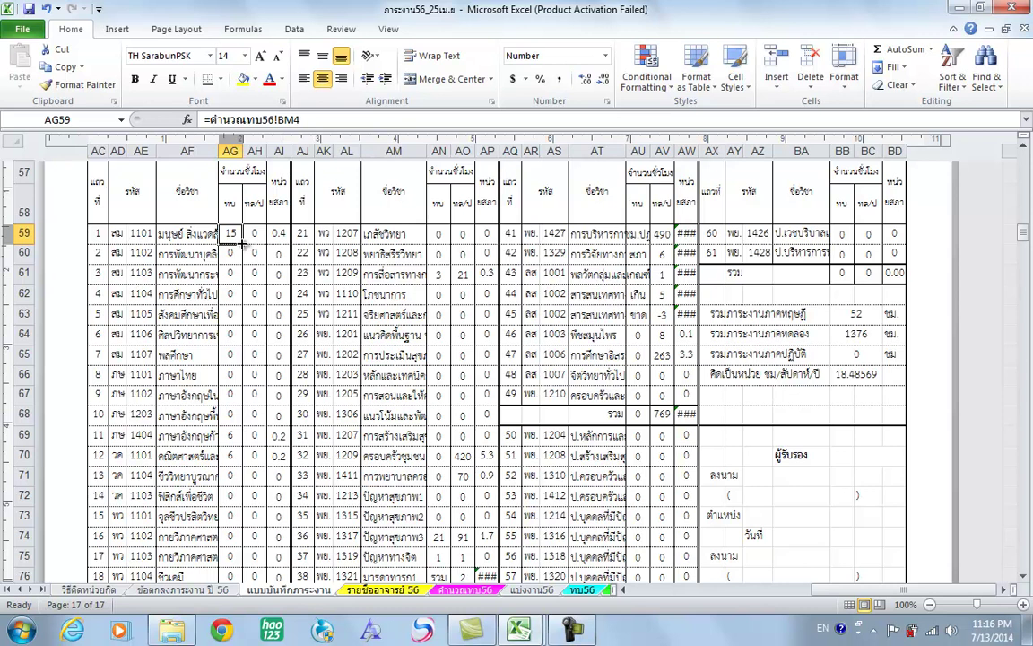
drag(241, 242, 261, 244)
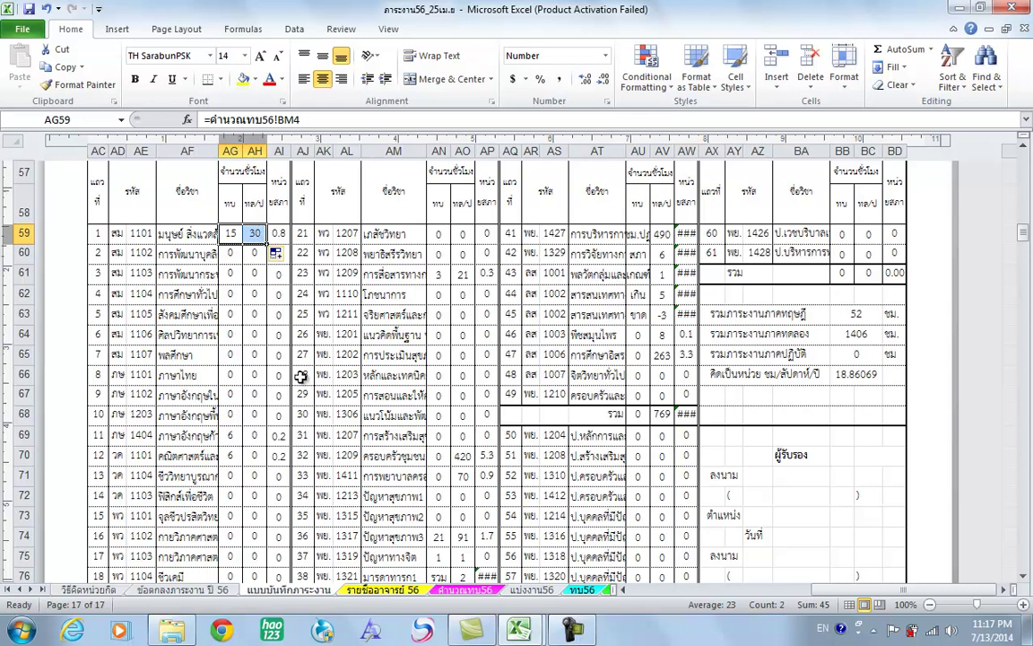
Step: Check the lecturer's first-course hours on the คำนวณทบ56 sheet and fill the AG59:AH59 formulas down through row 78 of the copied form
click(459, 591)
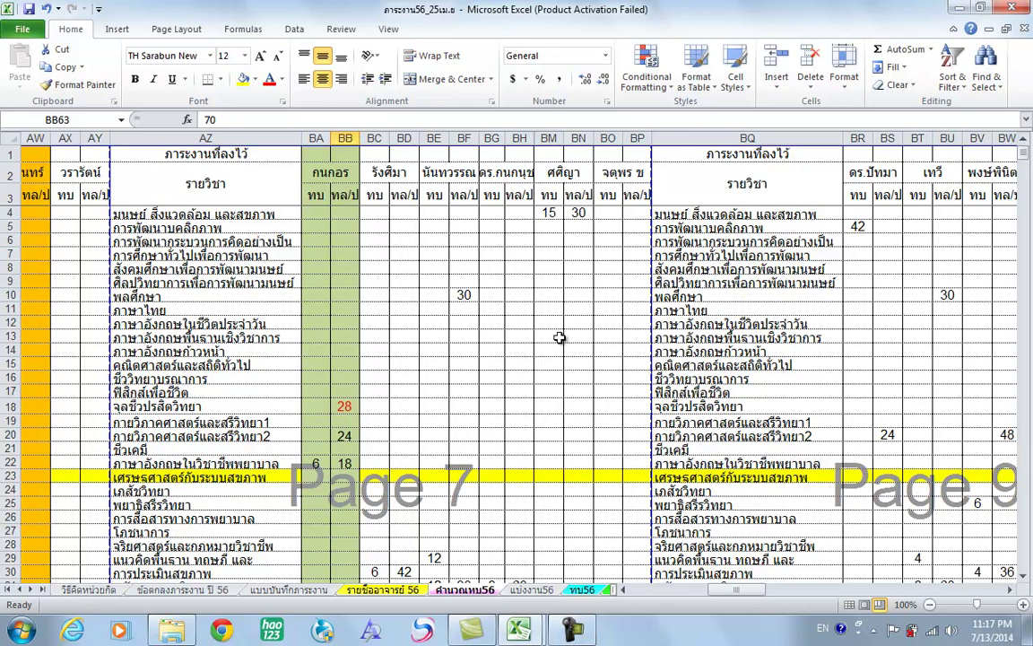
click(288, 591)
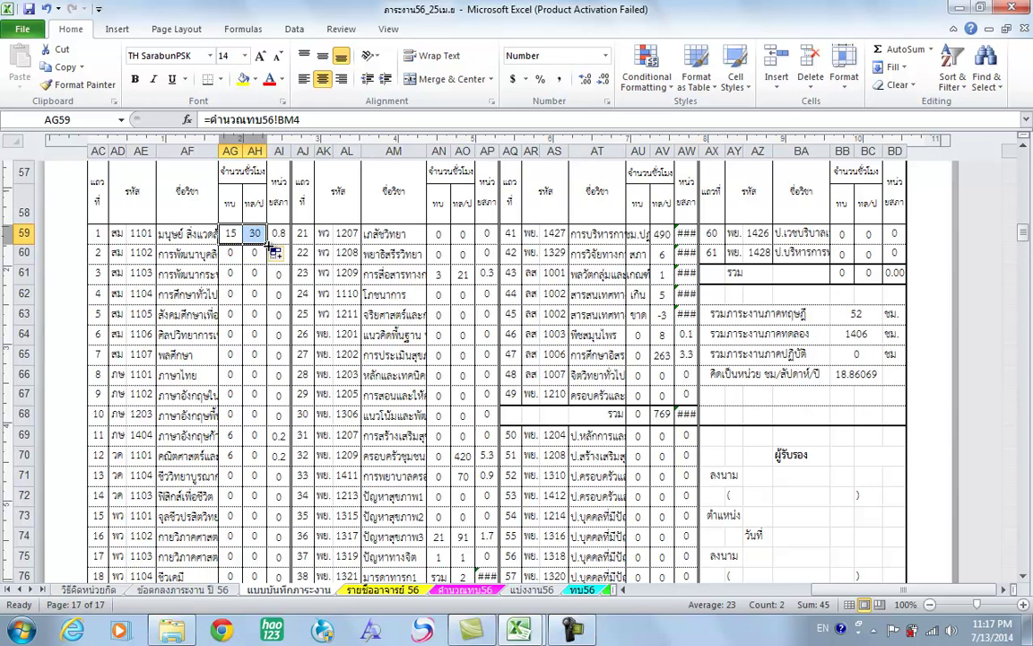
drag(269, 242, 270, 537)
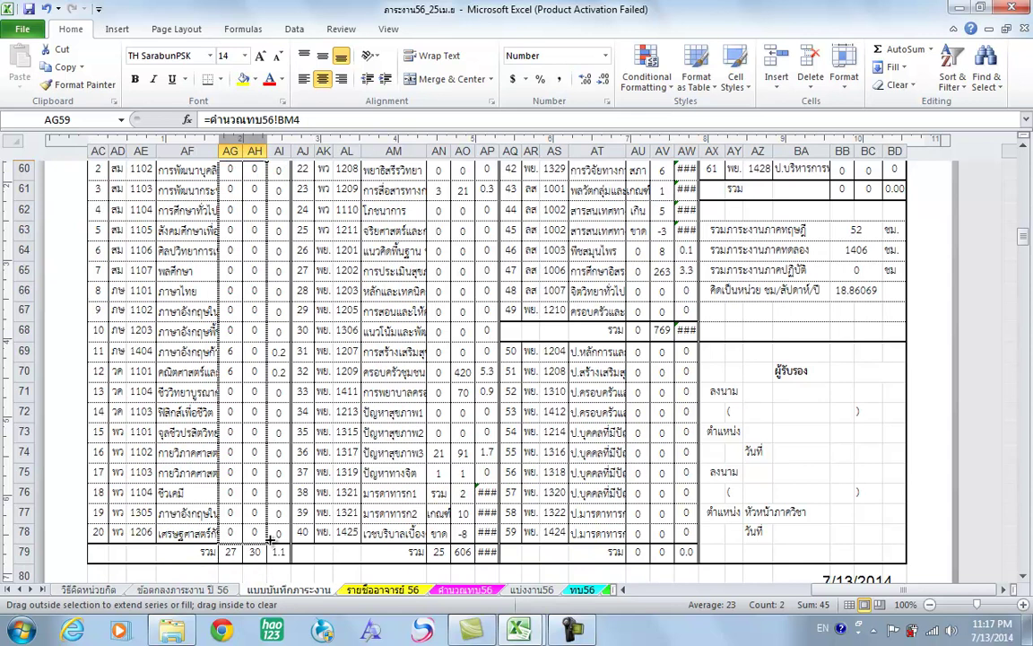
drag(269, 537, 268, 534)
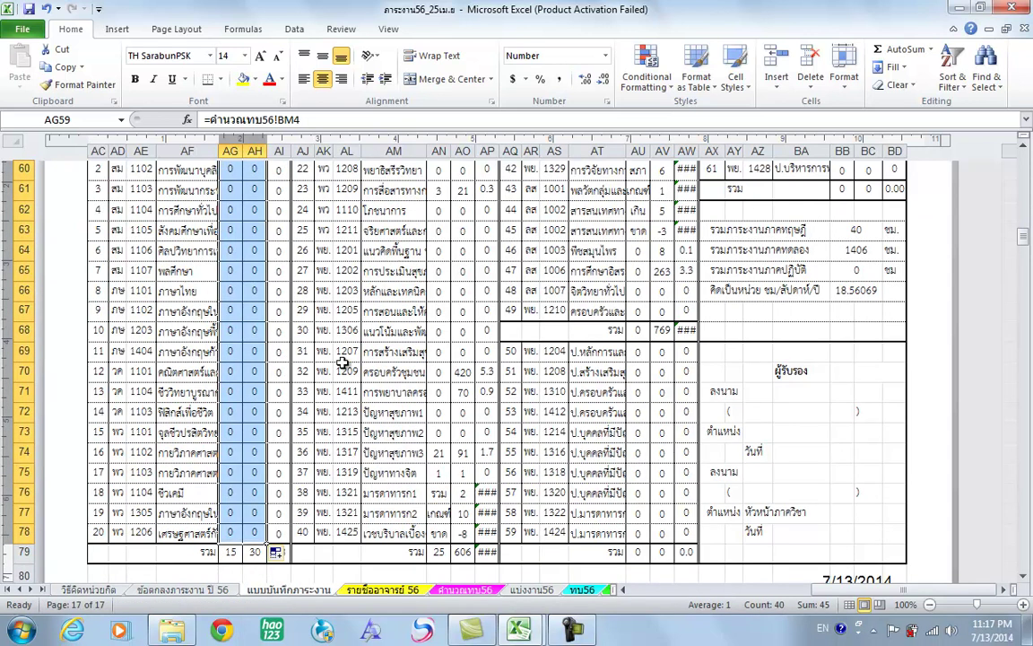
Step: Apply a dotted inner horizontal border between the rows of the filled hours cells AG59:AH78
scroll(258, 328, up, 2)
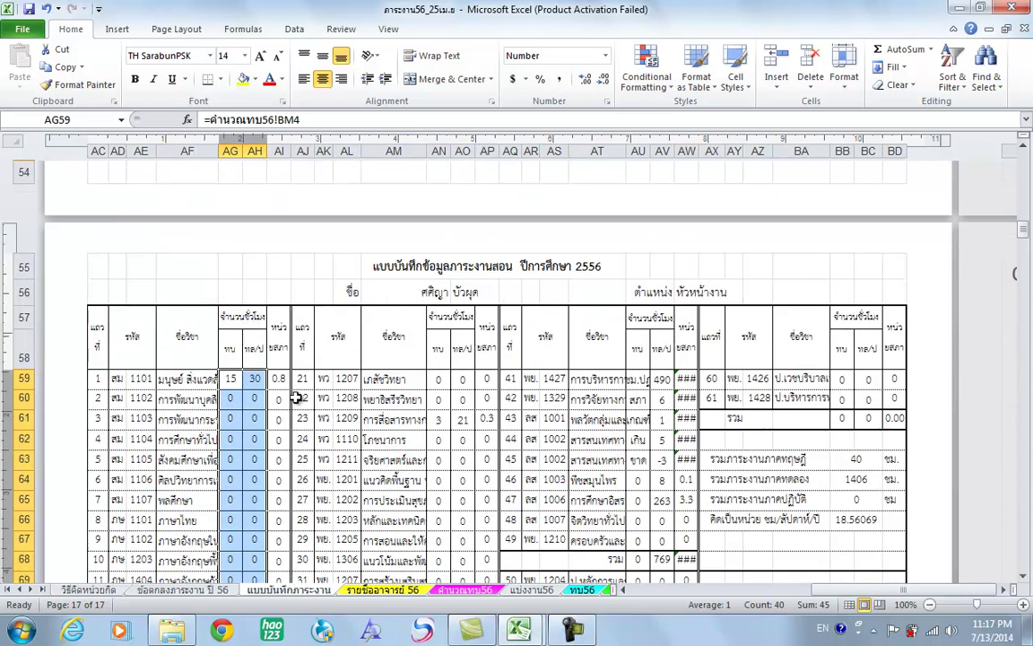
scroll(262, 395, down, 1)
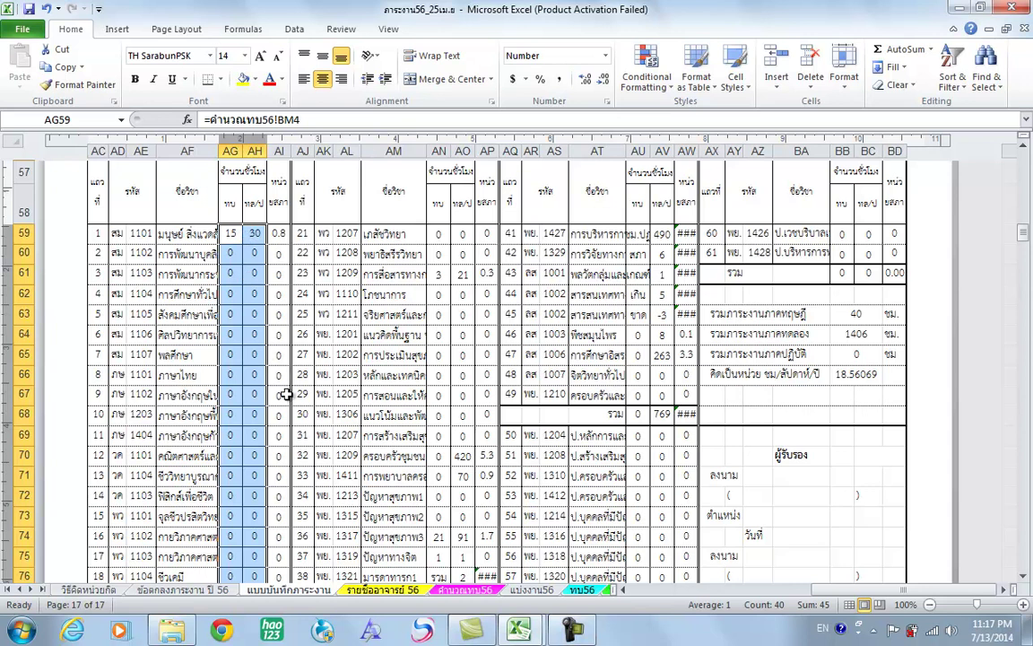
scroll(267, 404, down, 2)
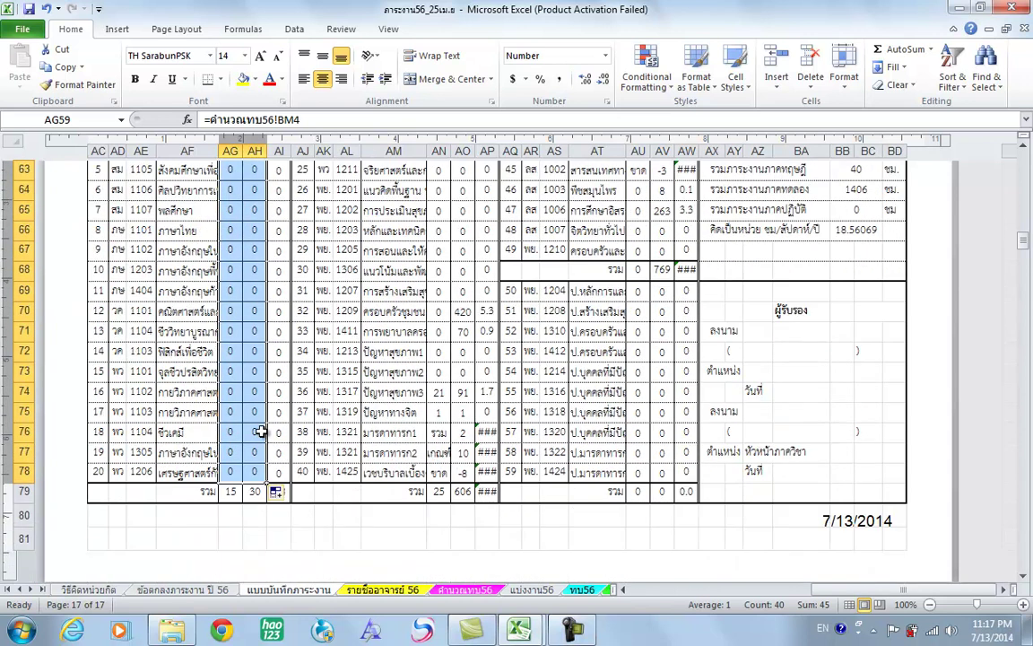
scroll(249, 388, up, 2)
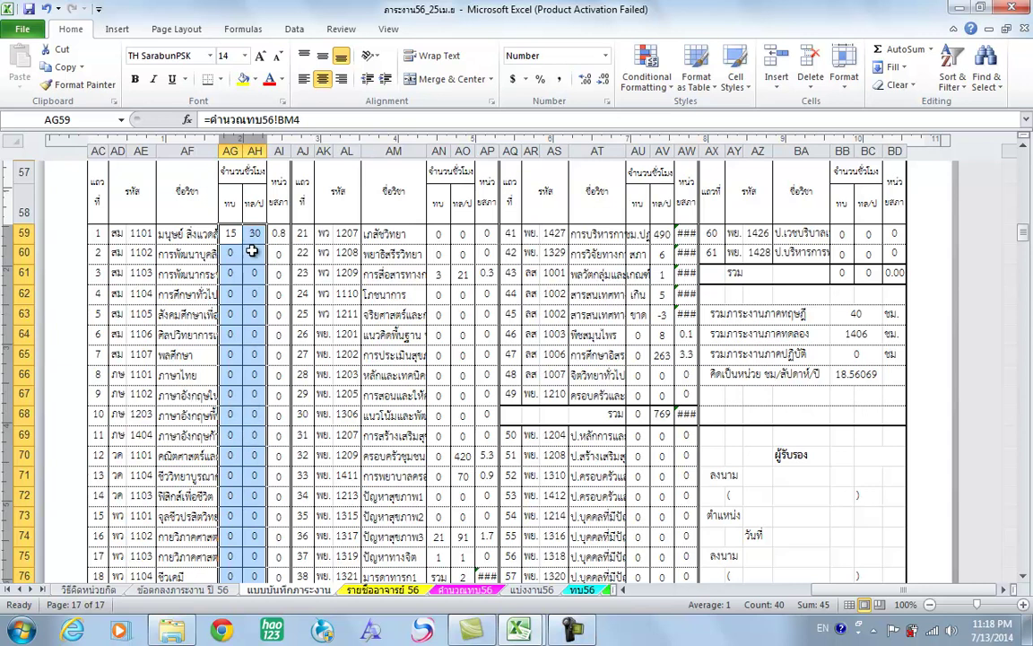
scroll(260, 345, down, 1)
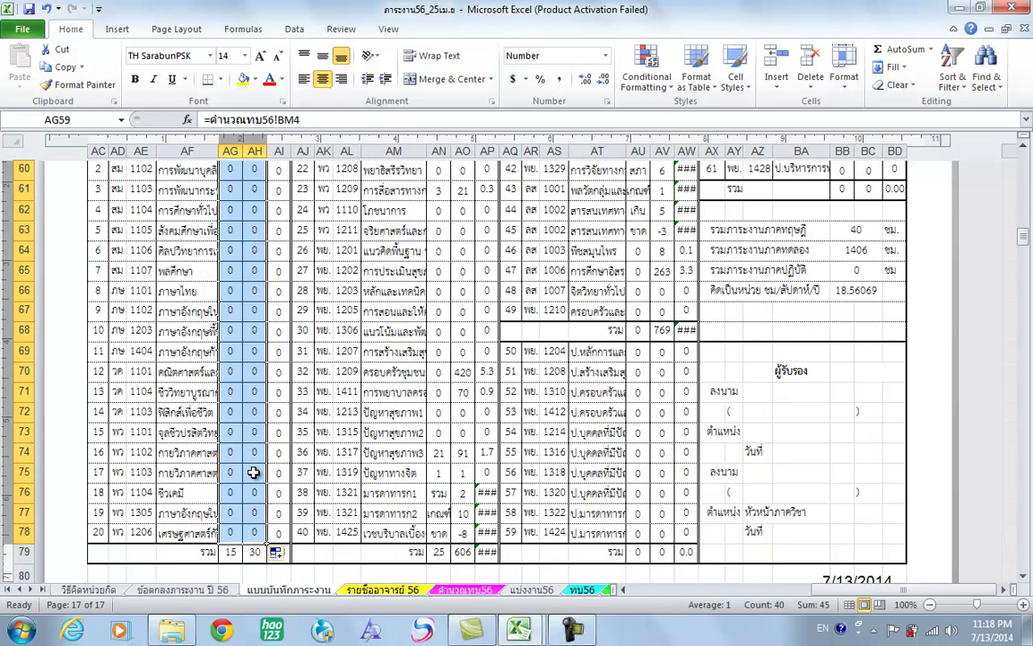
scroll(215, 278, up, 1)
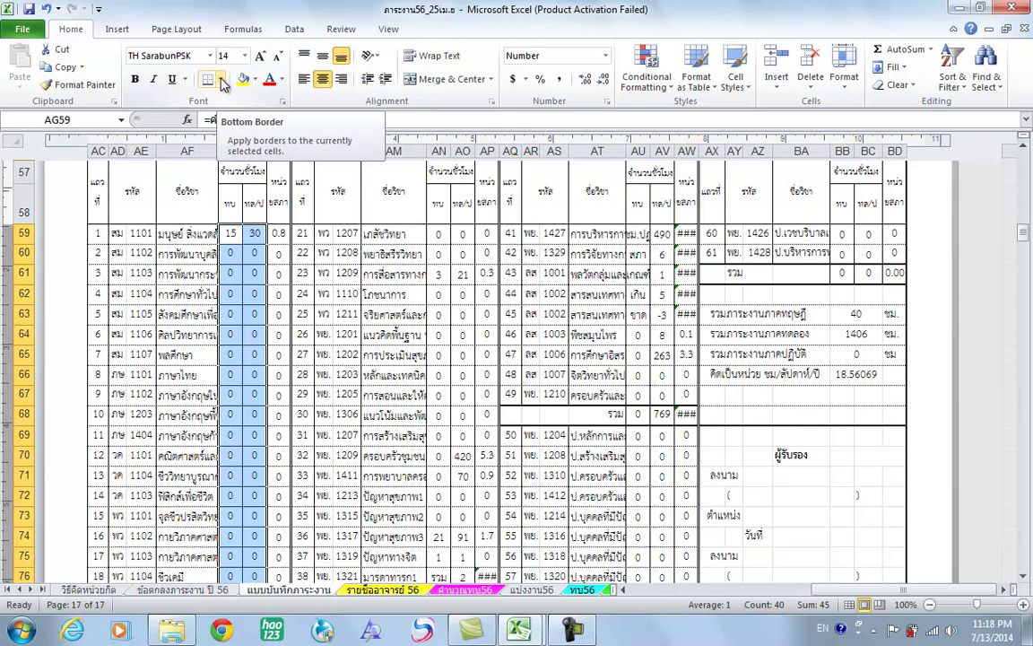
click(222, 80)
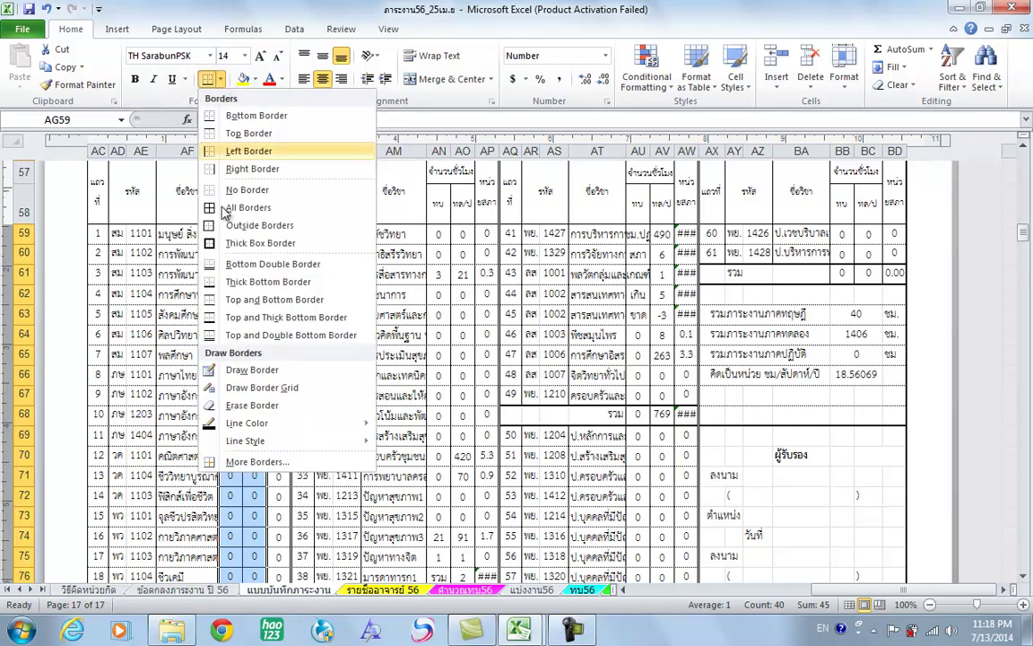
click(255, 462)
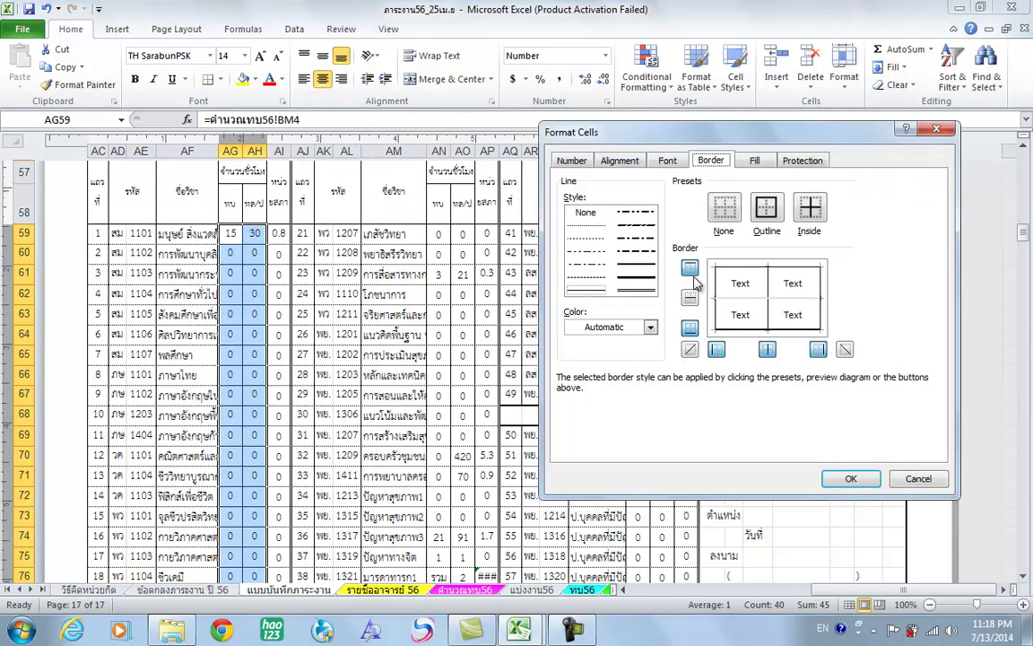
click(590, 230)
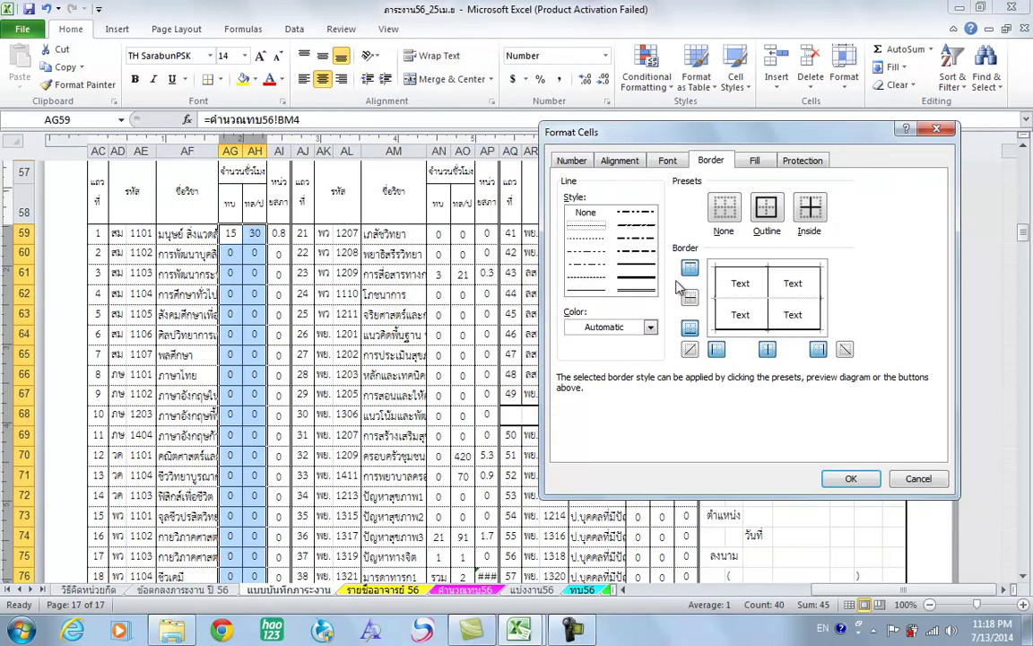
click(793, 305)
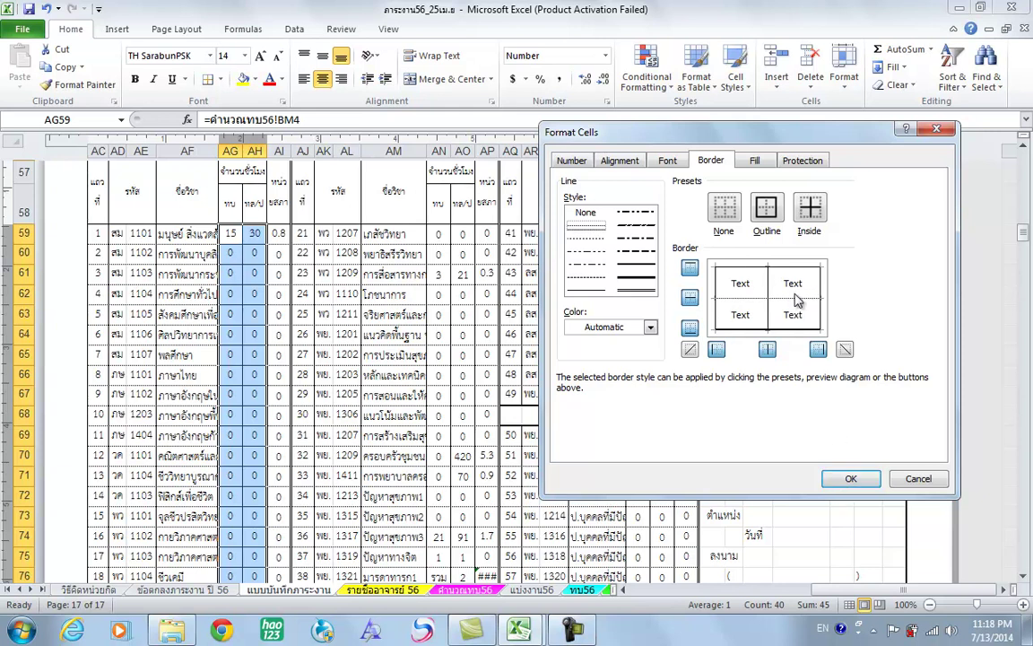
click(852, 479)
click(851, 478)
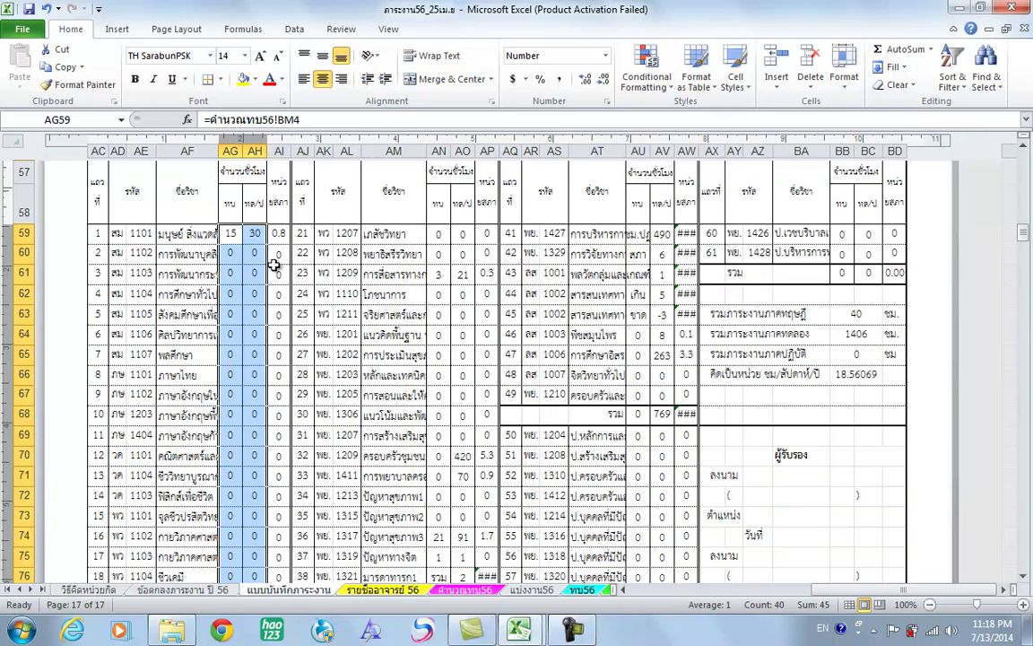
Step: Link the ทบ hours of course 21 (เภสัชวิทยา) in AN59 to cell BM24 on the คำนวณทบ56 sheet
scroll(254, 505, down, 2)
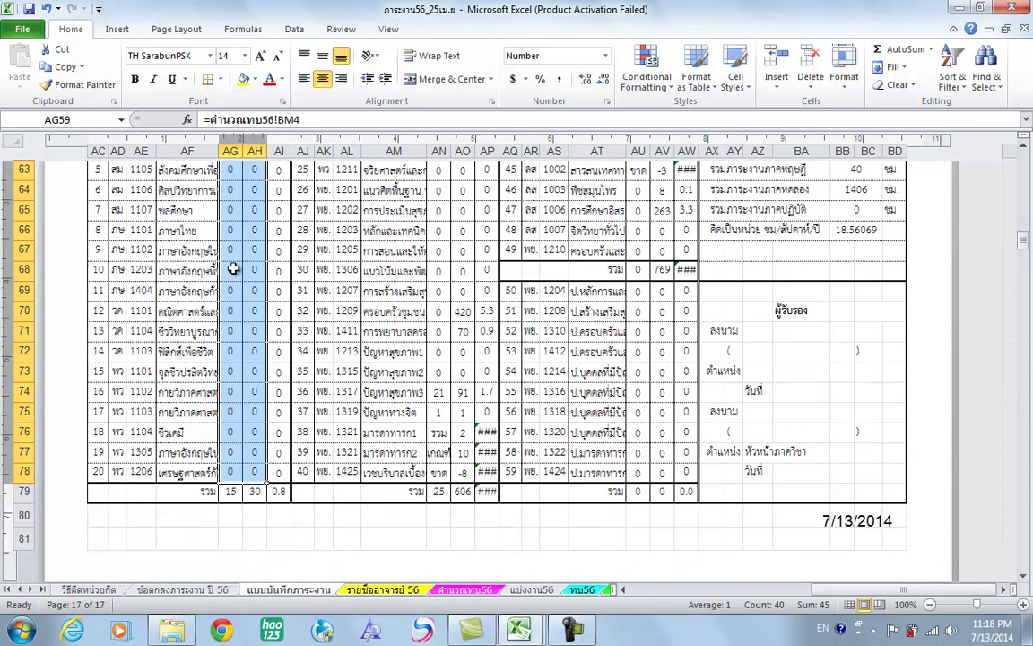
scroll(162, 255, up, 2)
scroll(240, 265, down, 2)
scroll(288, 274, up, 4)
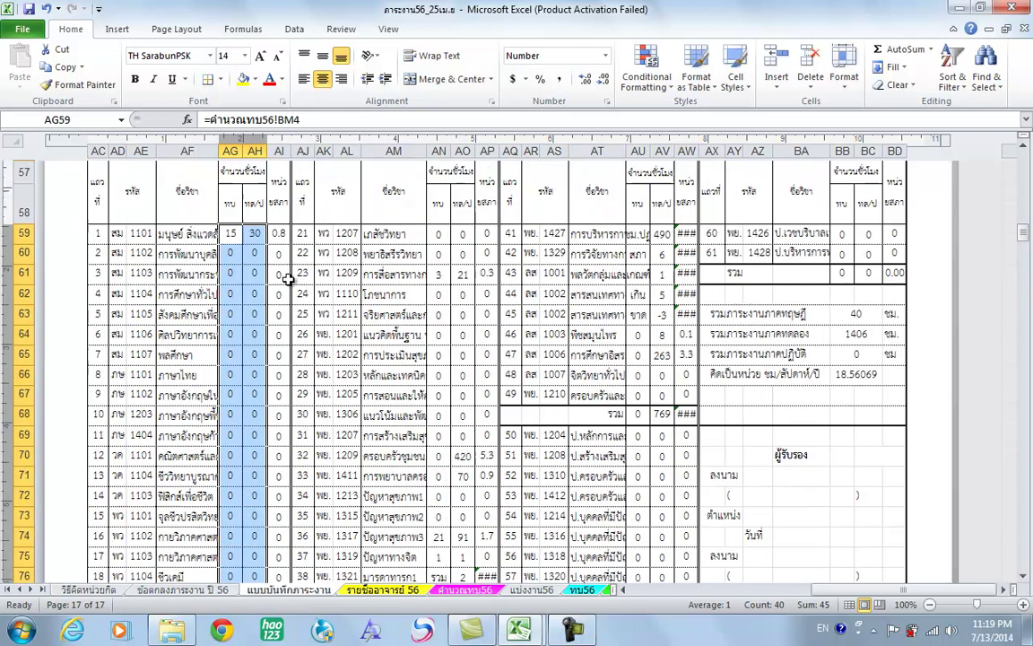
scroll(276, 401, down, 4)
scroll(282, 455, up, 2)
click(441, 236)
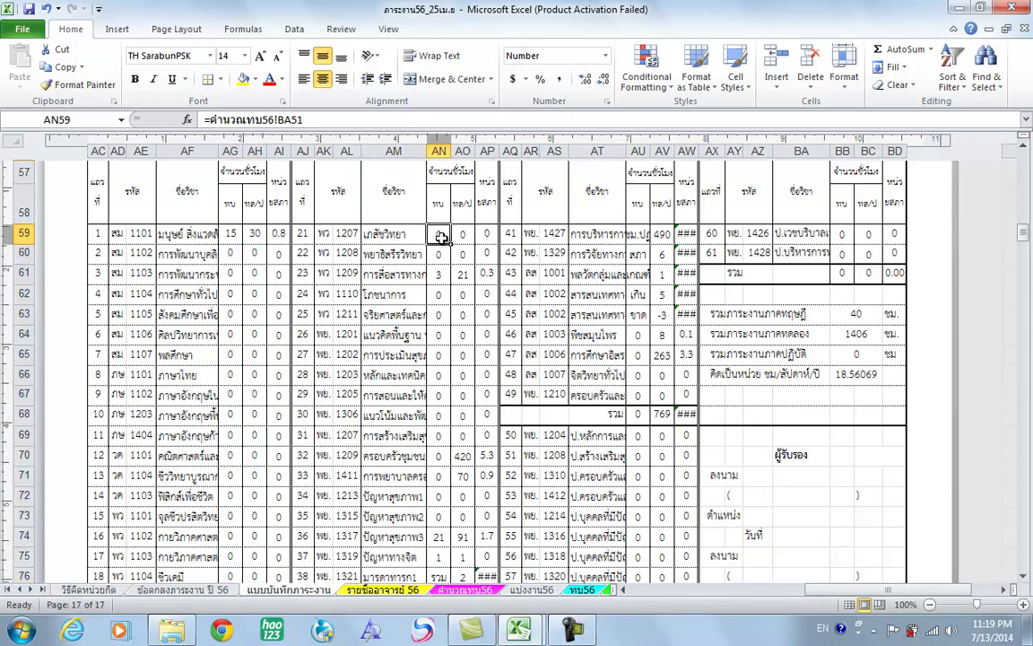
text(=)
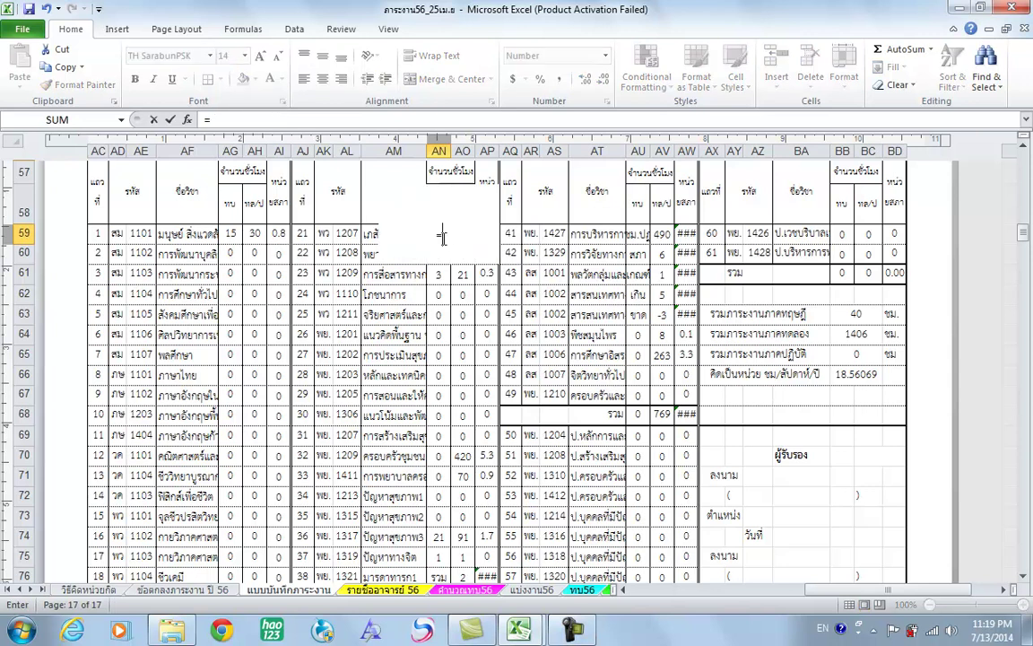
click(462, 592)
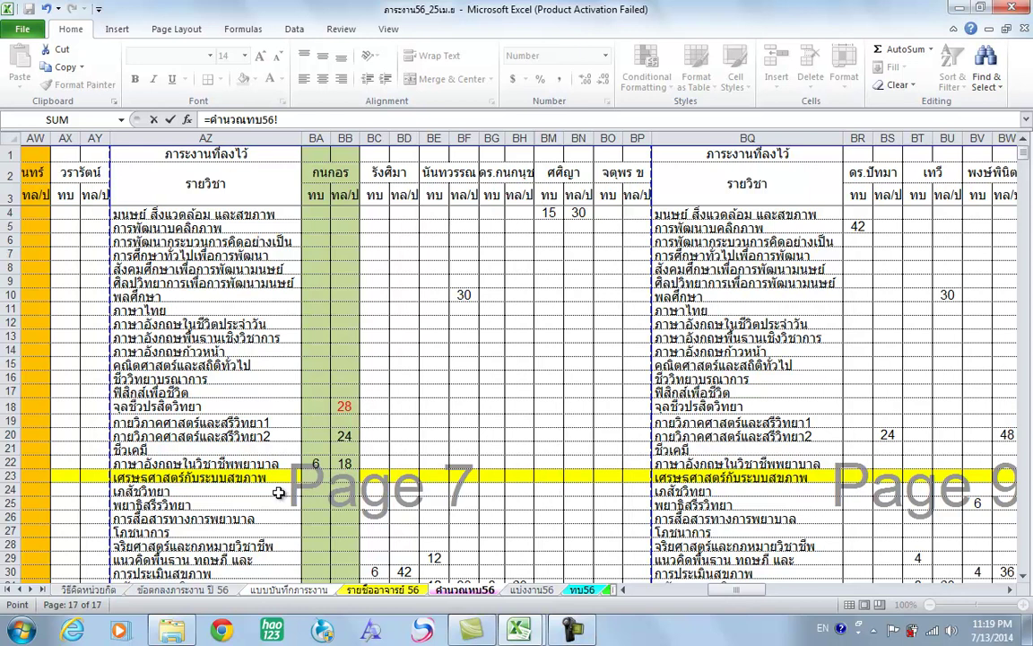
click(548, 491)
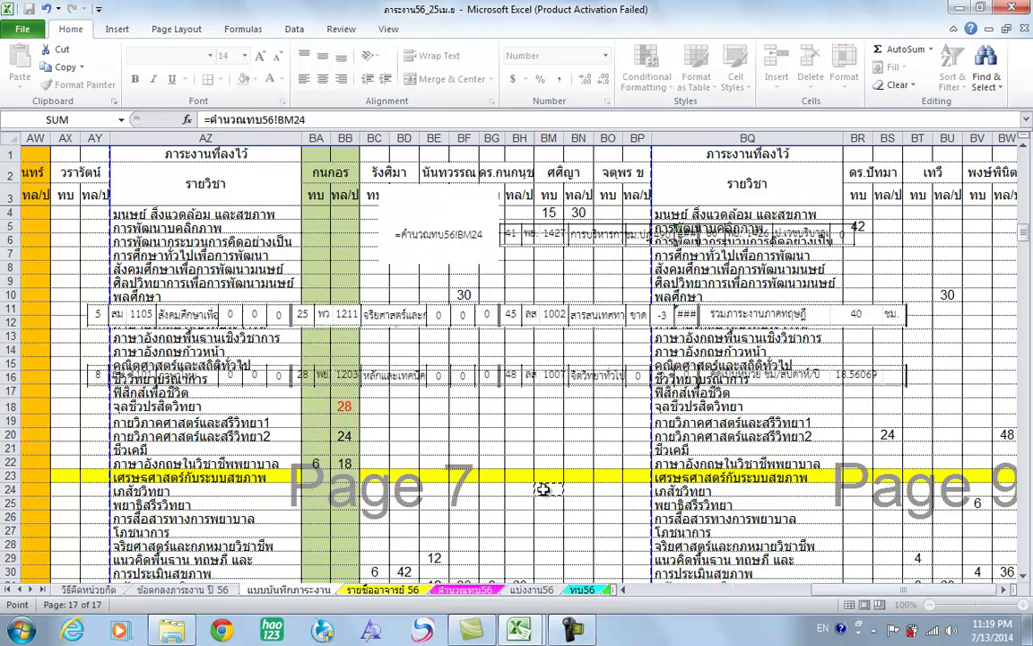
key(Return)
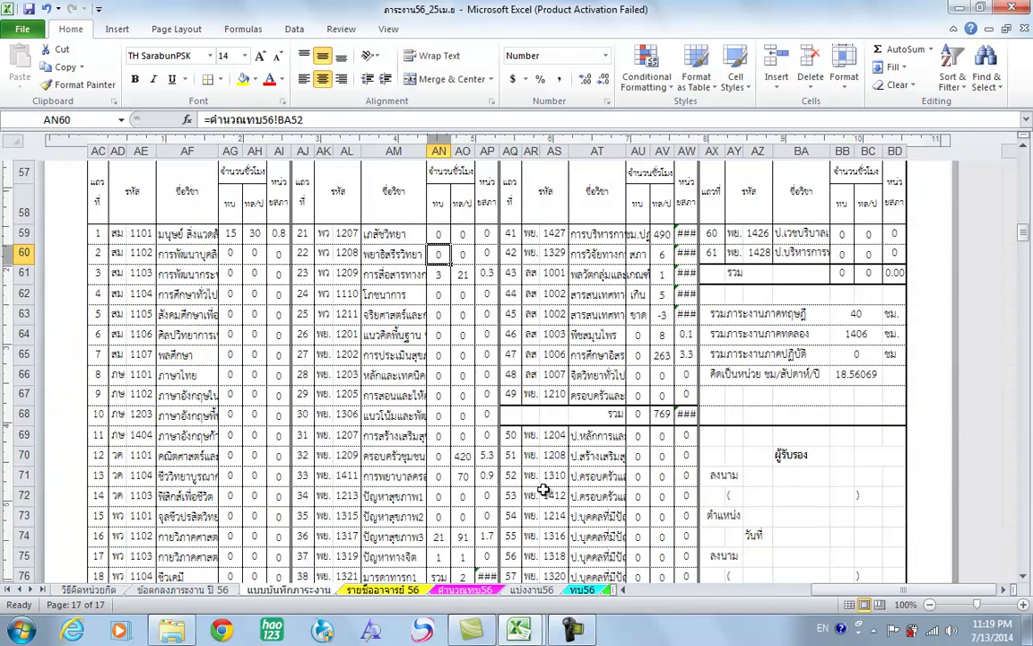
Step: Fill the AN59 link formula across to AO59 and down through row 78 for courses 21 to 40
click(440, 231)
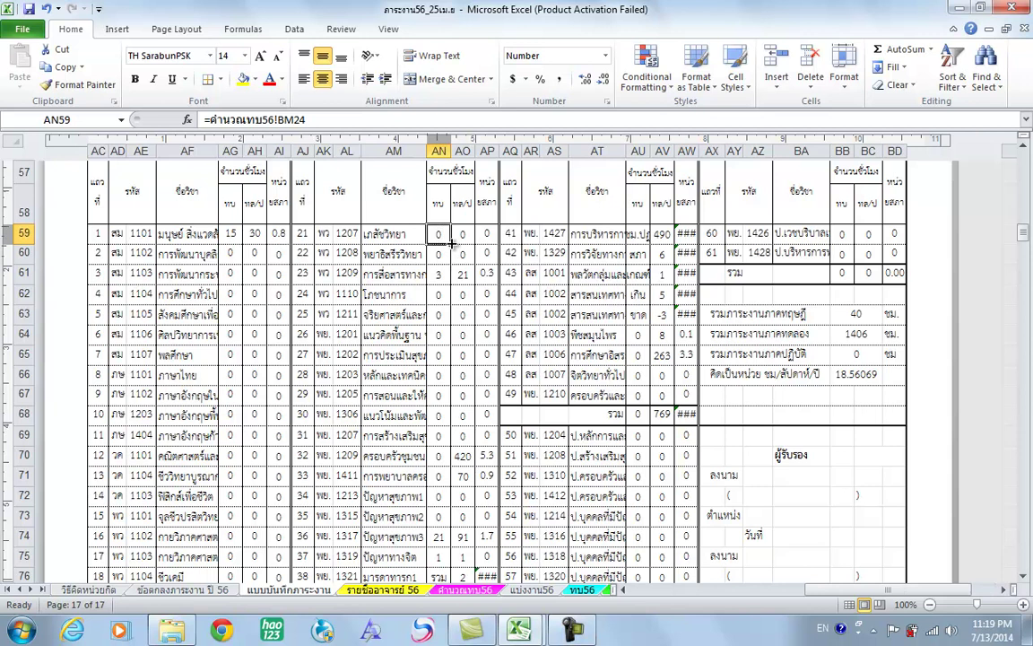
drag(452, 243, 477, 244)
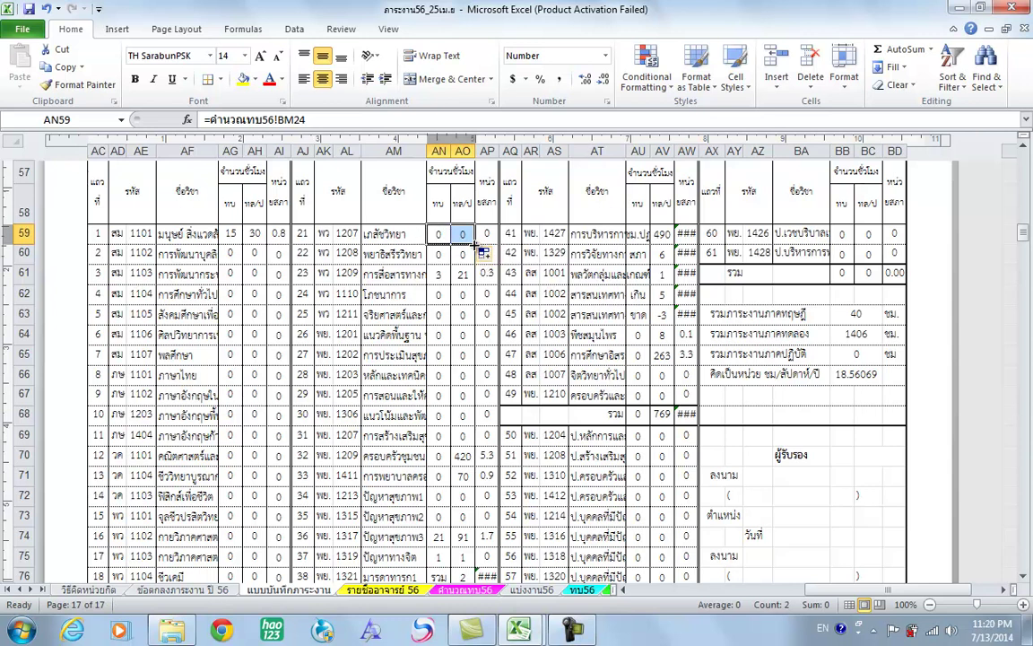
drag(475, 244, 483, 594)
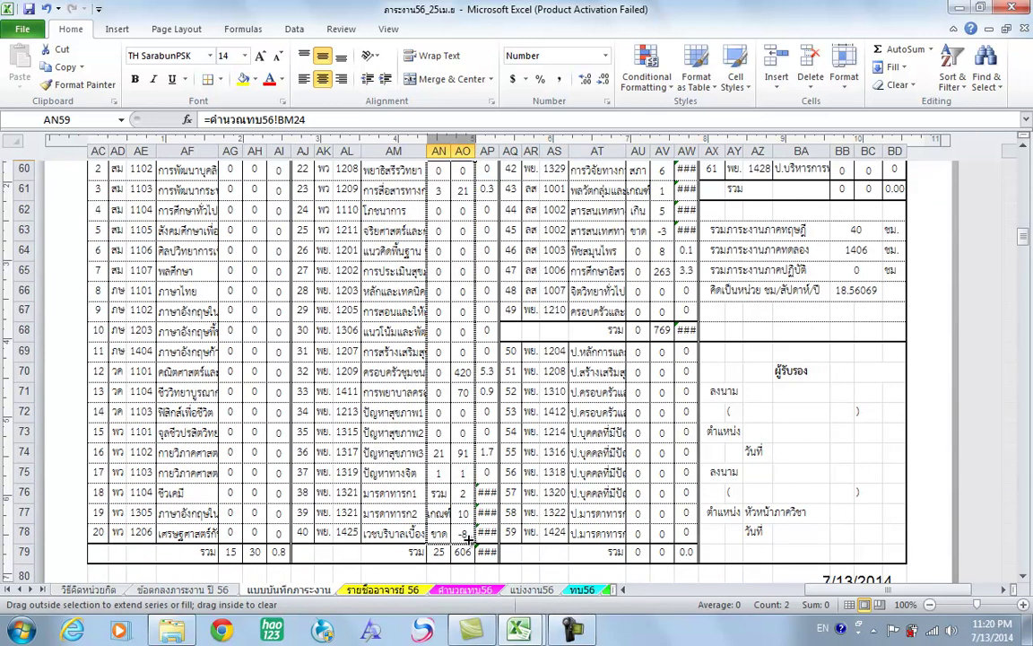
drag(467, 536, 467, 536)
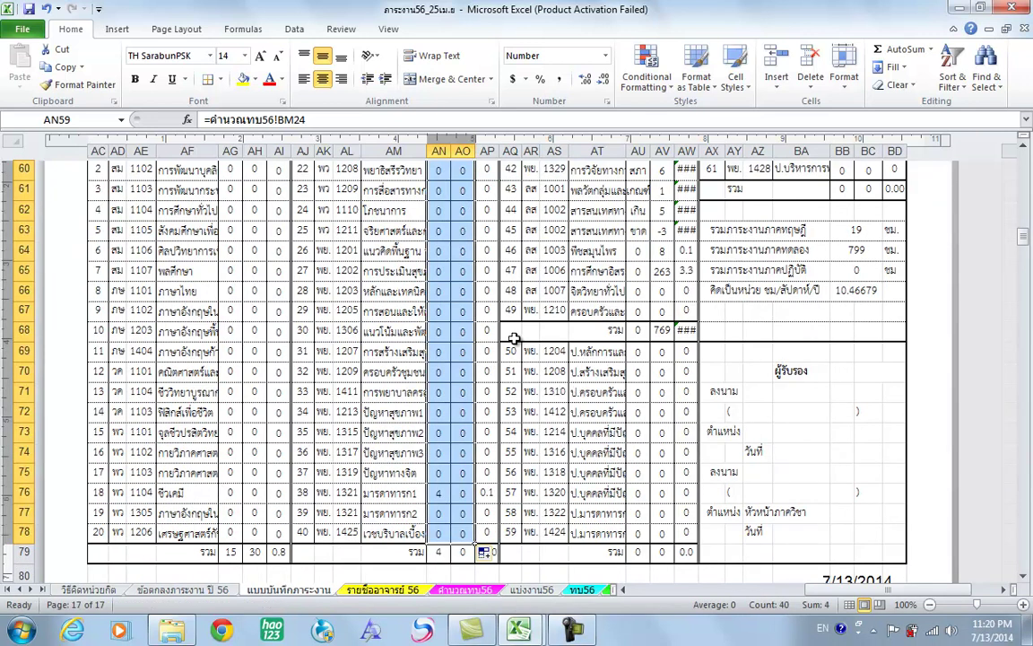
Step: Apply a dotted inner horizontal border between the rows of the second block's hours cells AN59:AO78
scroll(449, 306, up, 3)
scroll(457, 368, down, 3)
scroll(470, 354, up, 1)
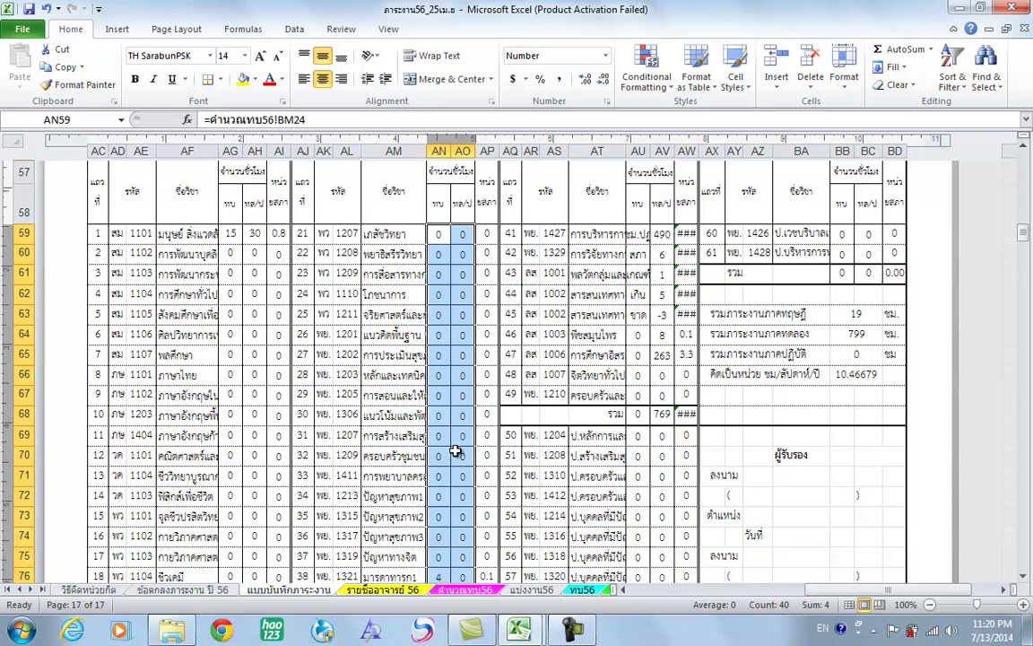
scroll(455, 498, down, 2)
scroll(438, 455, up, 1)
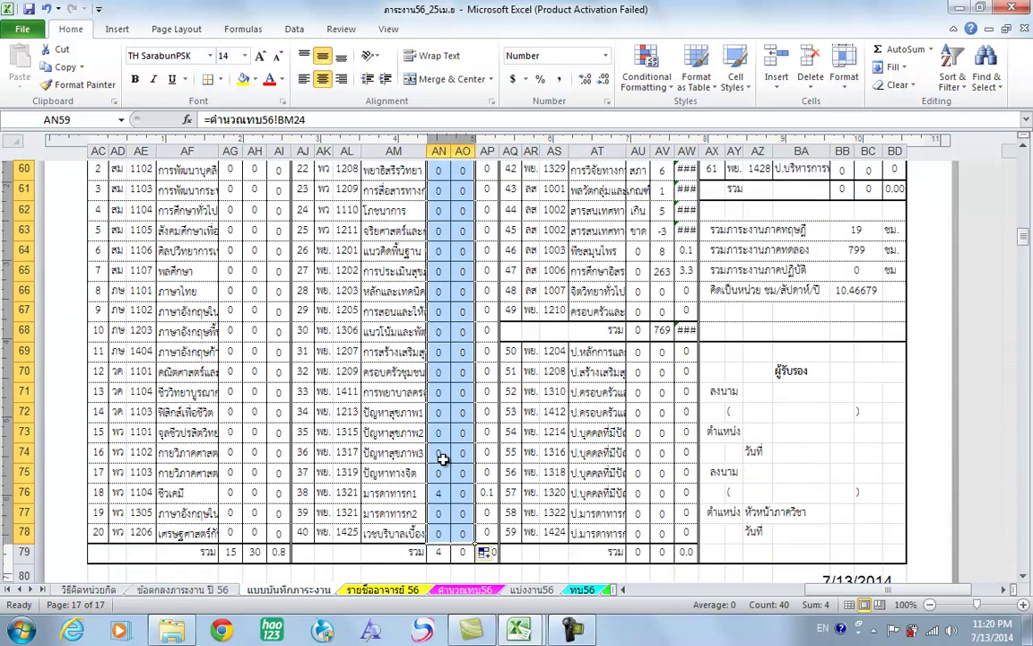
click(219, 78)
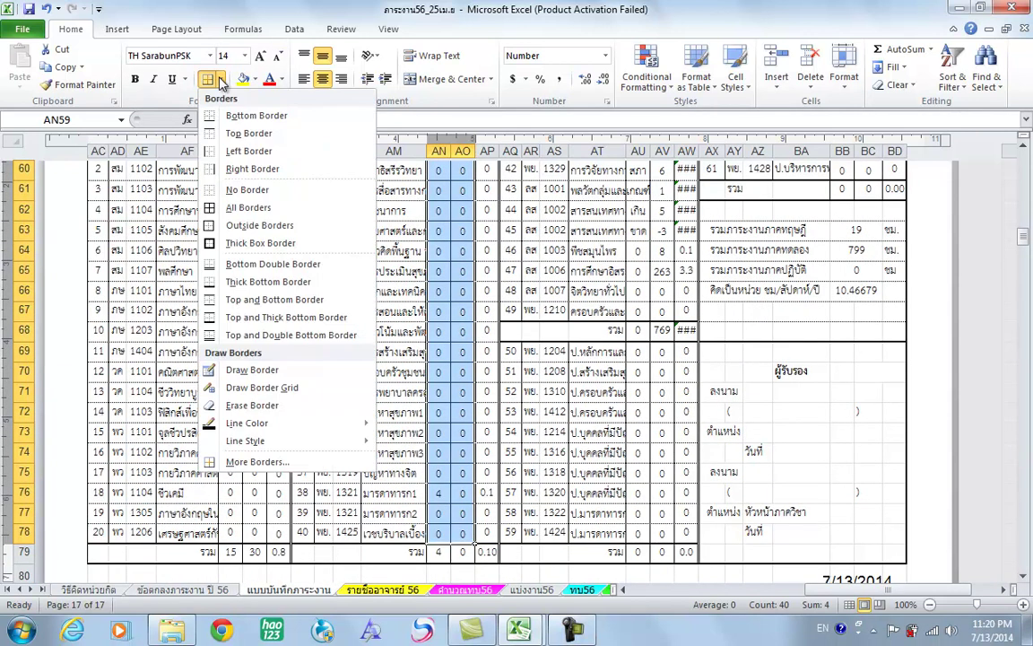
click(257, 462)
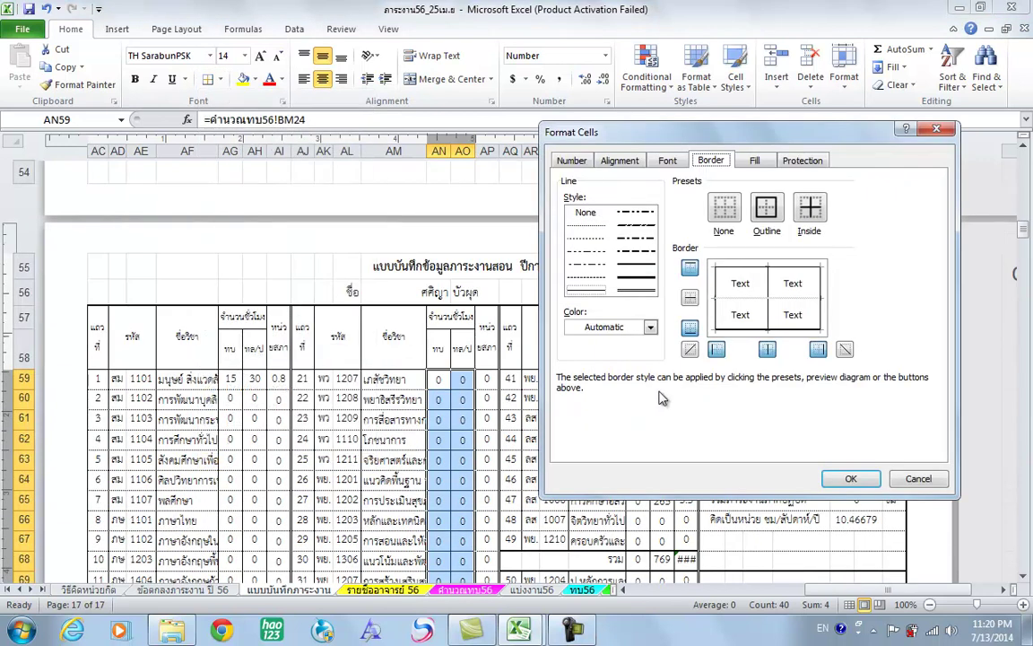
click(585, 225)
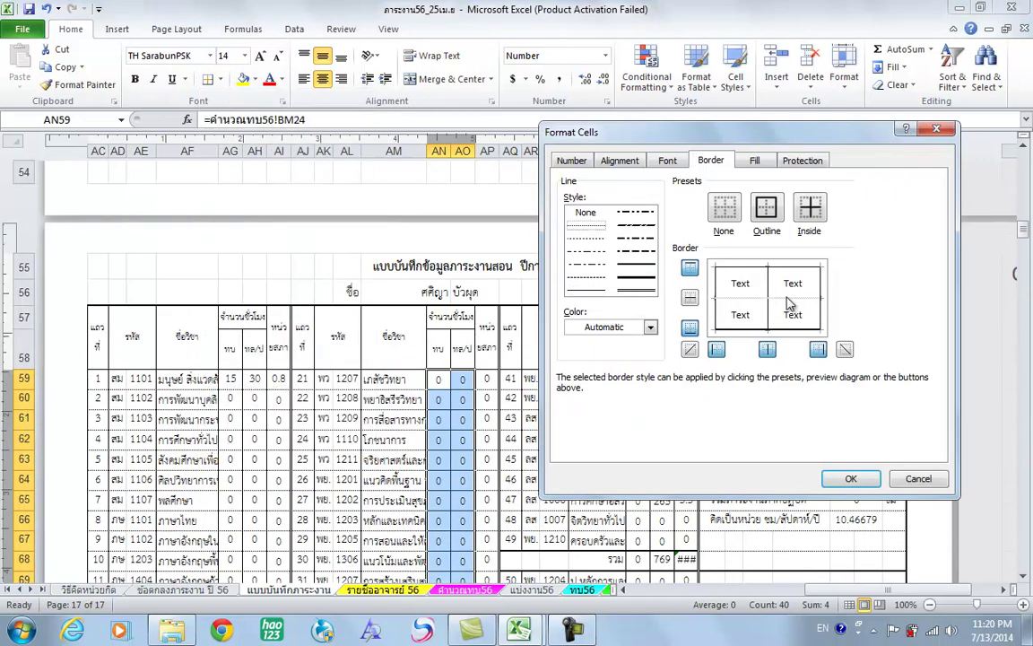
click(851, 478)
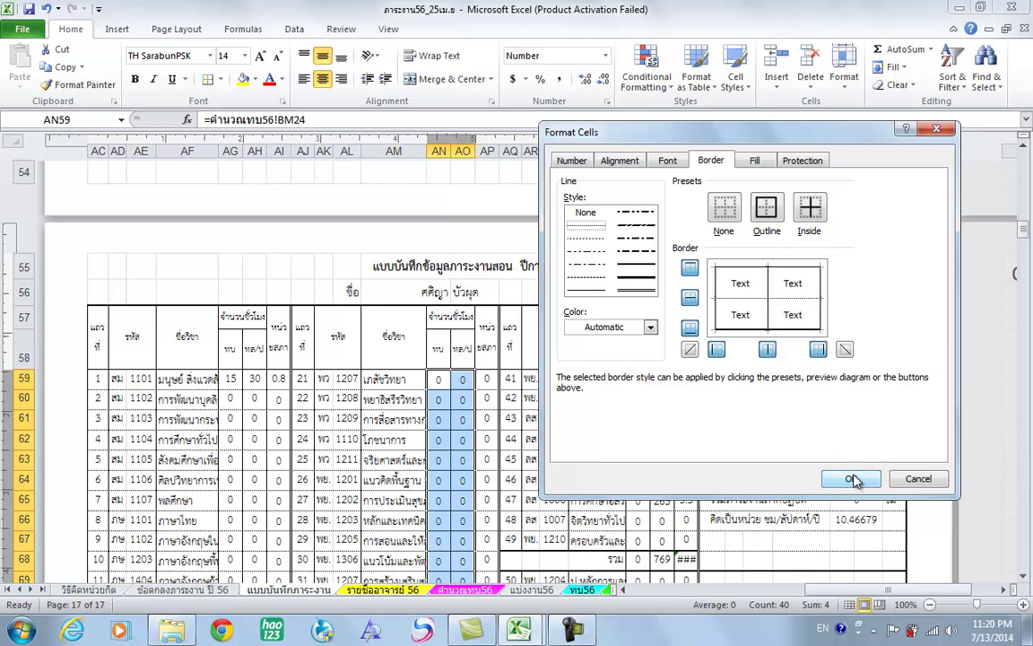
Step: Link the ทบ hours of course 41 (การบริหารการพยาบาล) in AU59 to cell BM44 on the คำนวณทบ56 sheet
scroll(438, 380, down, 3)
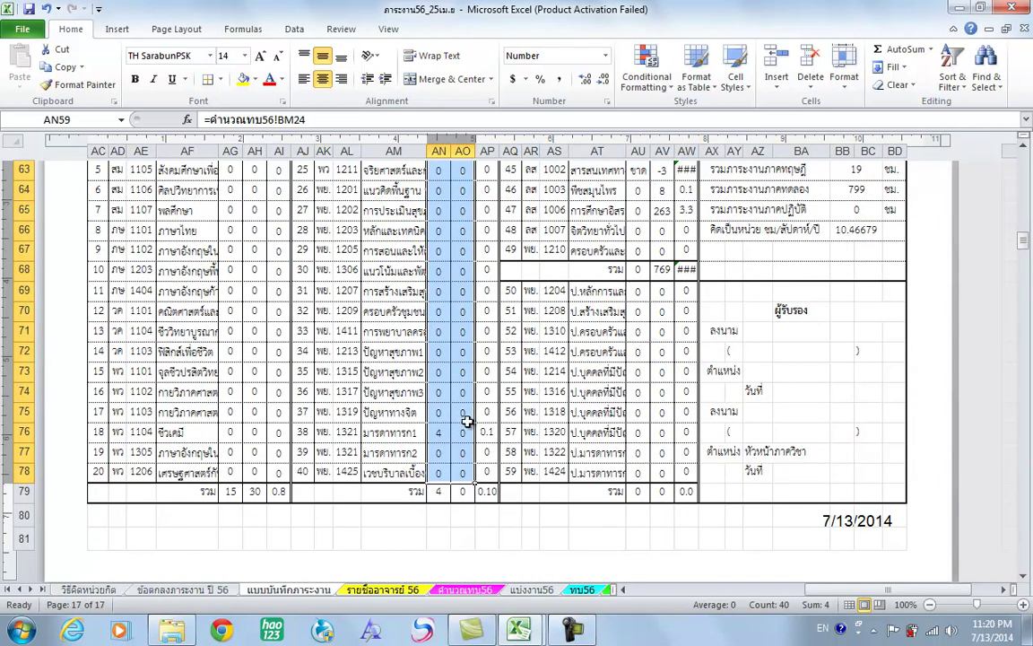
scroll(468, 417, up, 3)
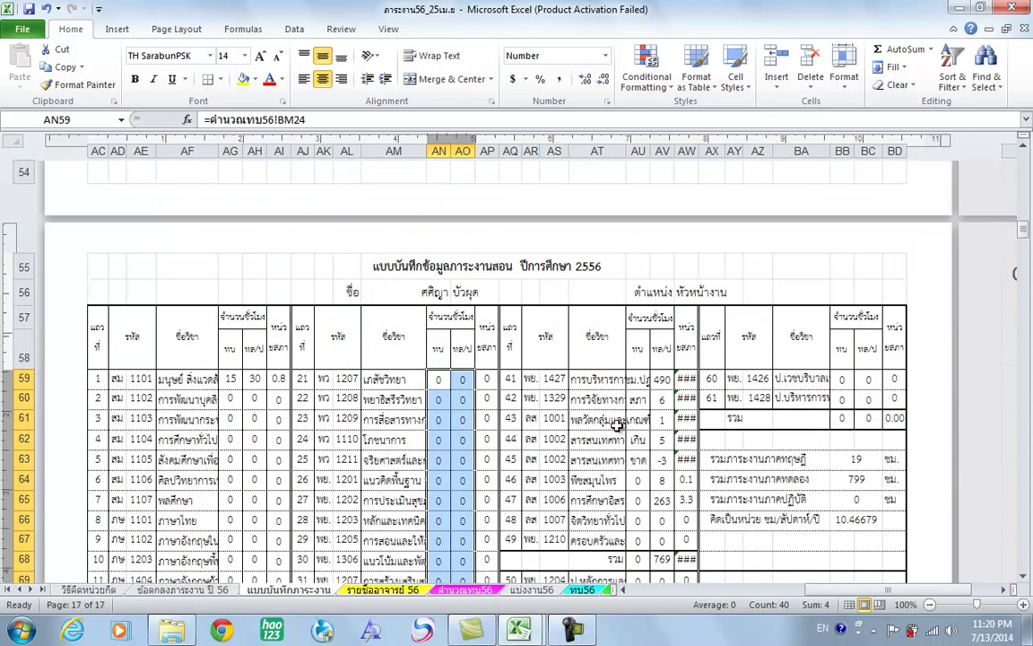
scroll(538, 377, down, 1)
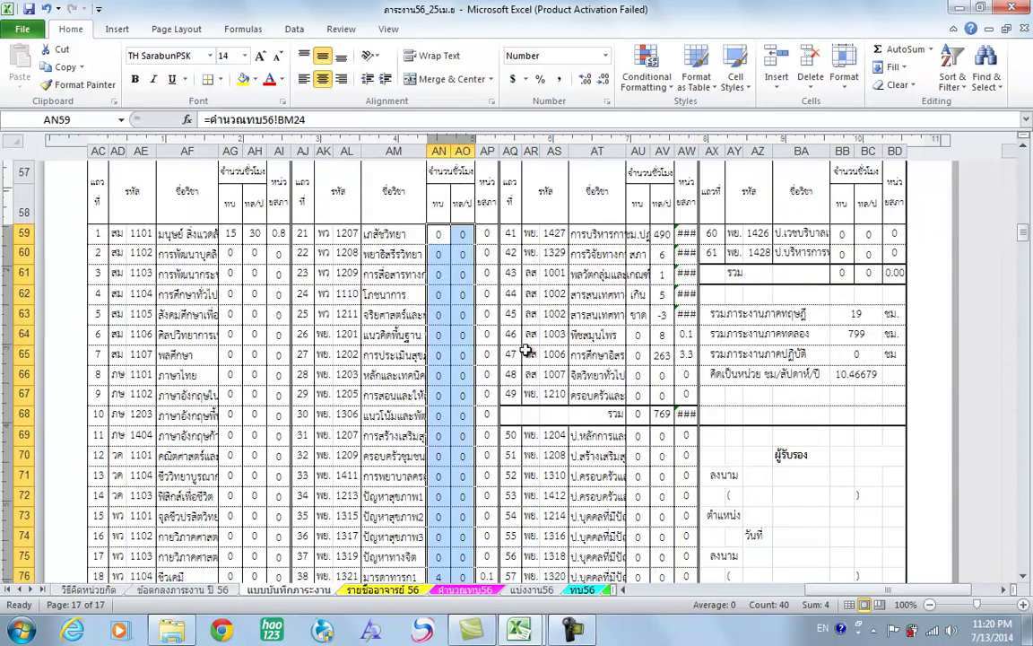
click(638, 234)
key(ctrl+c)
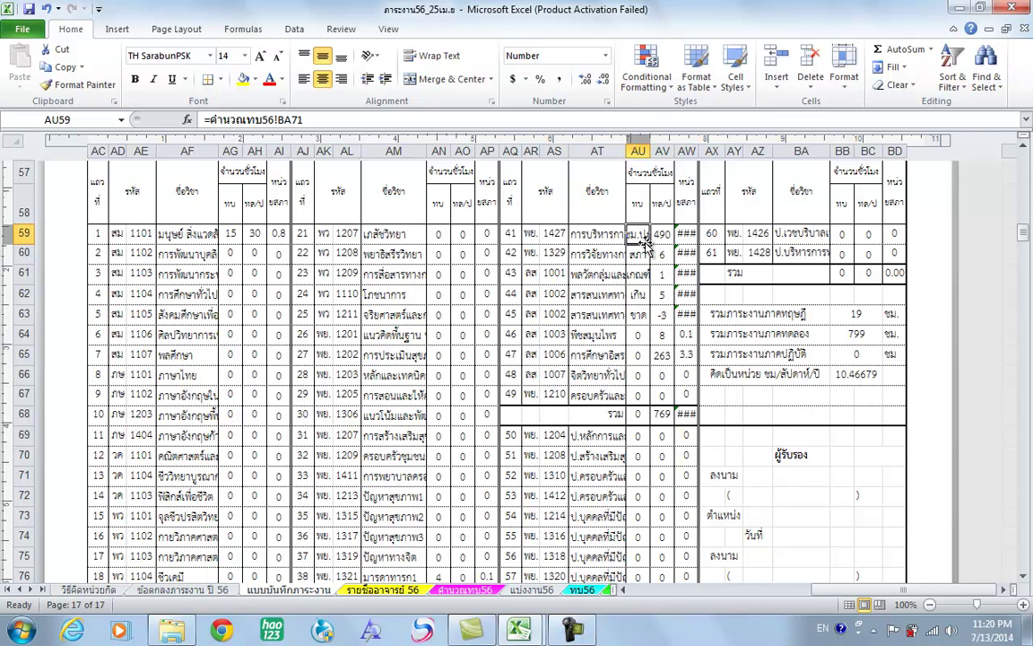
text(=)
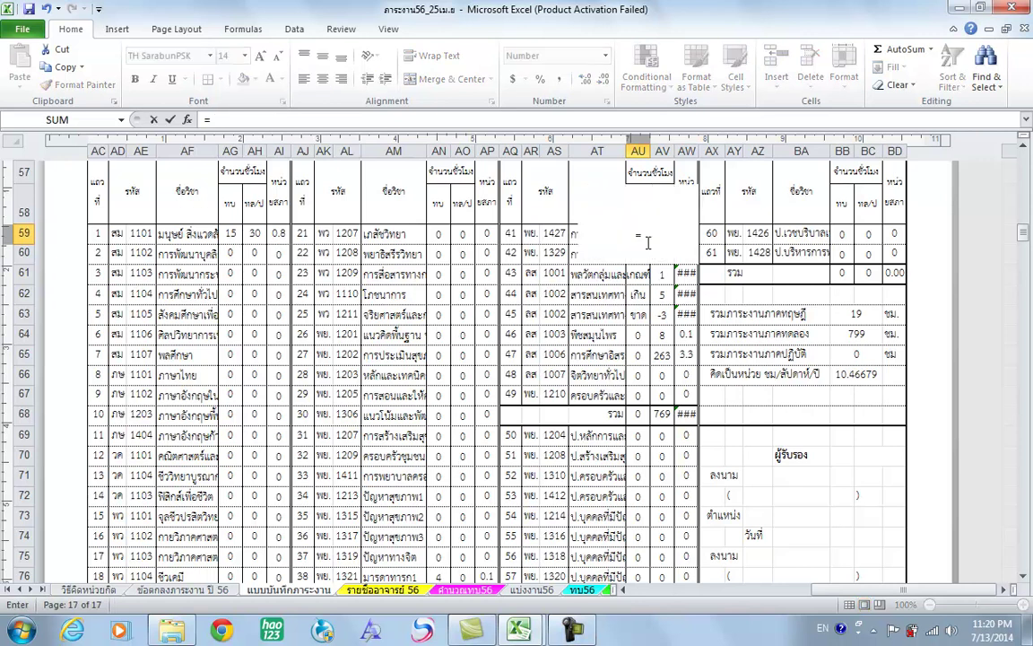
click(470, 591)
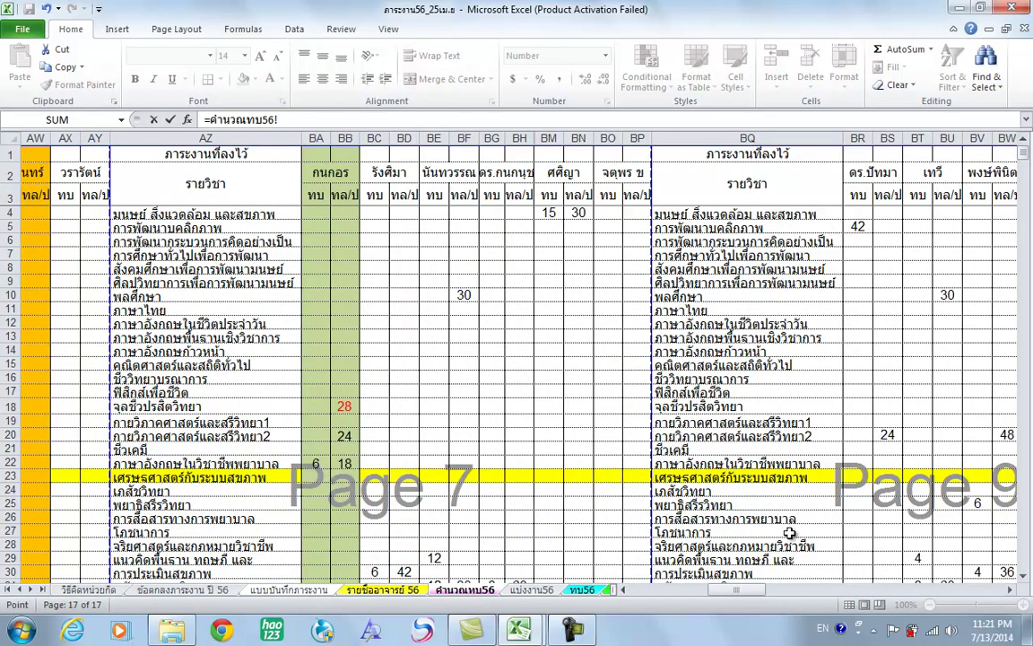
scroll(518, 392, down, 2)
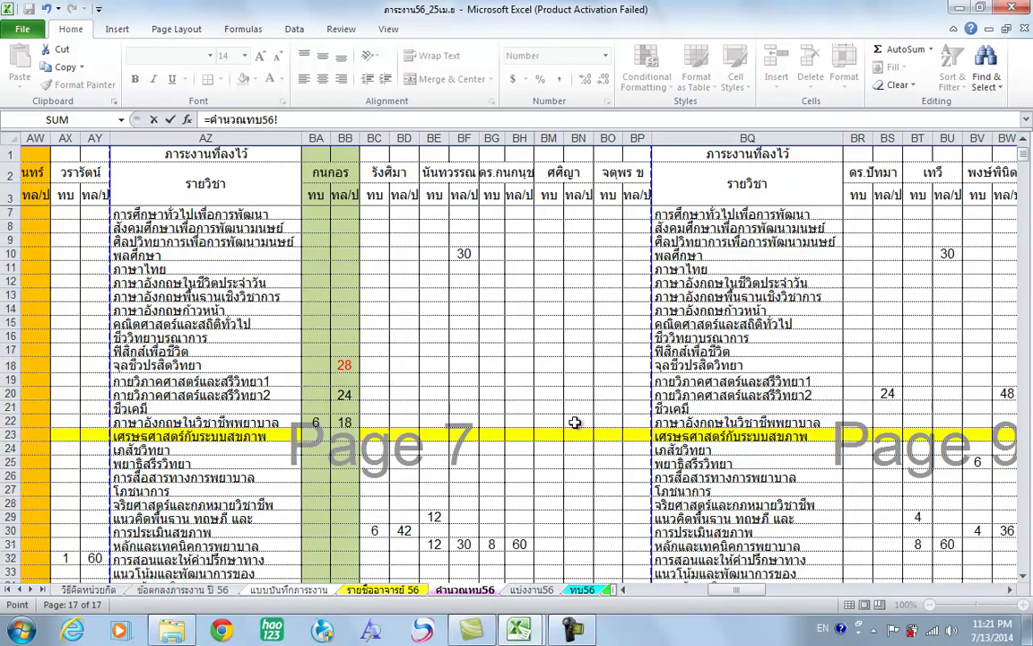
scroll(572, 441, down, 4)
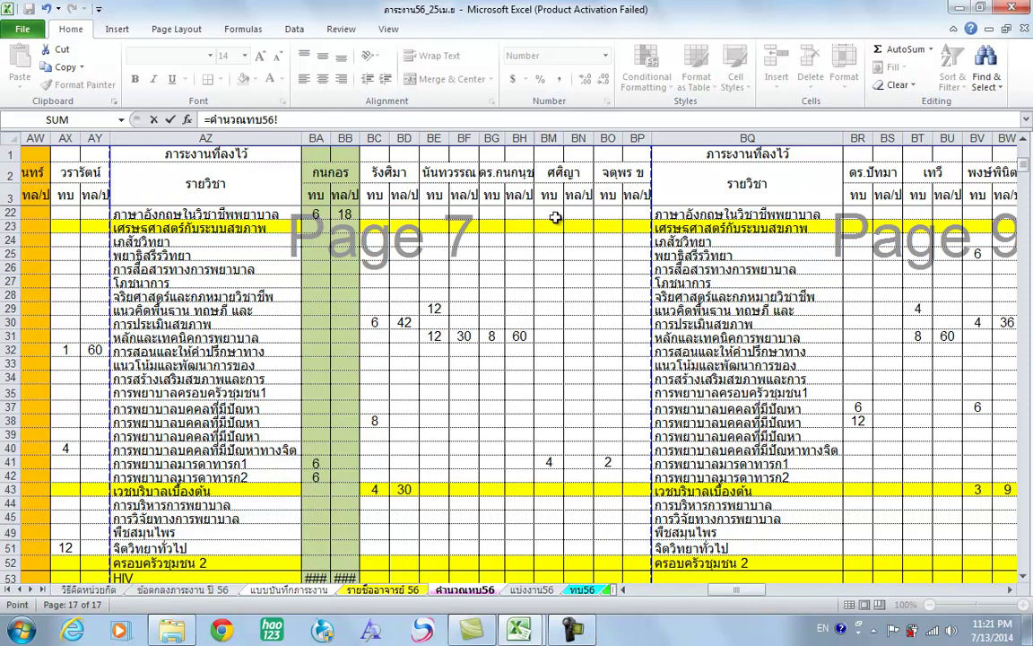
click(552, 504)
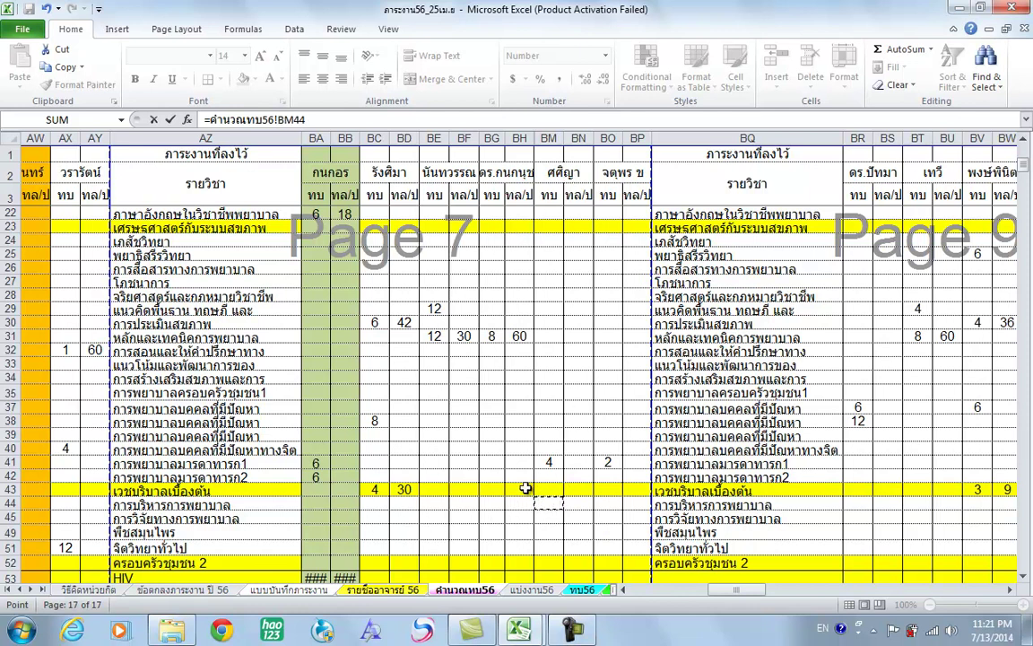
key(Return)
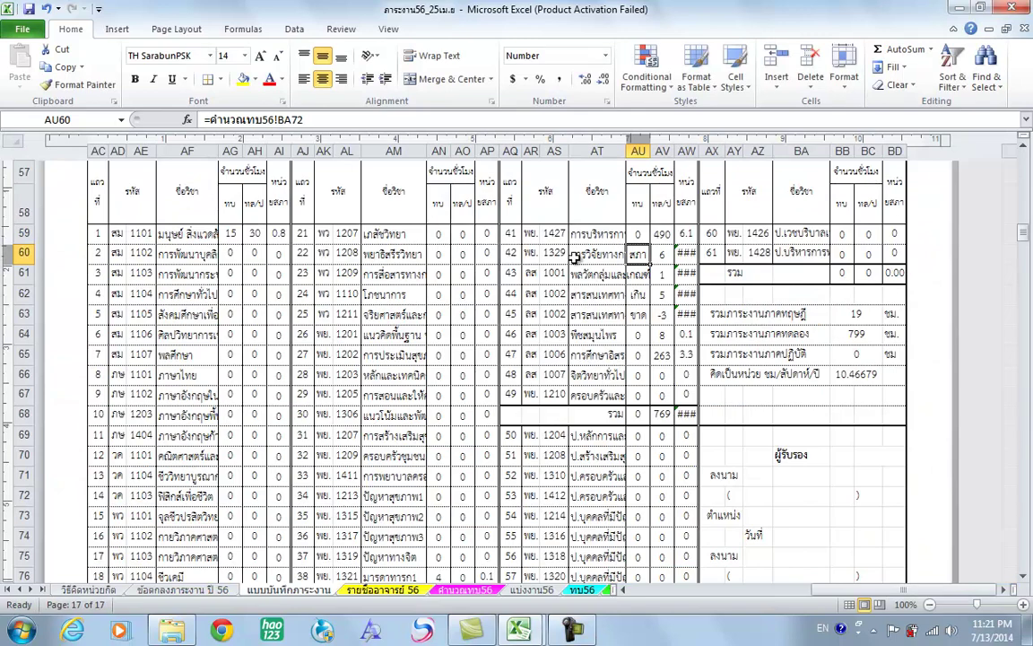
Step: Fill the AU59 link formula across to AV59 and down through row 67 for courses 41 to 49
click(635, 235)
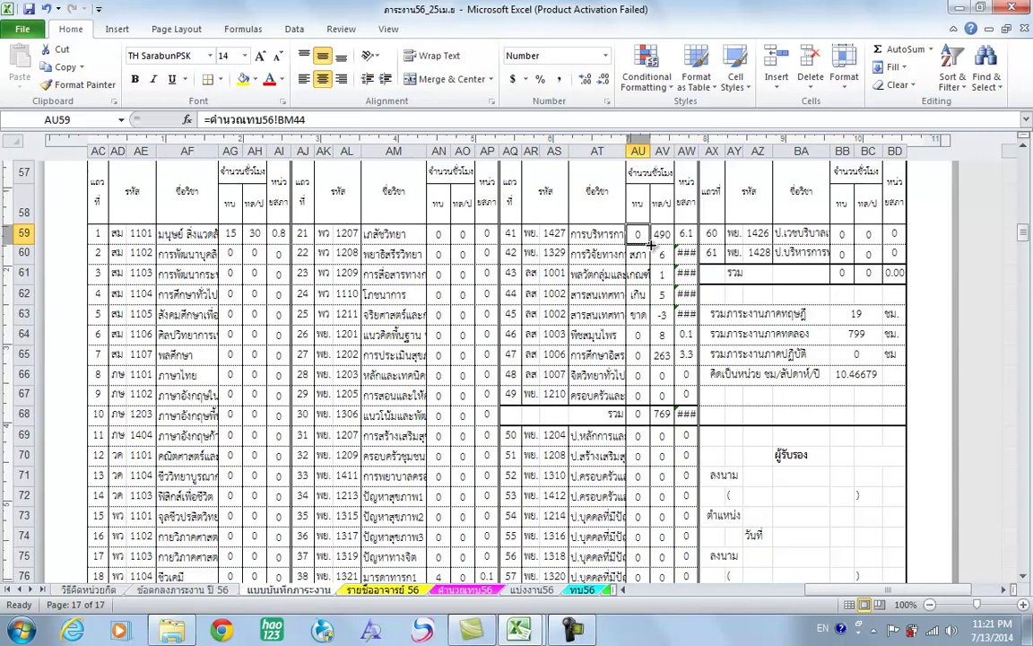
drag(649, 244, 668, 237)
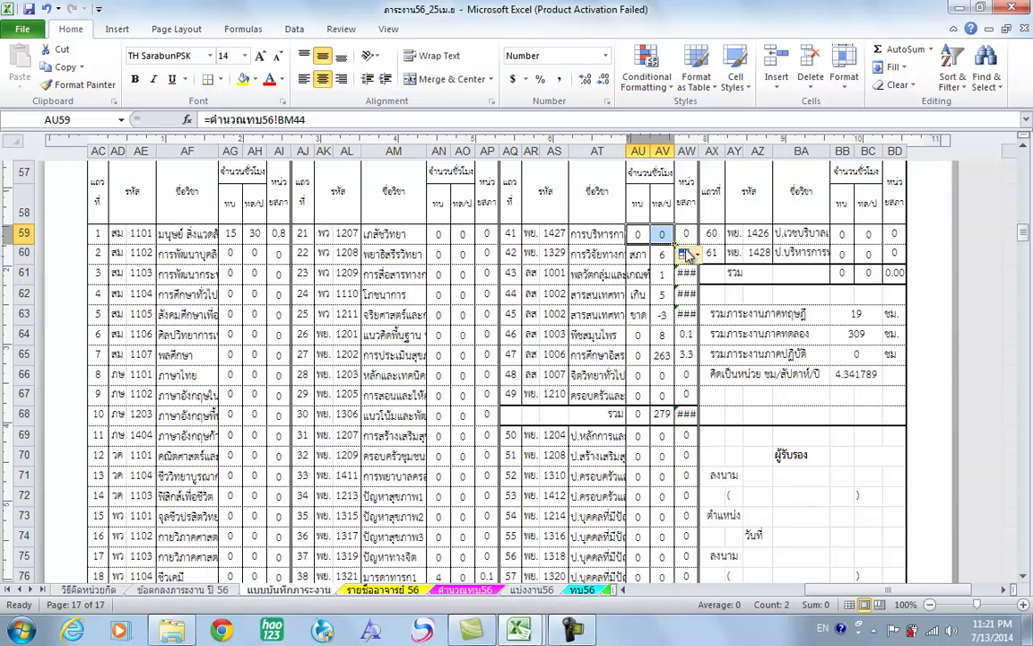
drag(679, 247, 679, 401)
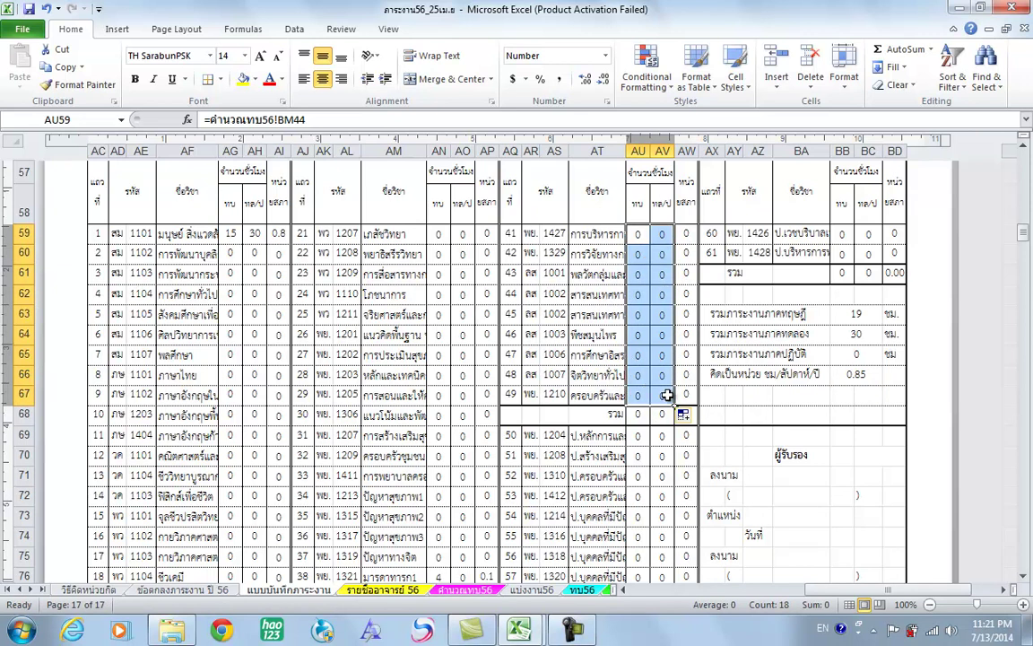
Step: Apply a dotted inner horizontal border between the rows of the third block's hours cells AU59:AV67
click(221, 80)
click(260, 461)
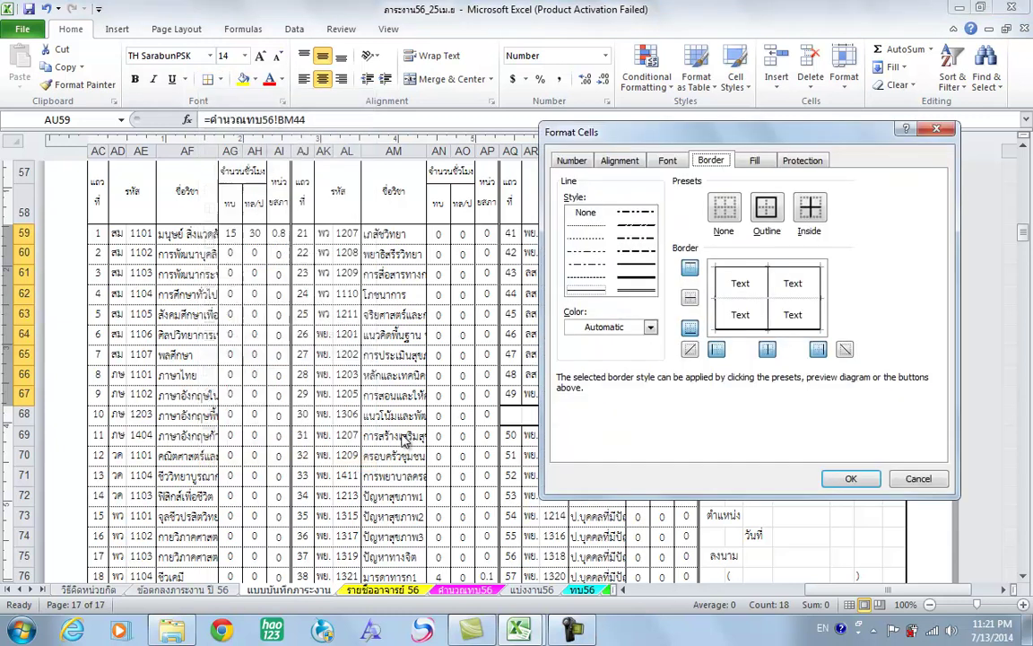
click(590, 226)
click(731, 298)
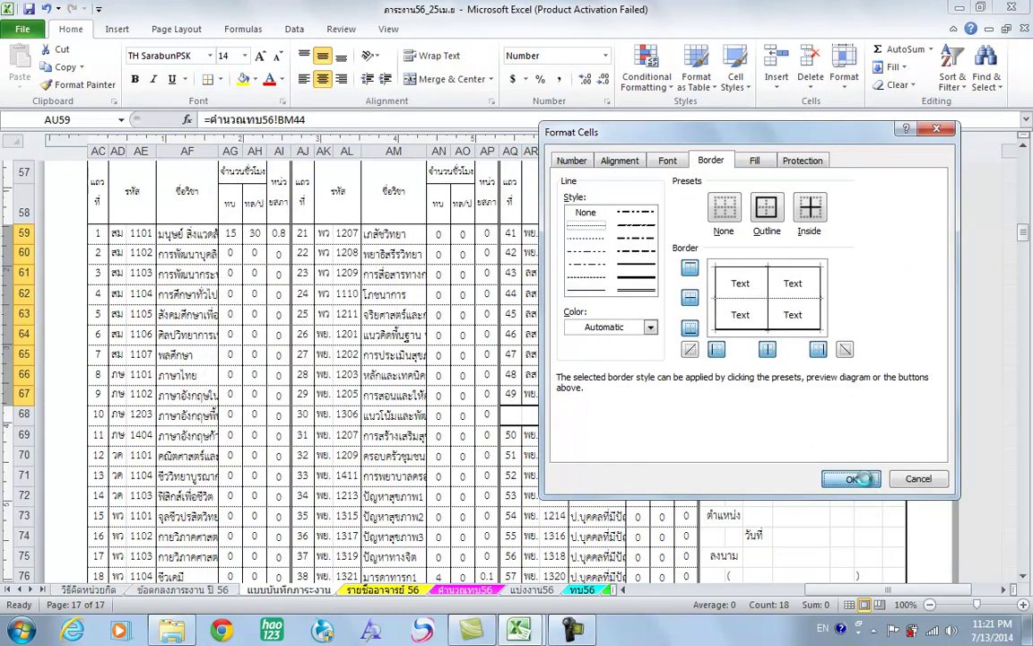
click(852, 479)
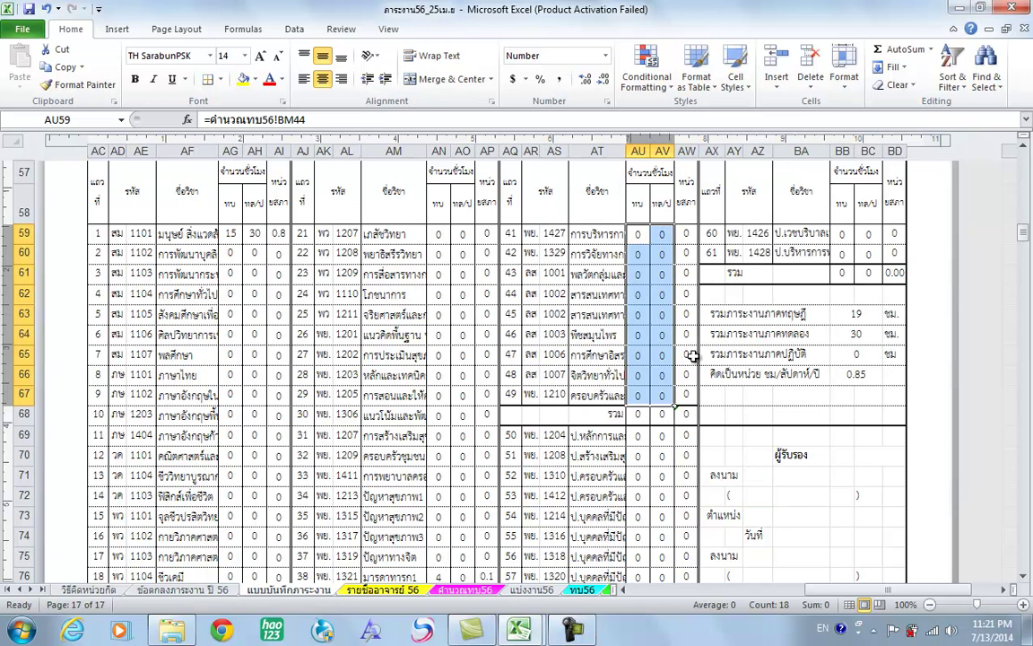
Step: Link the ทบ hours of course 50 (พย. 1204) in AU69 to cell BM54 on the คำนวณทบ56 sheet
scroll(691, 355, down, 1)
click(642, 354)
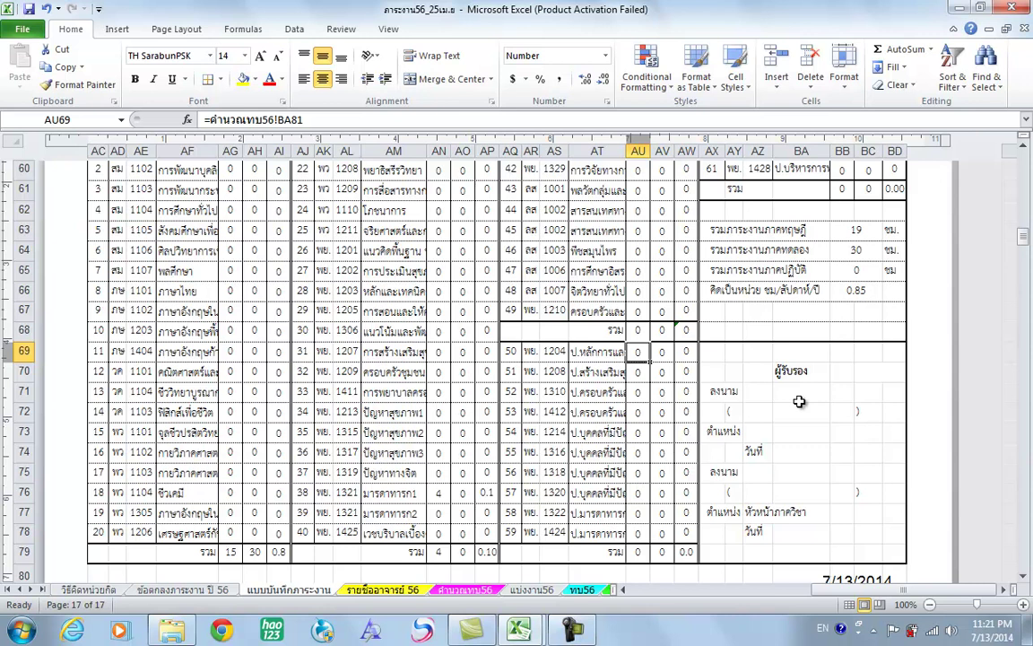
text(=)
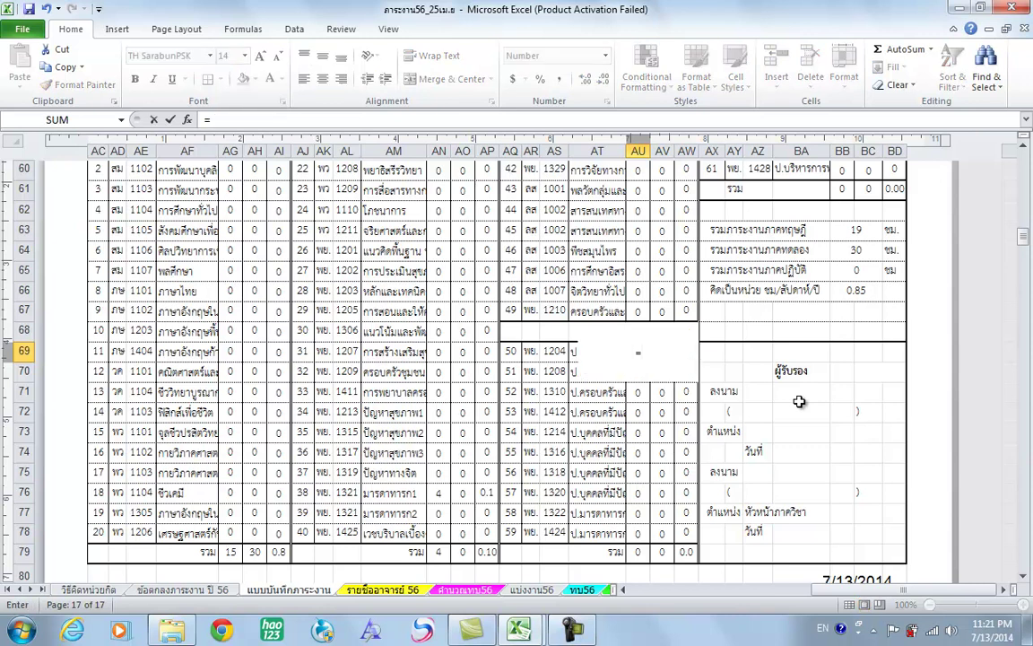
click(479, 593)
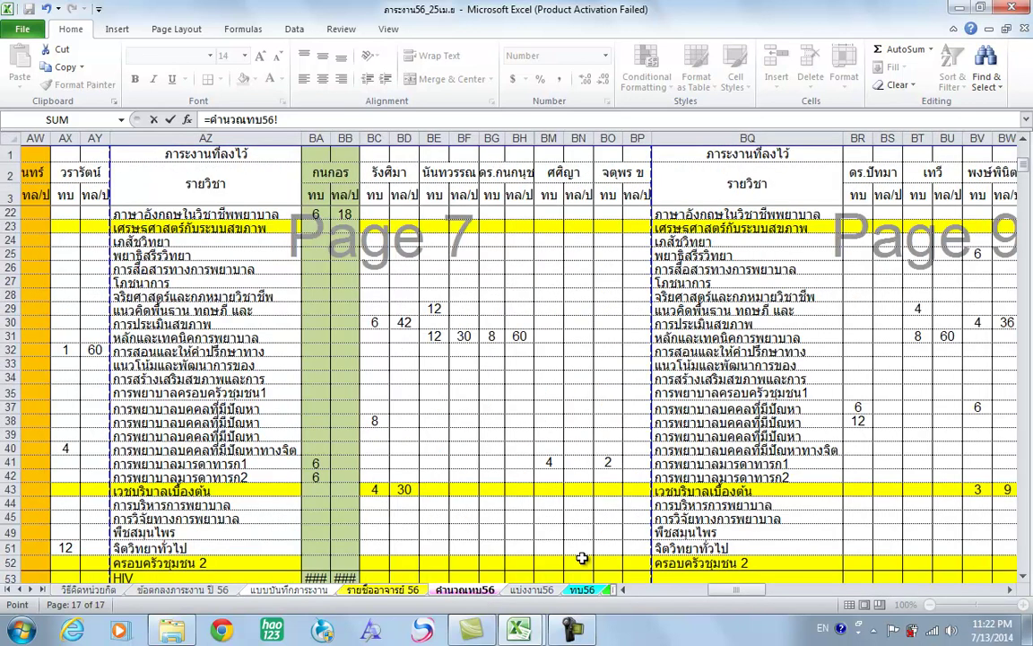
scroll(551, 494, down, 2)
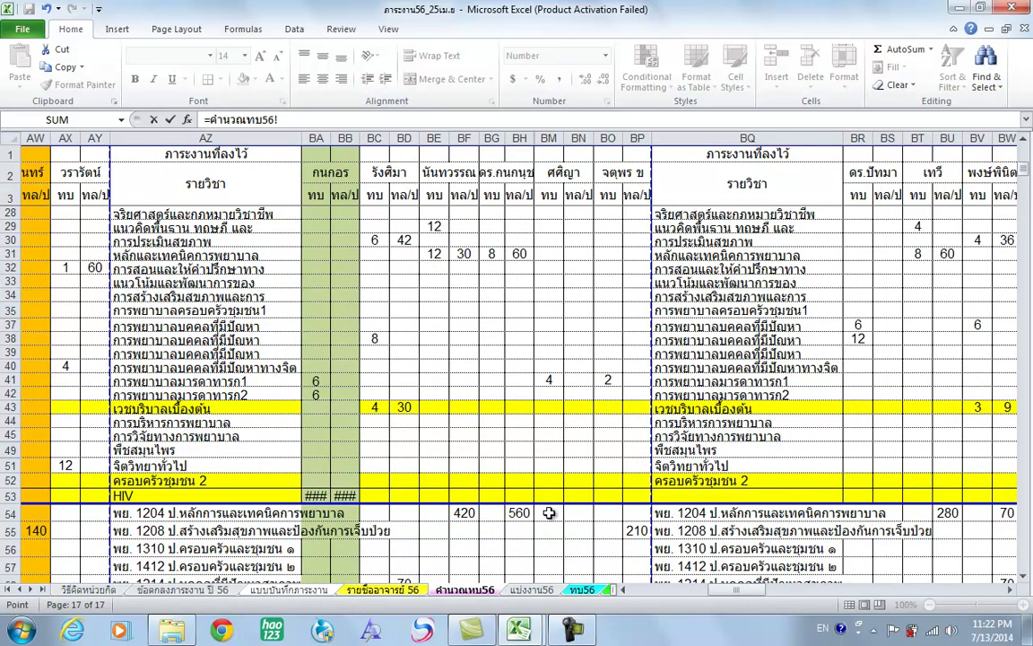
click(553, 513)
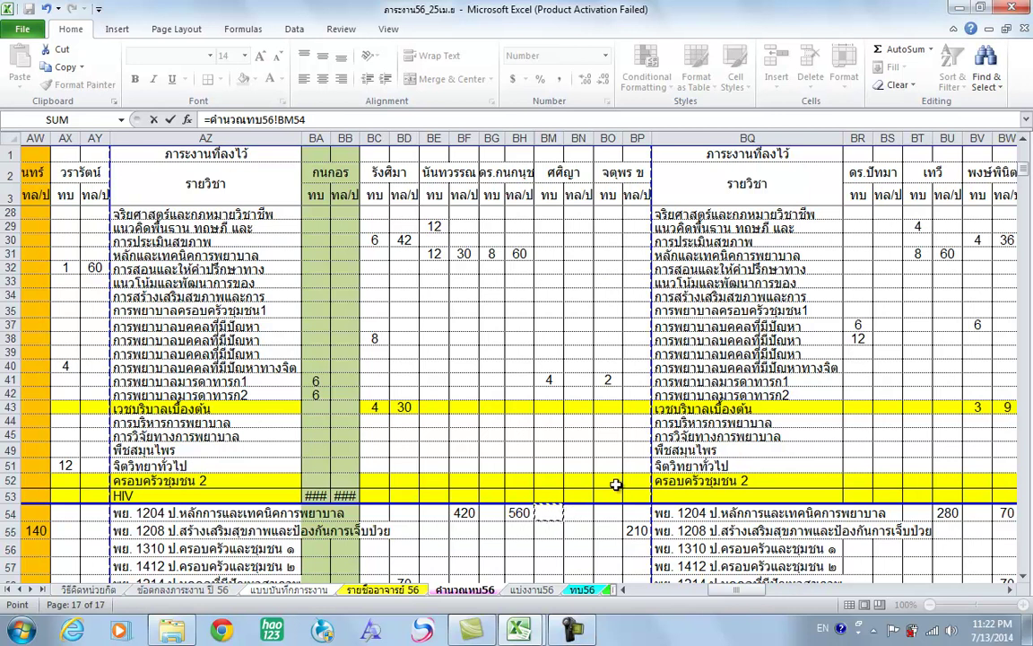
key(Return)
Step: Fill the AU69 link formula across to AV69 and down through row 78 for courses 50 to 59
click(636, 353)
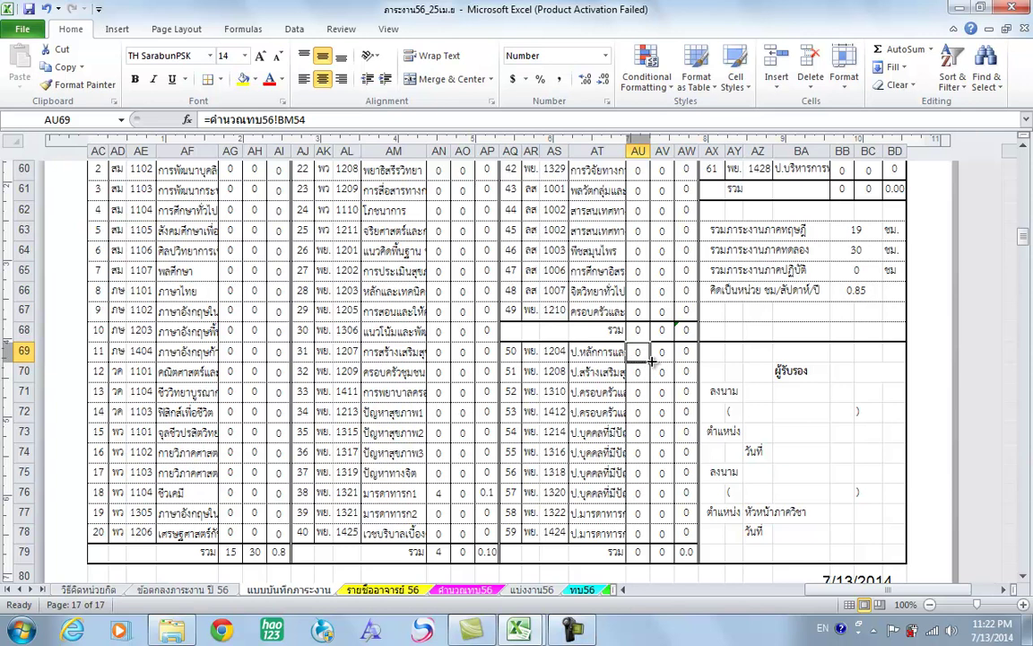
drag(651, 359, 671, 352)
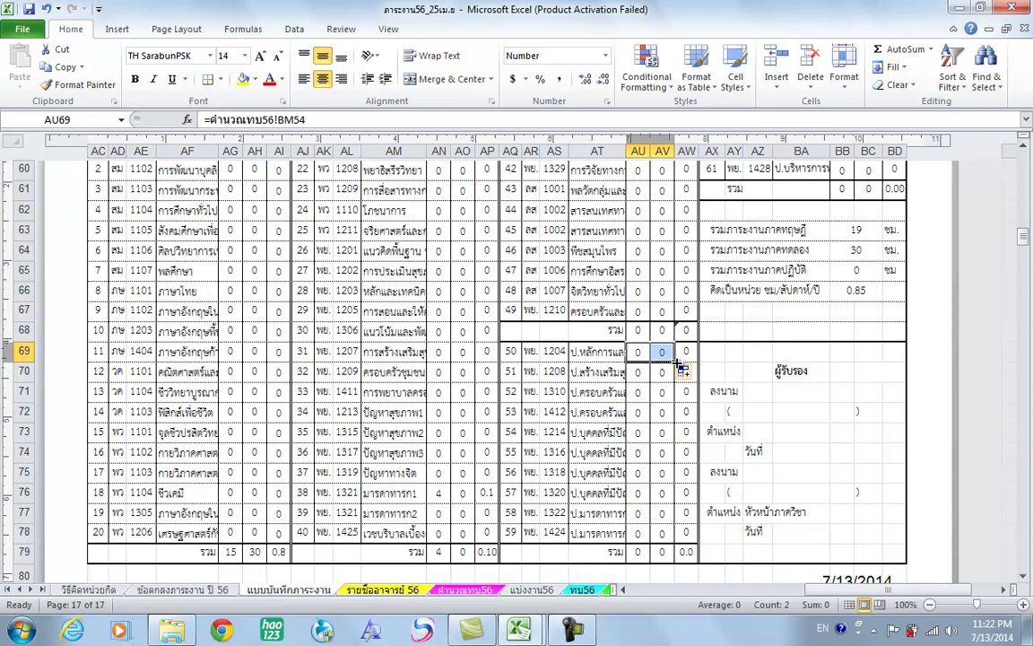
drag(672, 360, 674, 532)
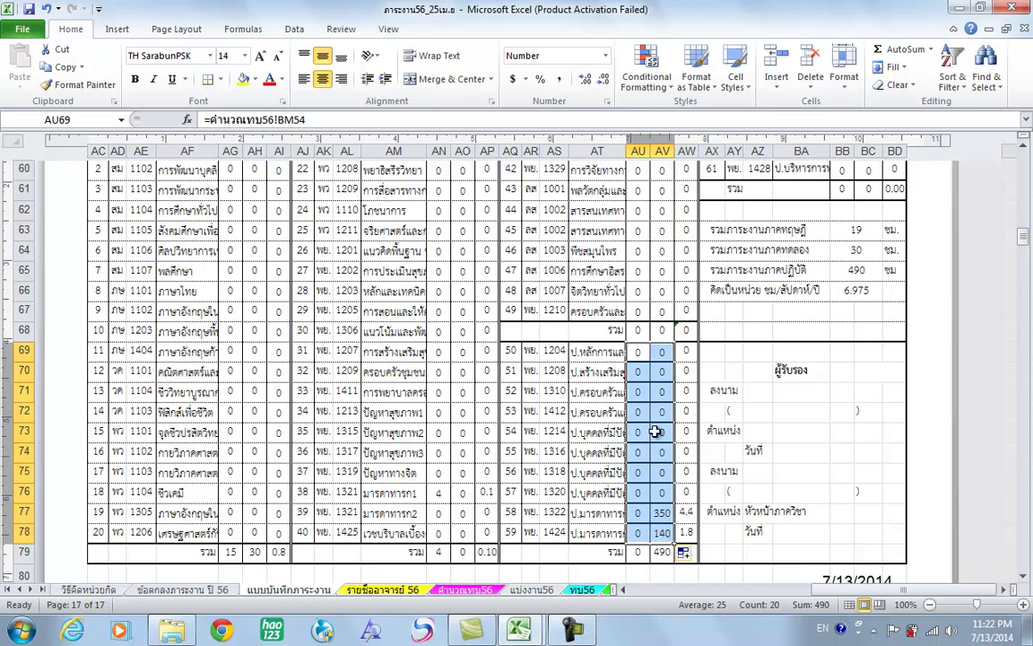
Step: Apply a dotted inner horizontal border between the rows of the practicum hours cells AU69:AV78
click(220, 80)
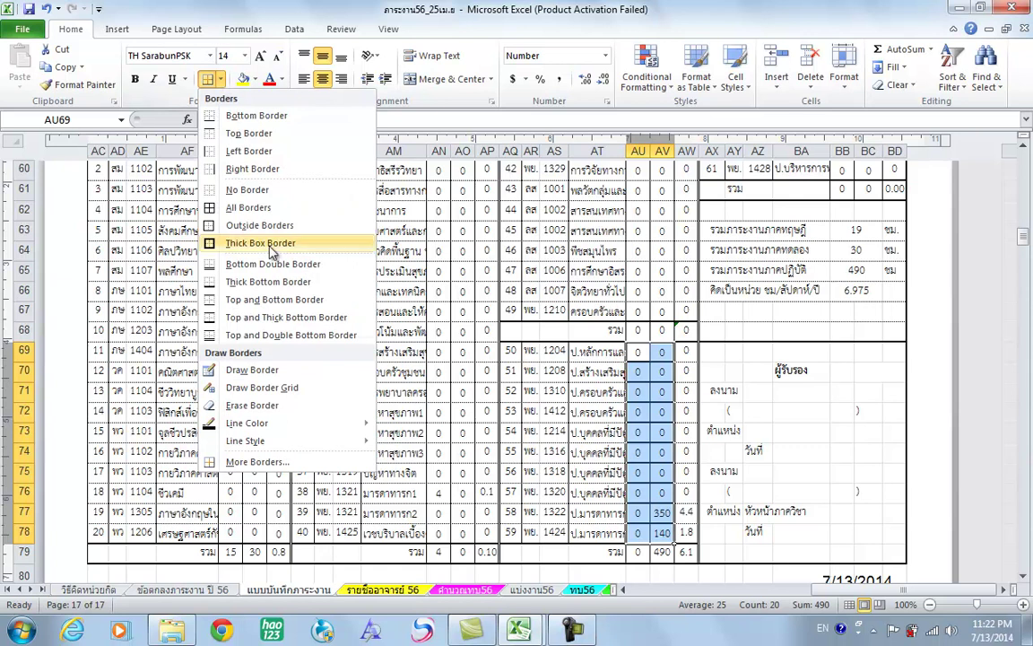
click(255, 462)
click(589, 231)
click(795, 305)
click(851, 478)
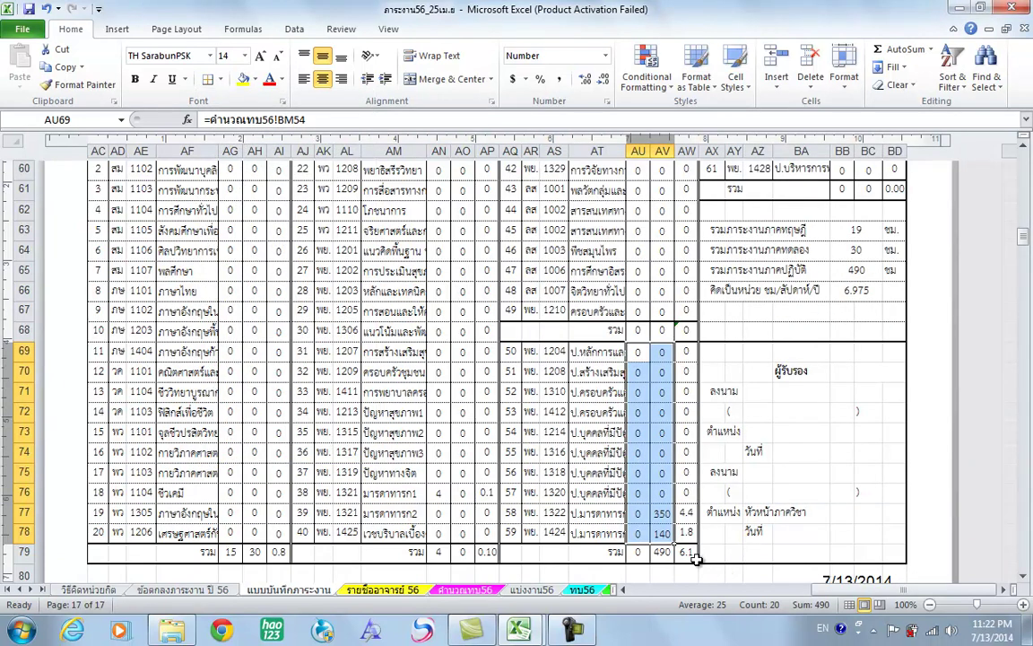
Step: Link the ทบ hours of course 60 (พย. 1426) in BB59 to cell BM64 on the คำนวณทบ56 sheet
scroll(784, 461, up, 2)
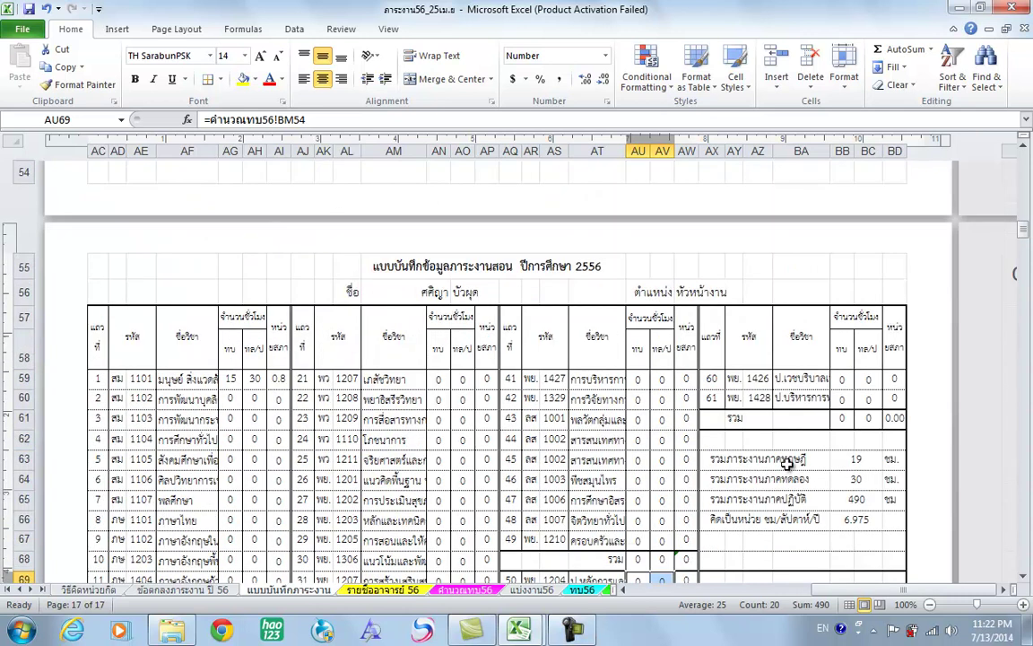
click(844, 384)
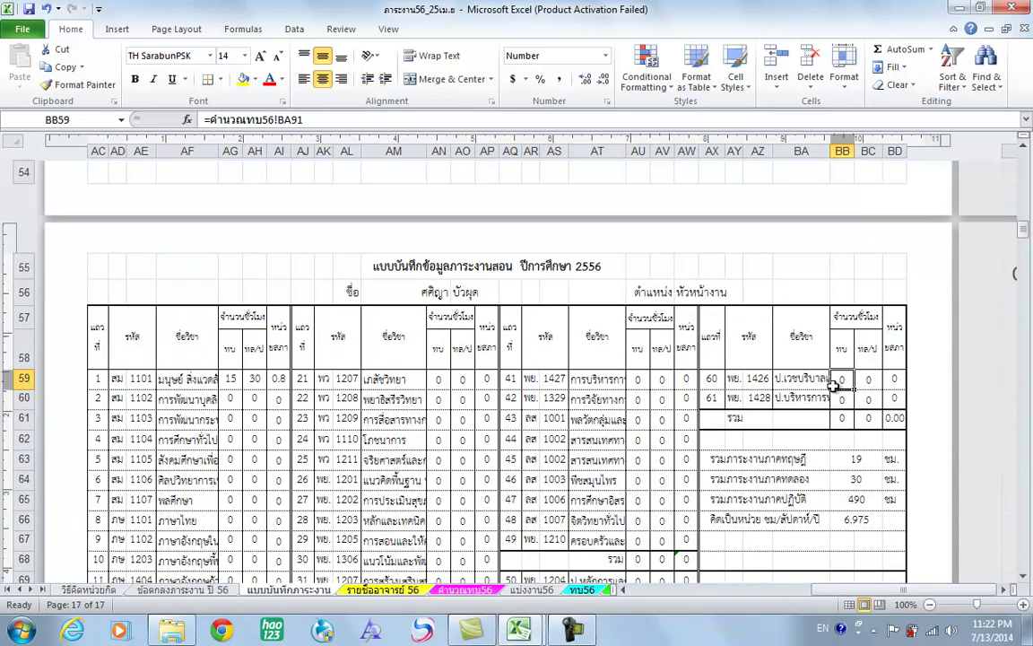
text(=)
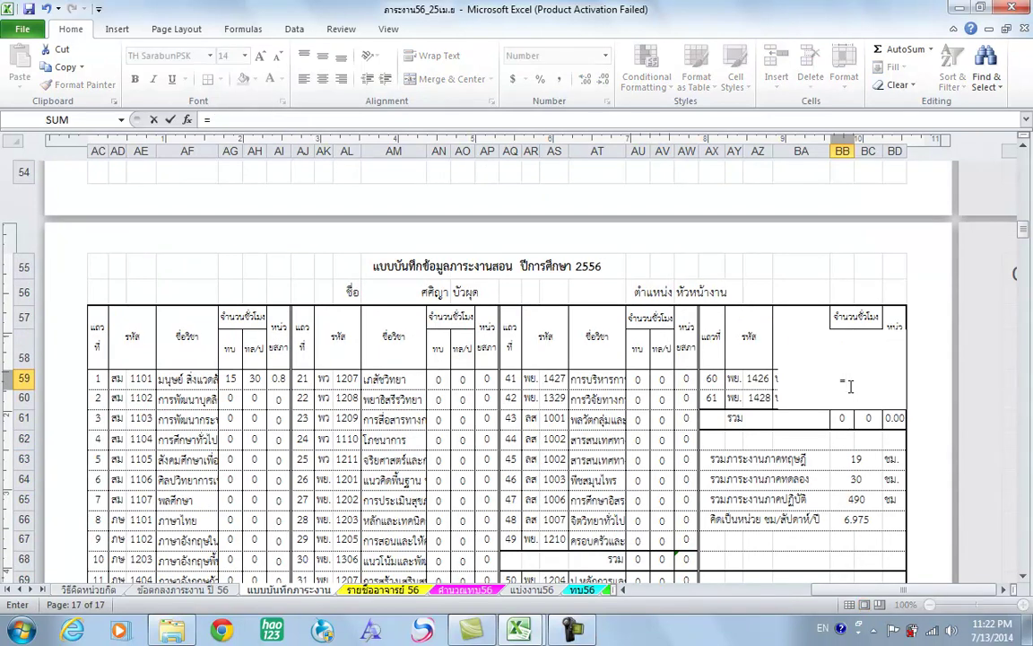
click(460, 592)
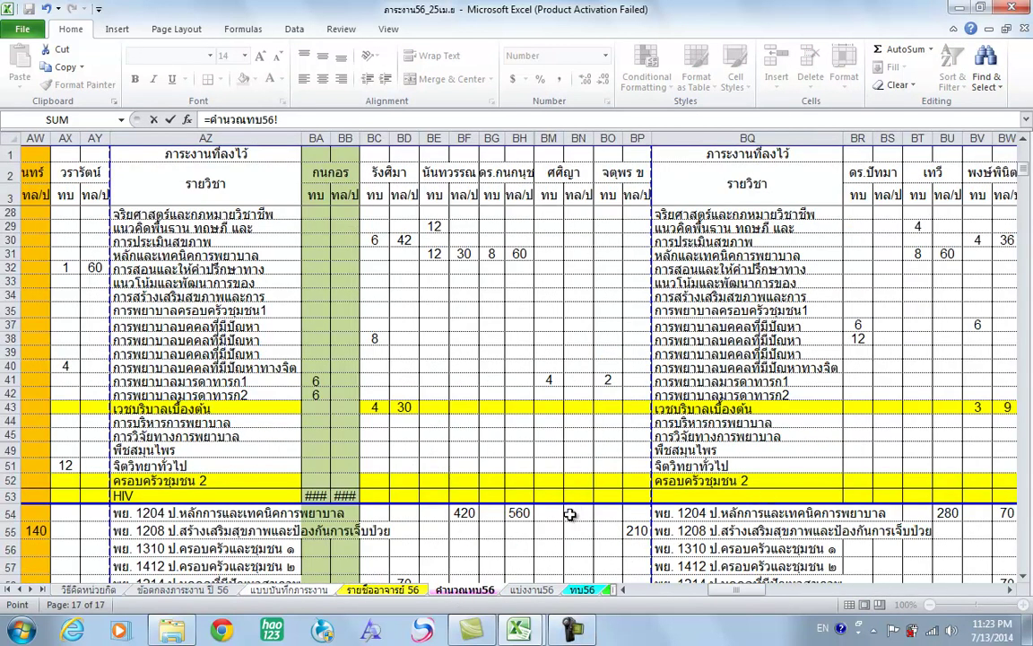
scroll(570, 517, down, 5)
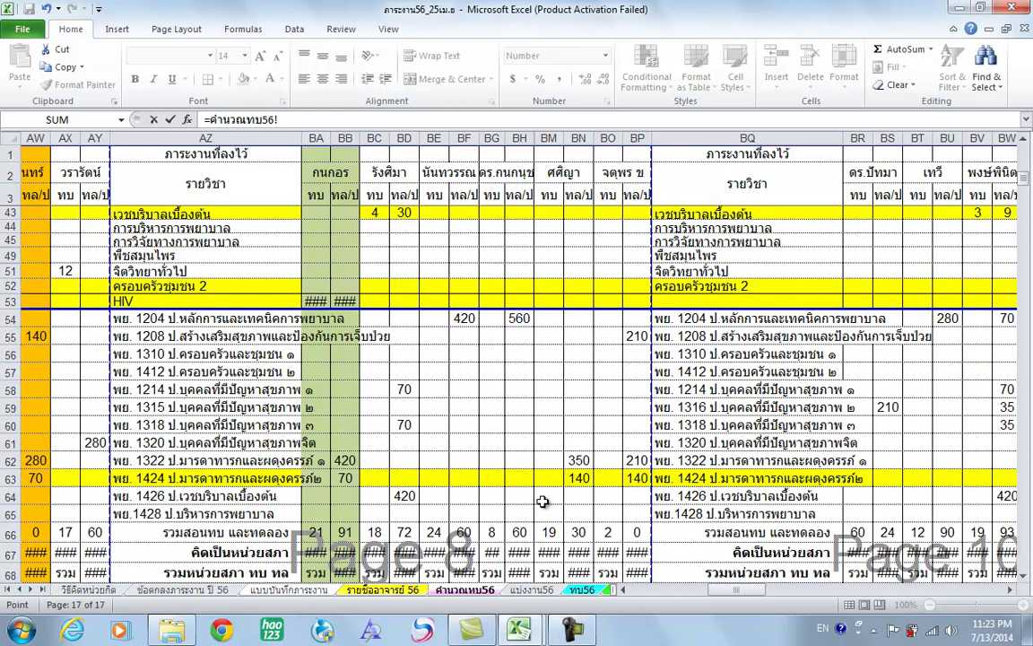
click(489, 445)
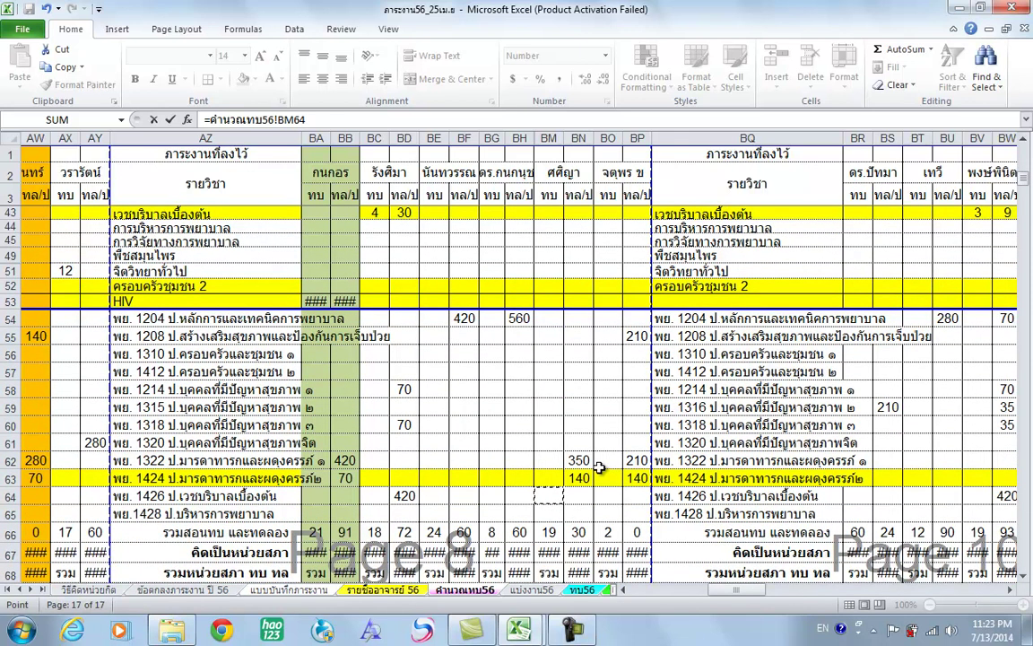
key(Return)
Step: Fill the BB59 link formula across to BC59 and down to row 60 for courses 60 and 61
click(848, 380)
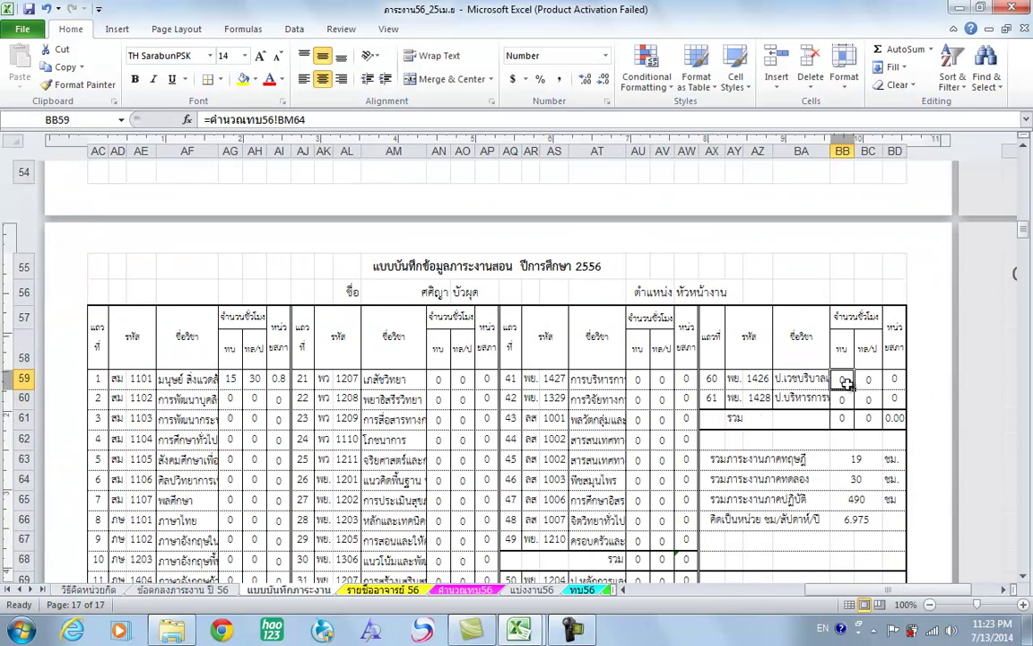
drag(857, 392, 883, 409)
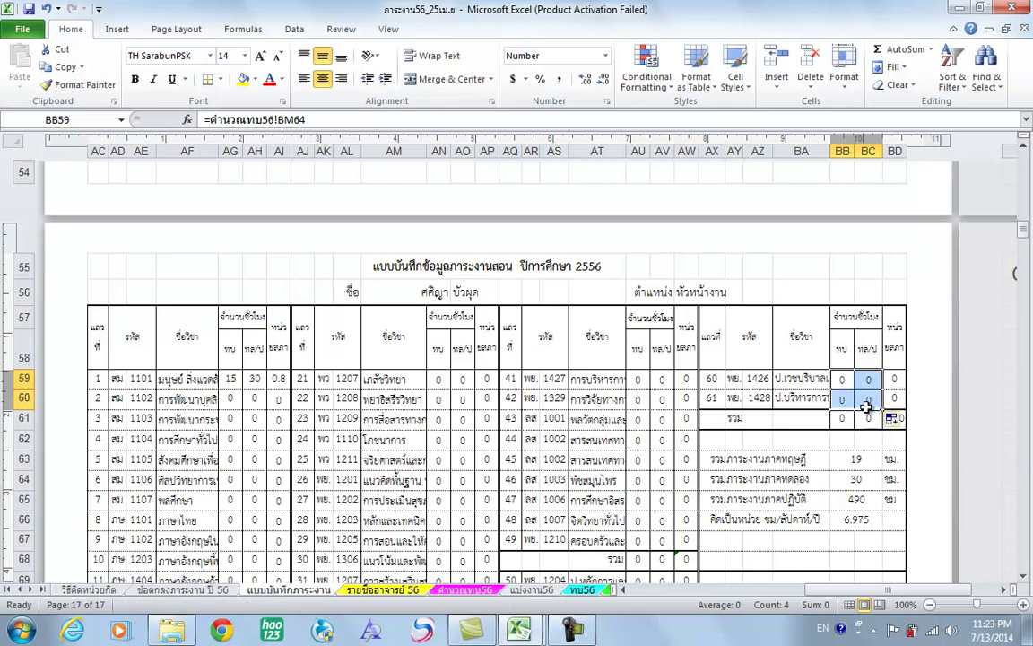
Step: Apply a dotted inner horizontal border between the rows of the hours cells BB59:BC60
click(219, 79)
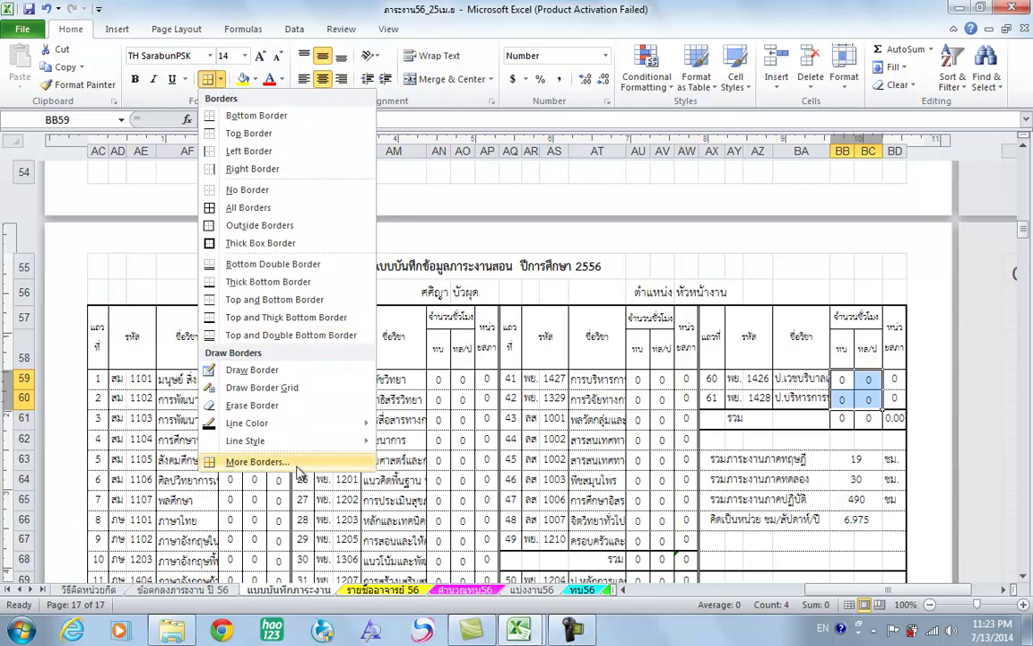
click(257, 461)
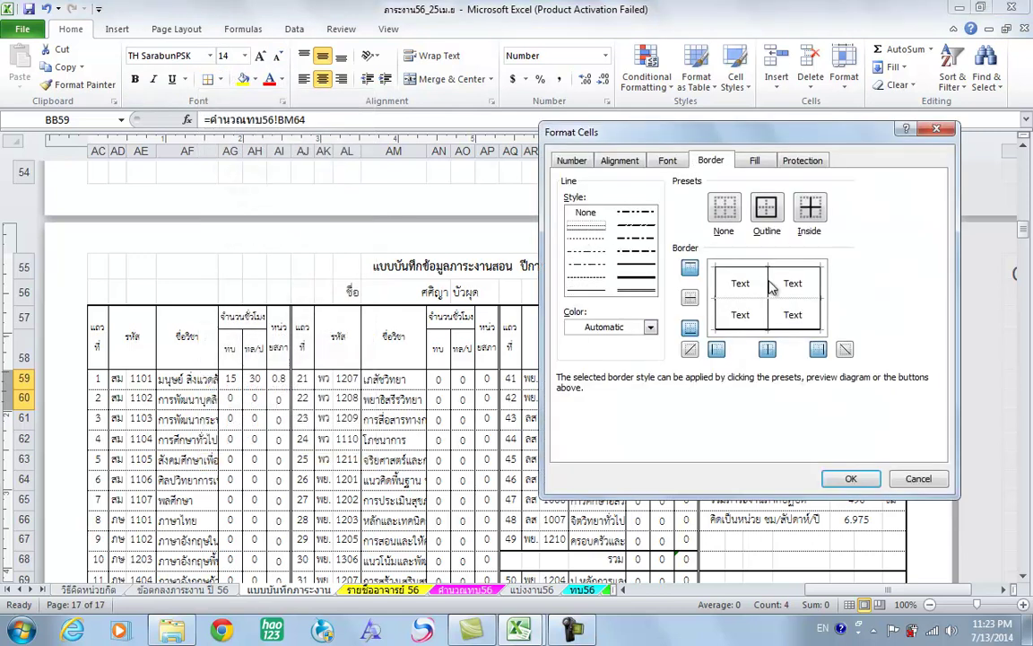
click(797, 302)
click(852, 479)
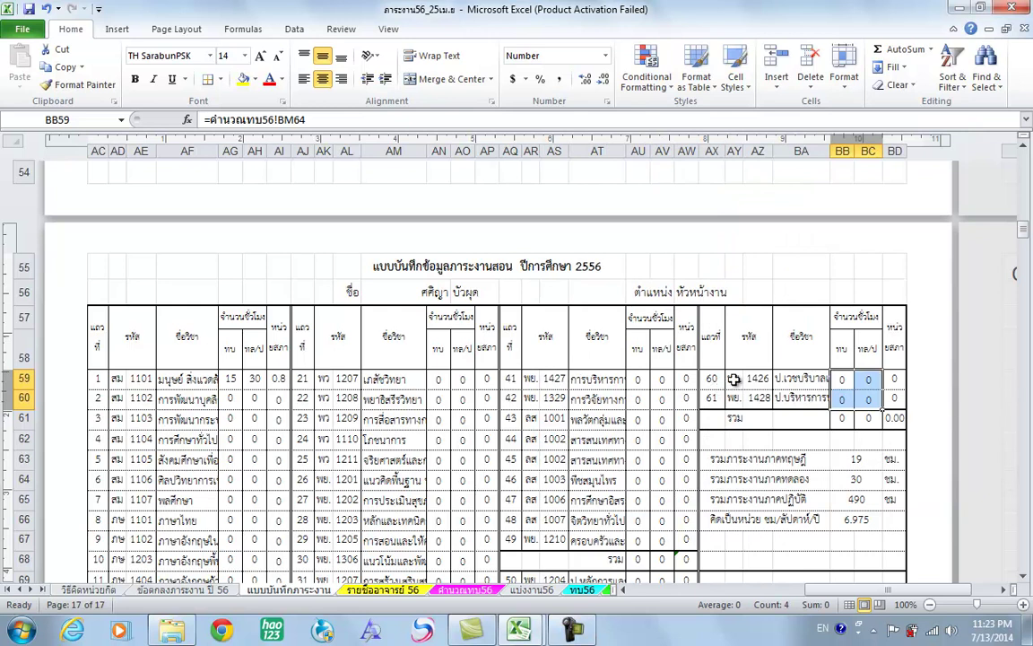
Step: Shade the lecturer's hours columns BM:BN on the คำนวณทบ56 sheet with the same light olive green as columns BA:BB
scroll(669, 345, down, 1)
scroll(642, 334, up, 1)
scroll(858, 453, down, 1)
scroll(858, 453, down, 1)
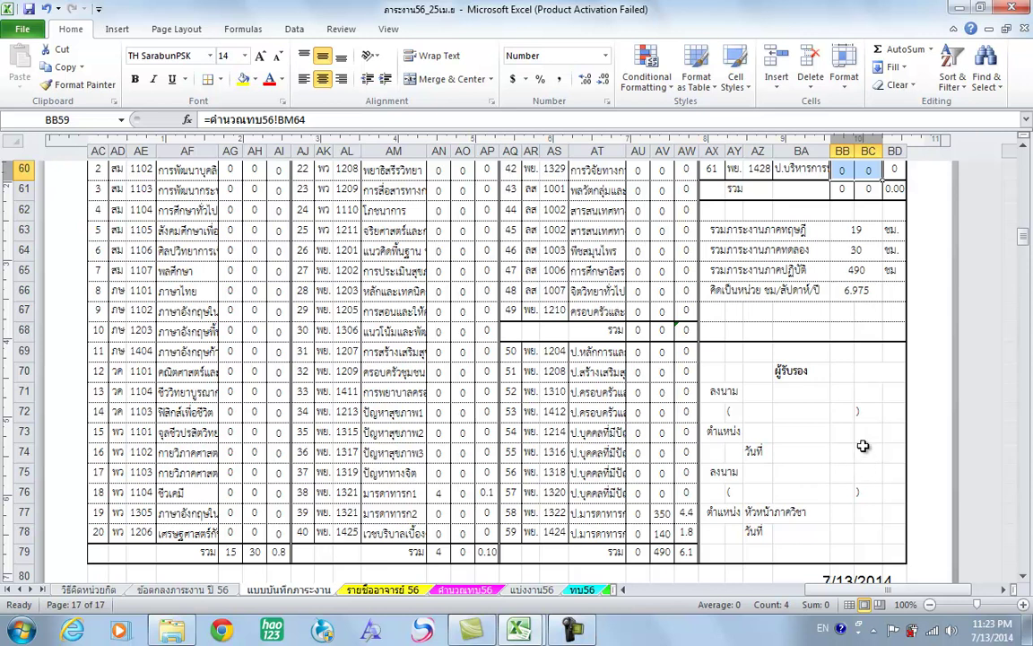
scroll(863, 446, up, 1)
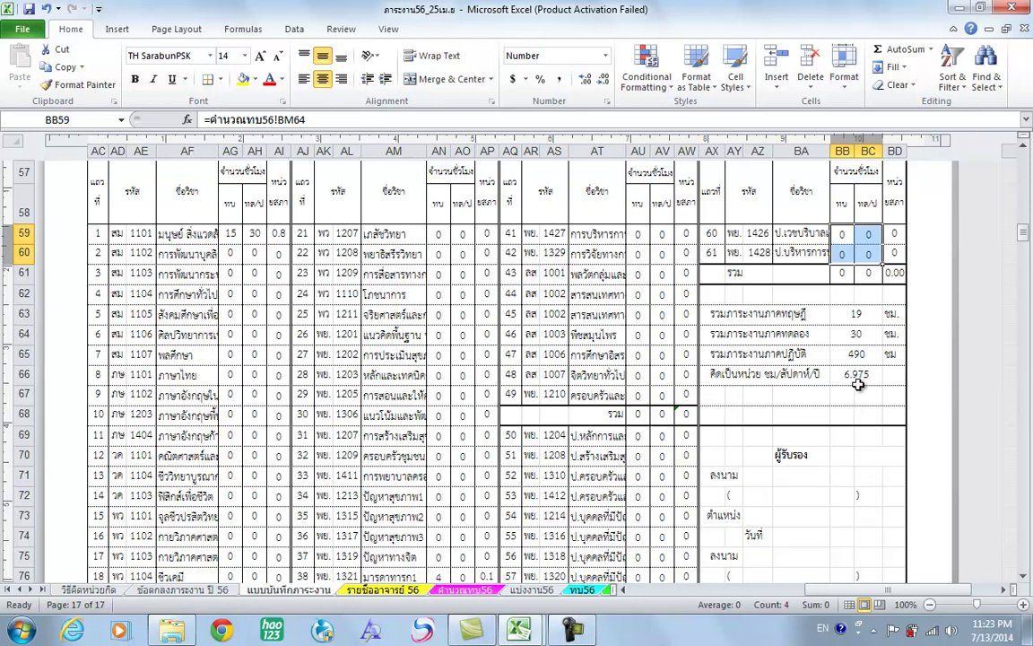
click(472, 592)
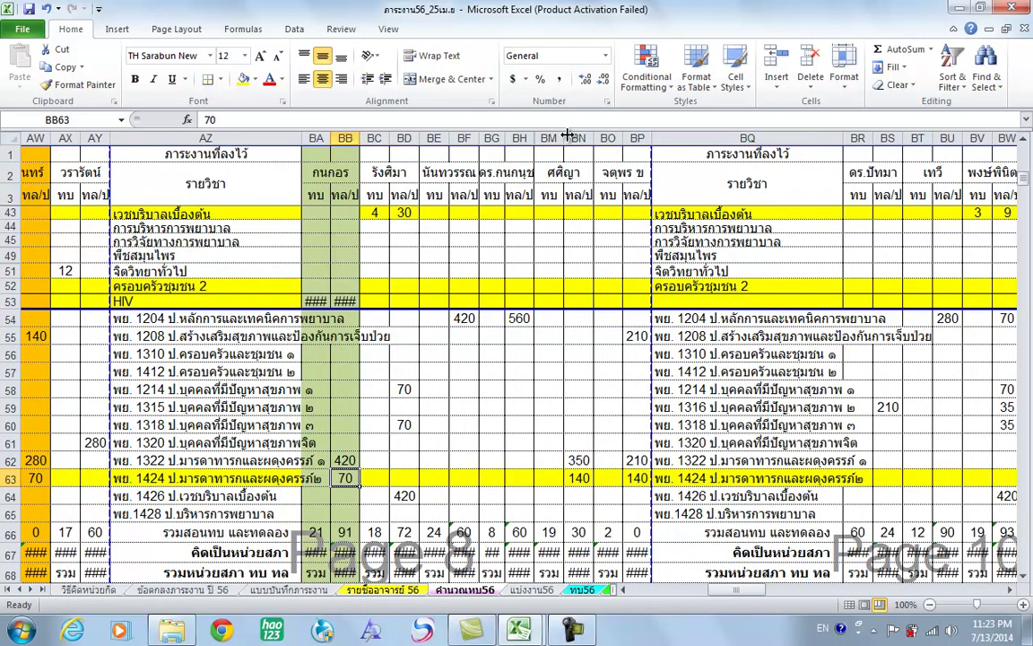
drag(549, 137, 567, 136)
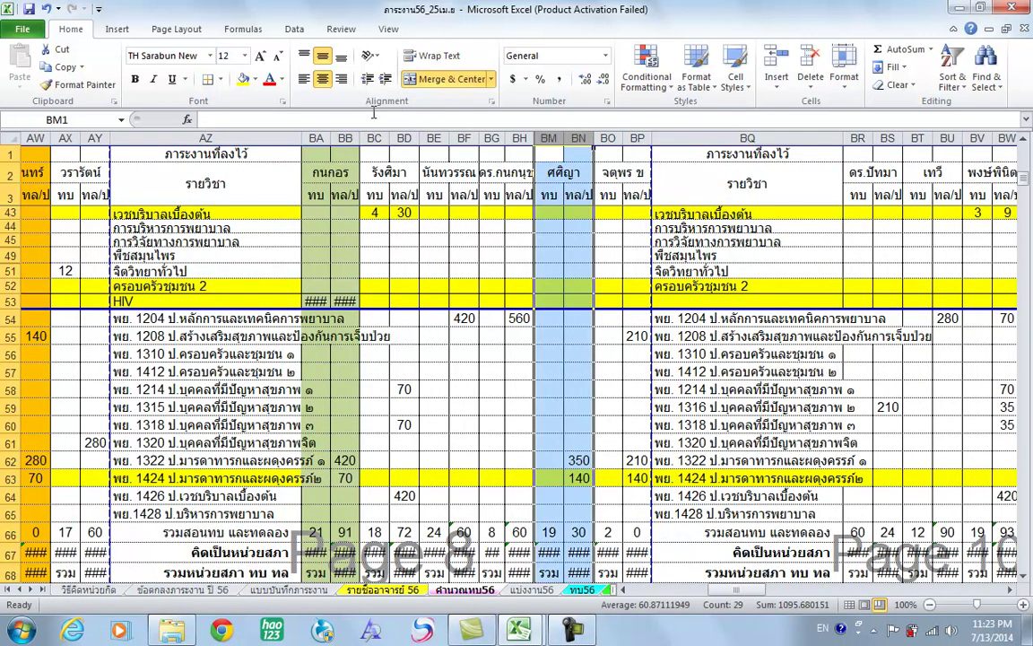
click(254, 80)
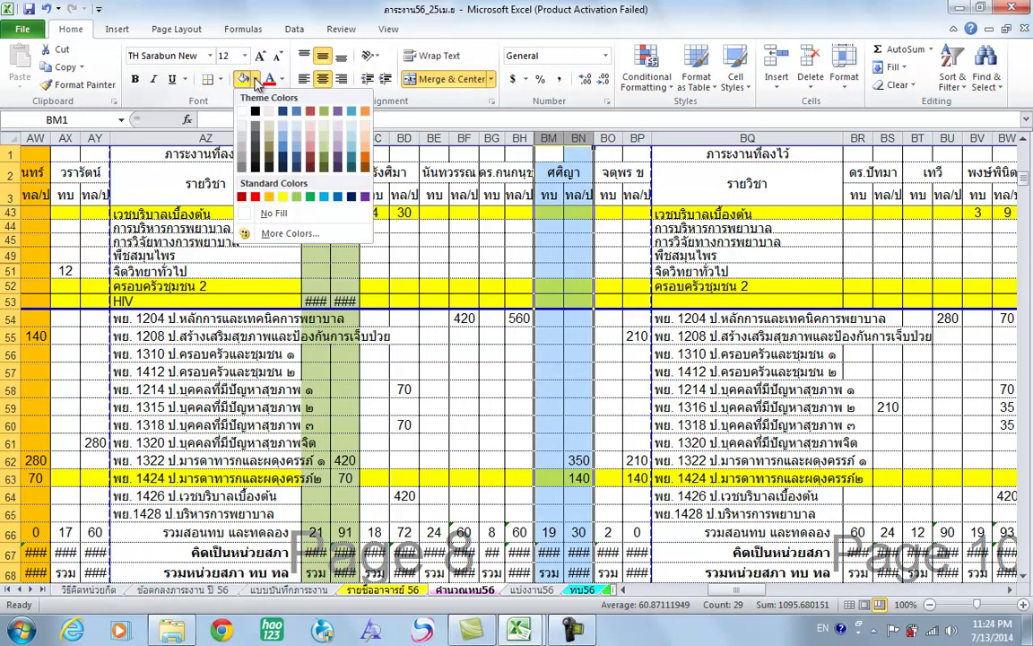
click(325, 146)
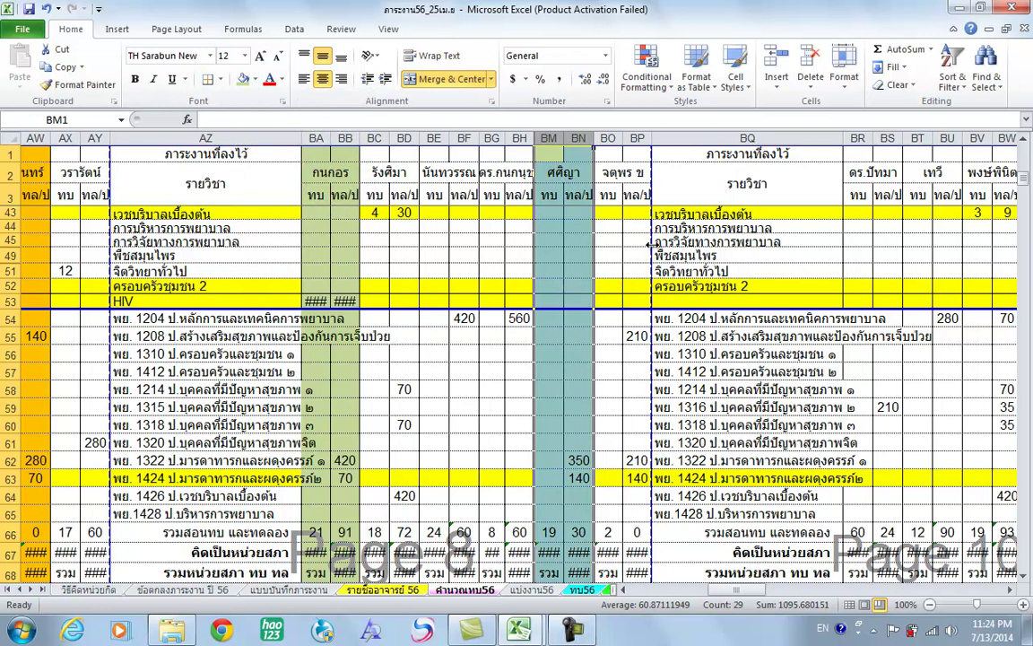
click(520, 240)
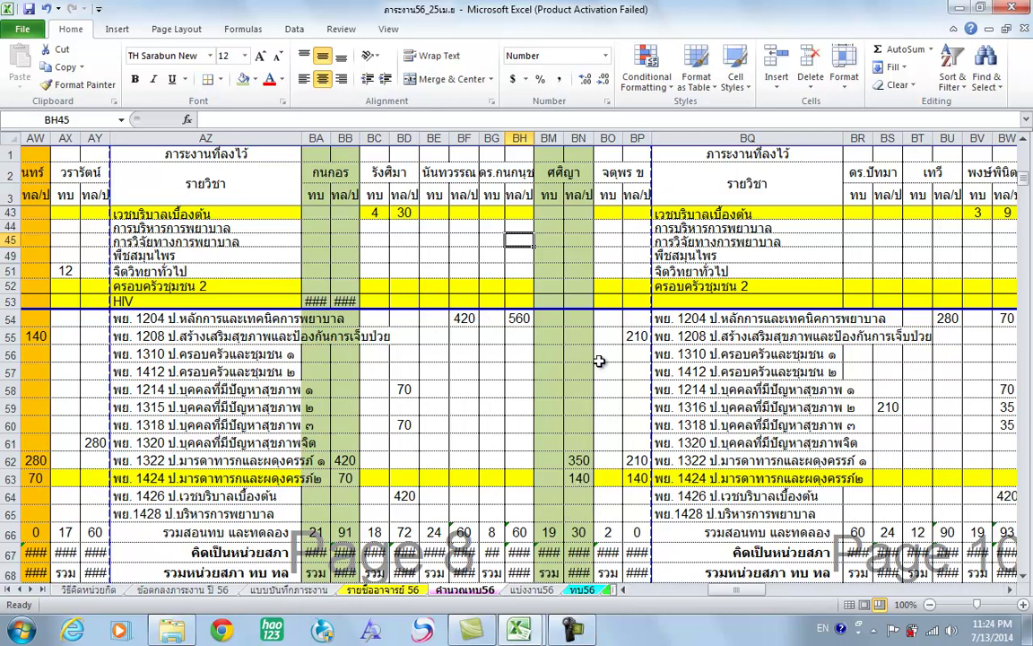
Step: Examine the theory and practicum hours in the shaded columns BM:BN on the คำนวณทบ56 sheet, including the summary rows
scroll(579, 394, up, 2)
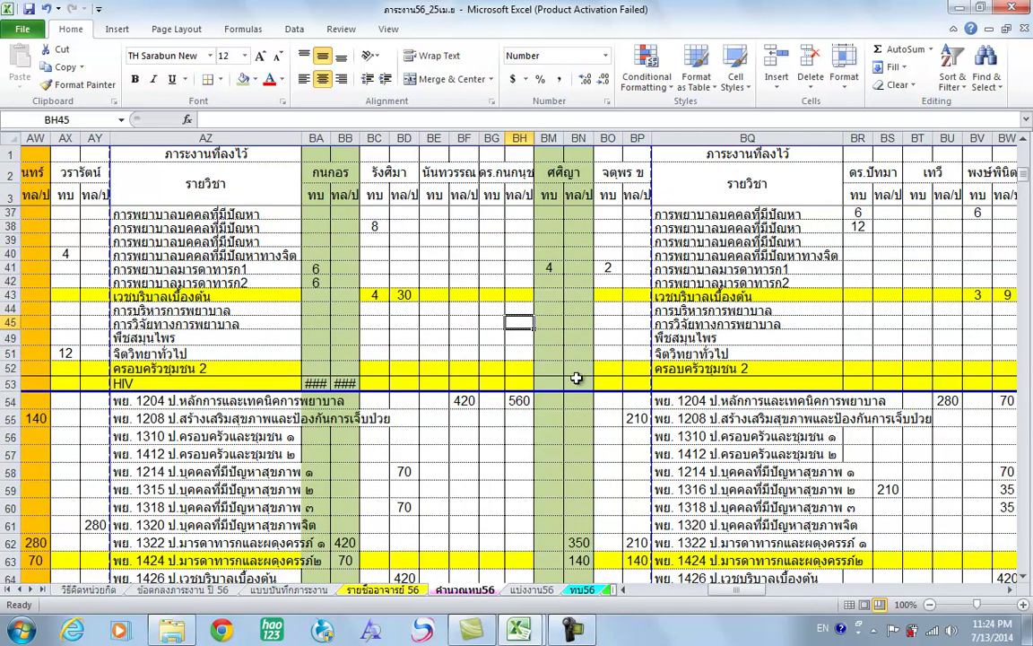
scroll(573, 380, up, 2)
scroll(575, 399, down, 2)
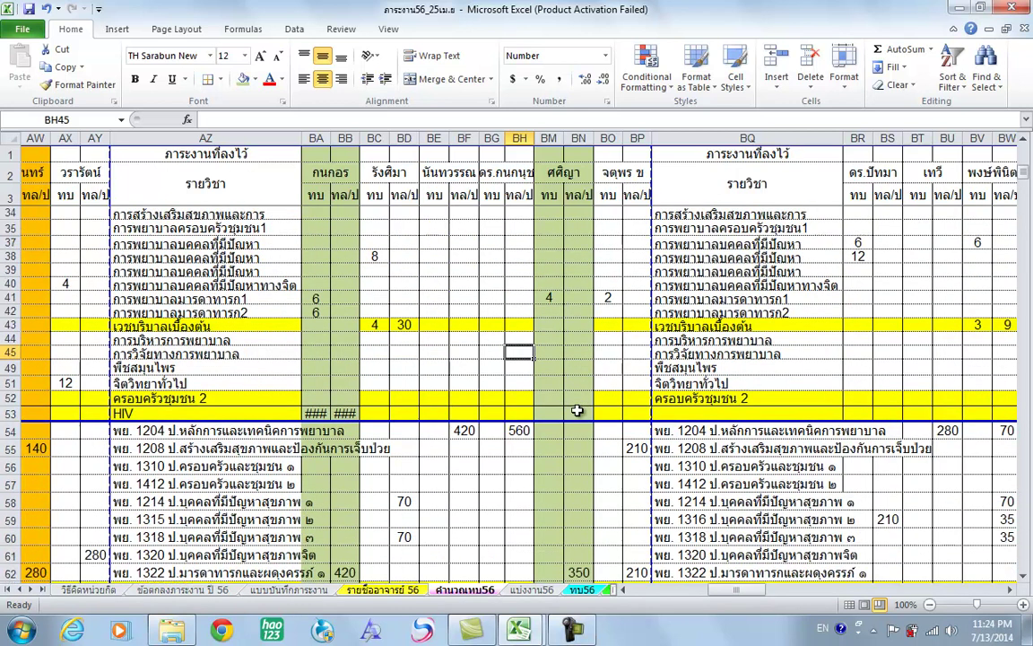
scroll(577, 414, down, 2)
scroll(575, 414, down, 1)
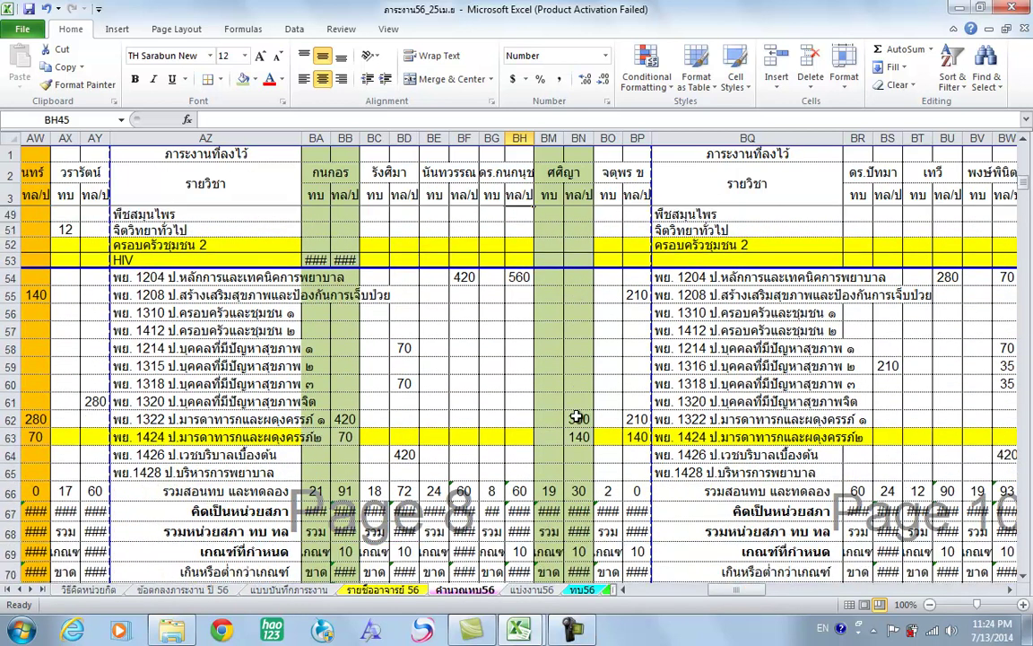
scroll(555, 335, up, 2)
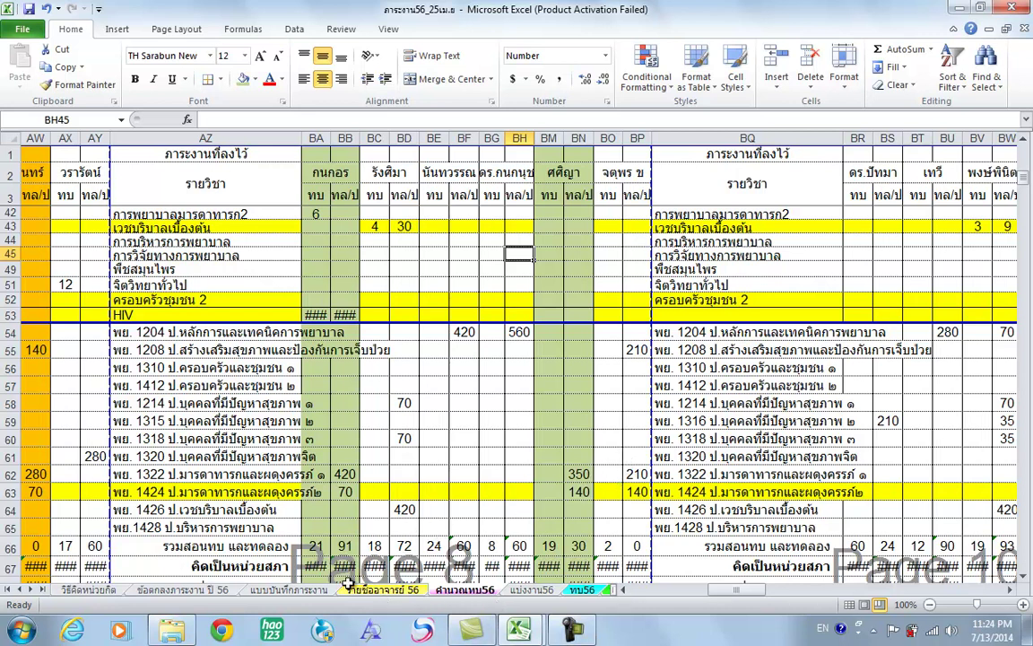
Step: Copy the whole completed workload form AC55:BD81 on the แบบบันทึกภาระงาน sheet
click(298, 592)
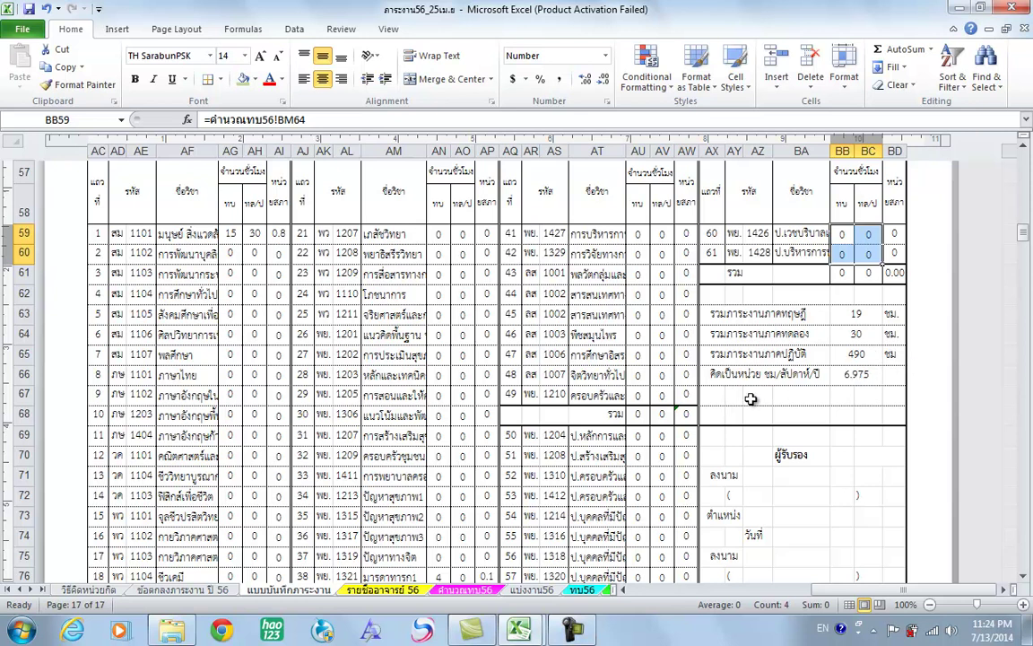
scroll(699, 394, up, 2)
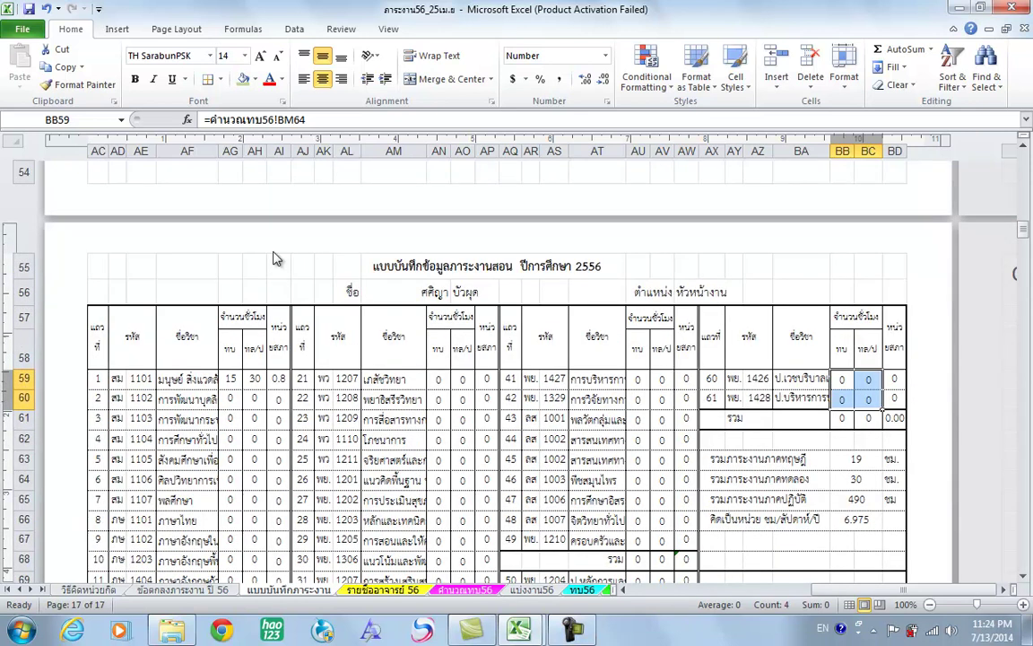
drag(92, 266, 890, 429)
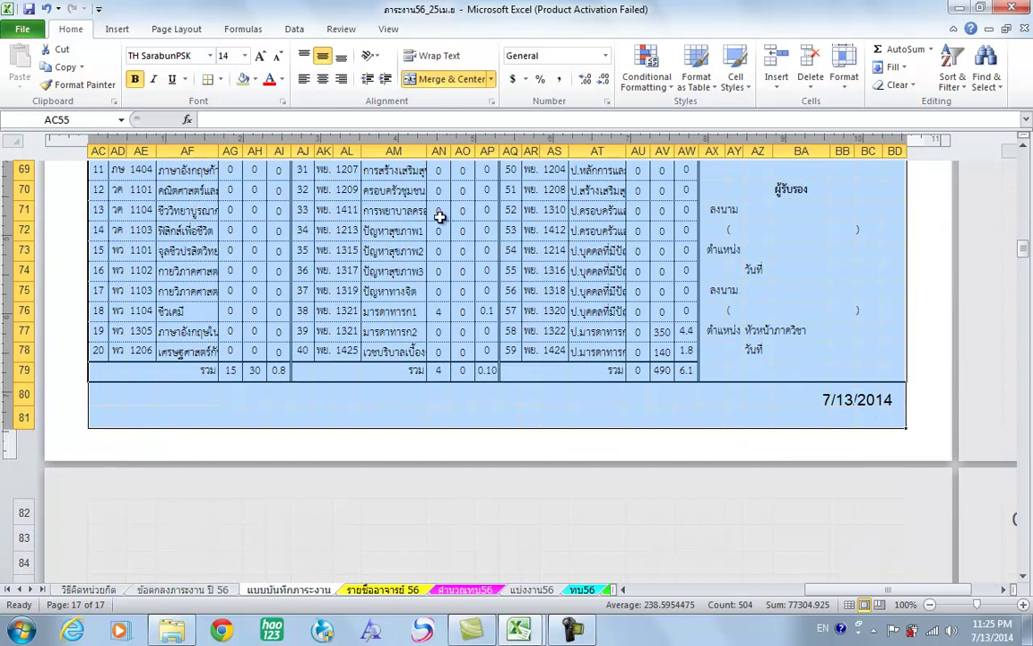
right_click(441, 219)
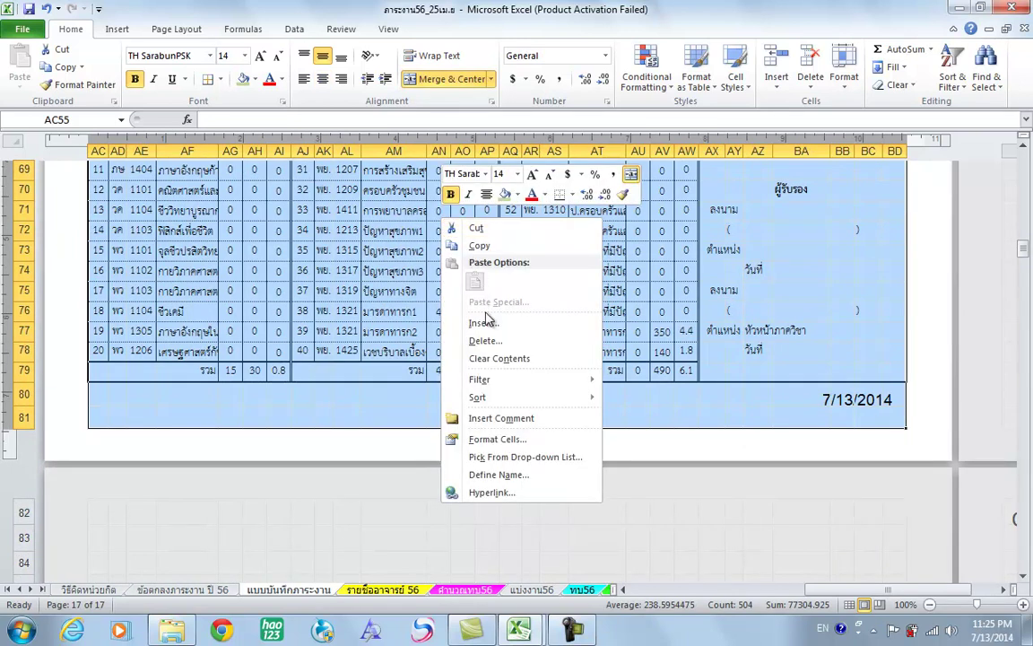
click(479, 246)
Step: Paste only the column widths of the copied form onto the blank page starting at AC82
scroll(439, 334, up, 5)
scroll(438, 334, down, 10)
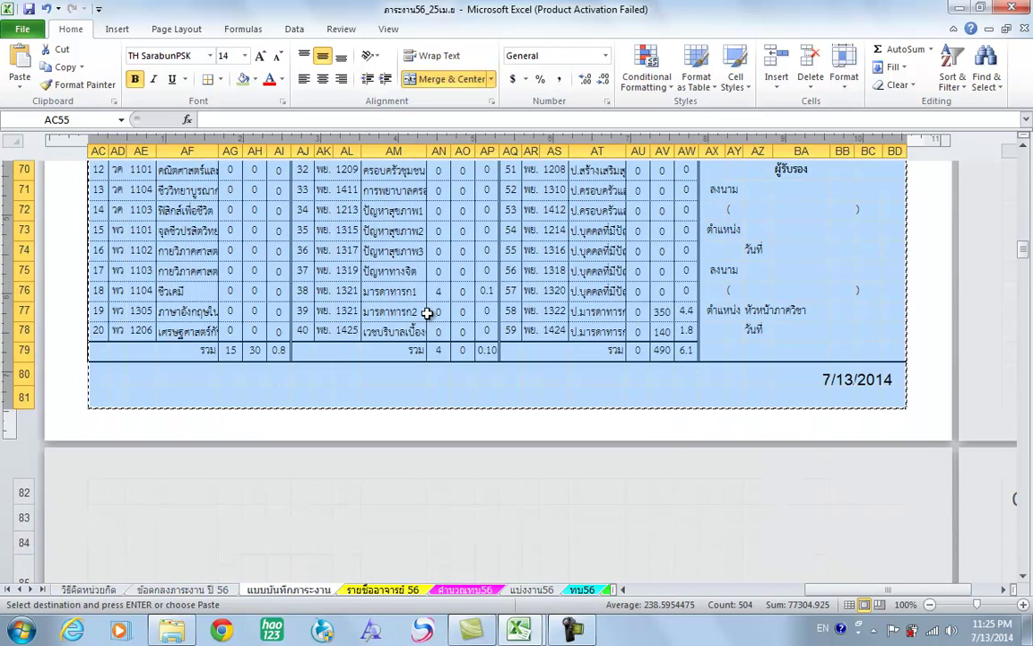
click(96, 312)
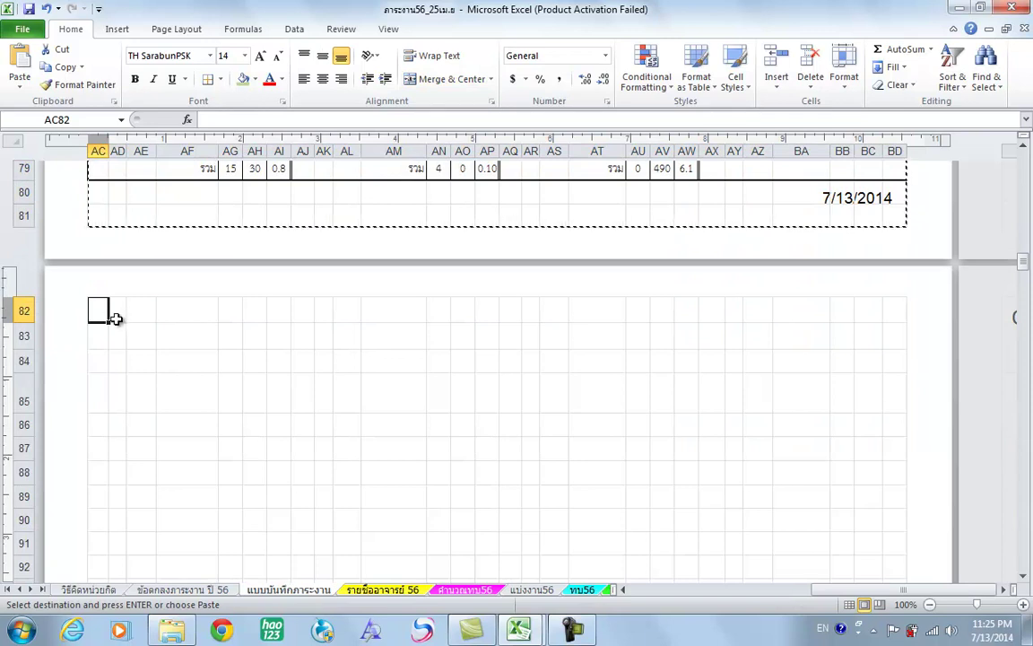
right_click(97, 310)
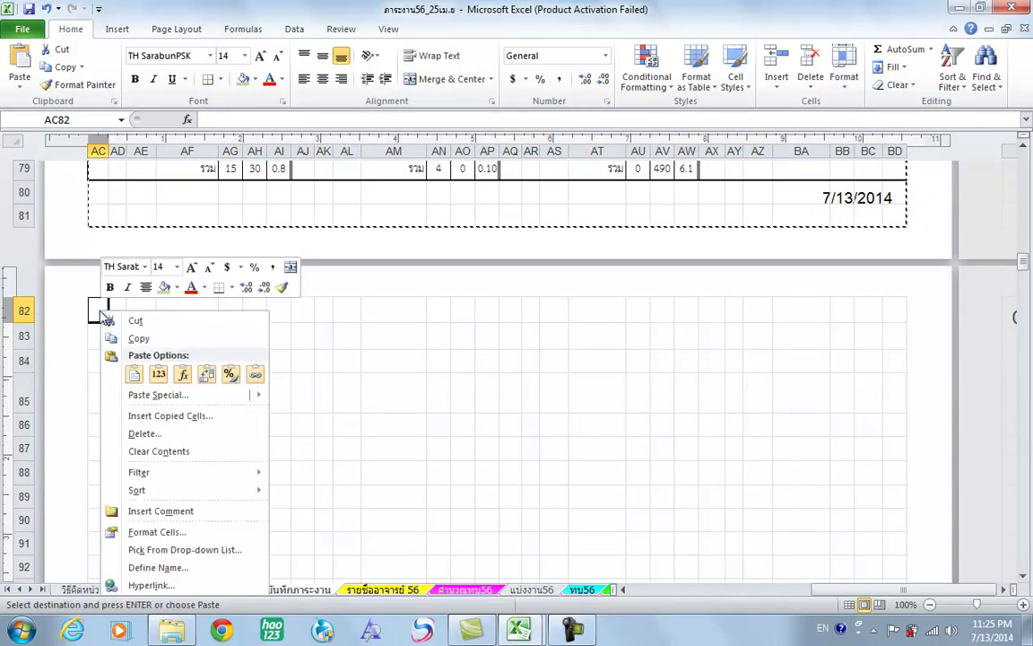
click(170, 395)
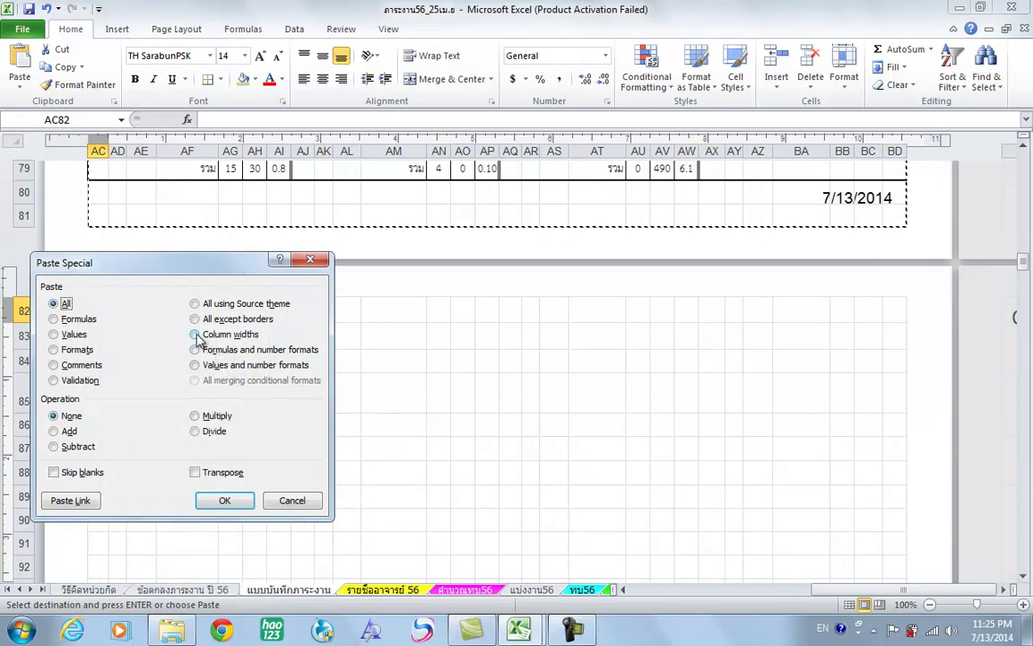
click(196, 335)
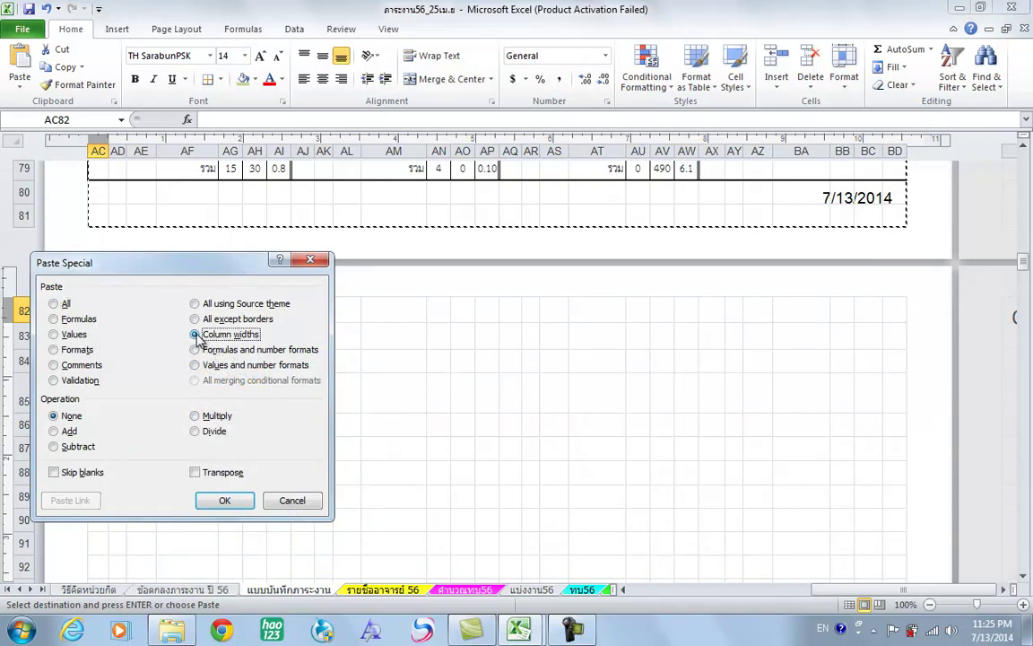
click(239, 507)
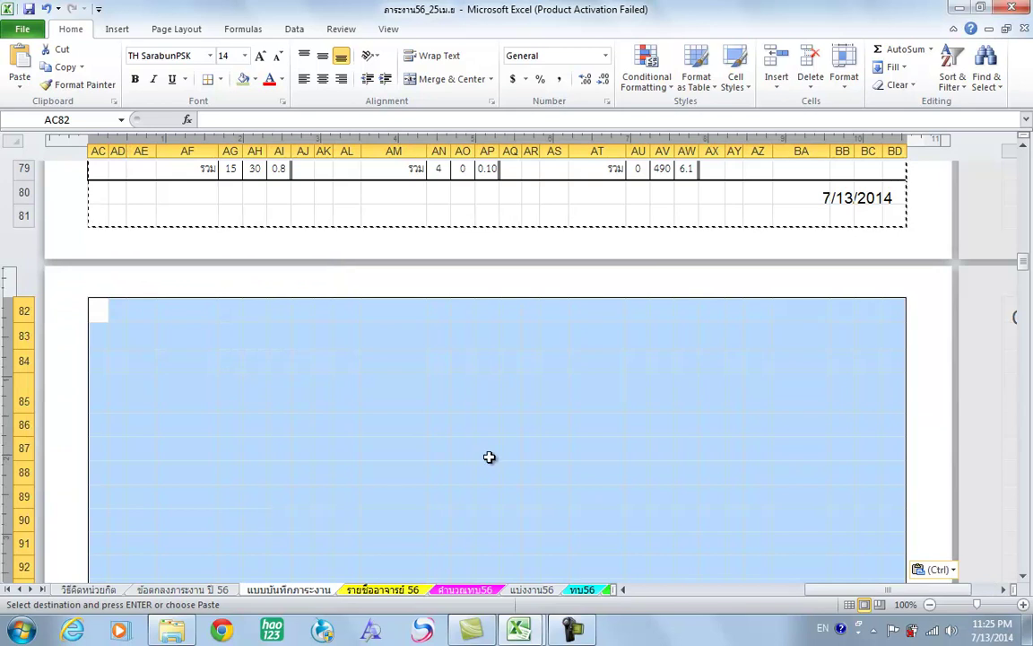
scroll(676, 400, down, 4)
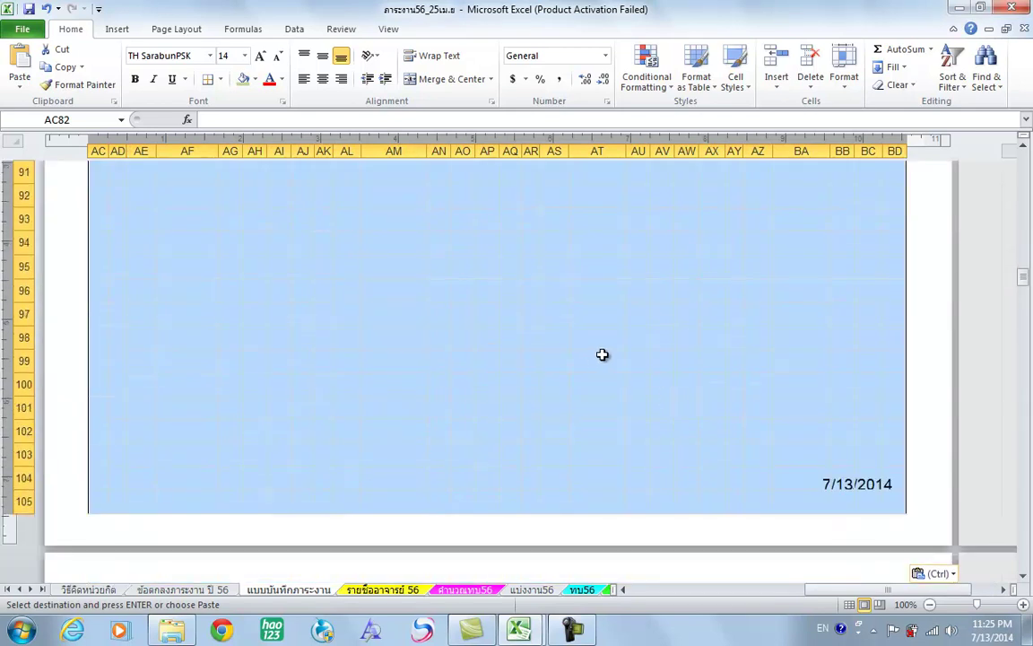
scroll(545, 298, up, 2)
scroll(317, 295, up, 2)
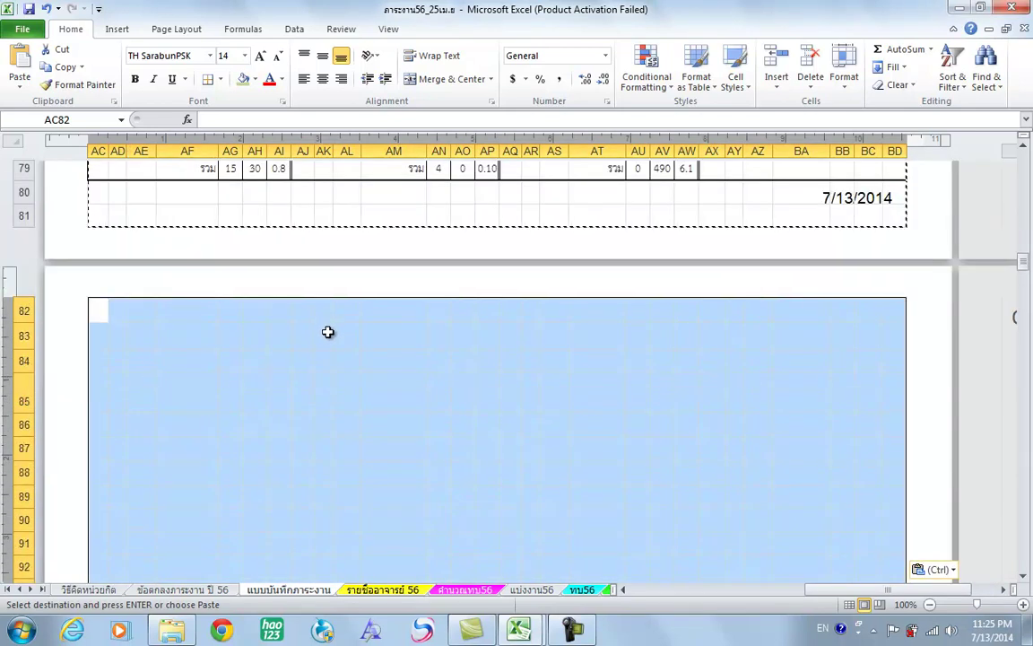
Step: Paste only the formats of the copied form into the block starting at AC82
right_click(310, 368)
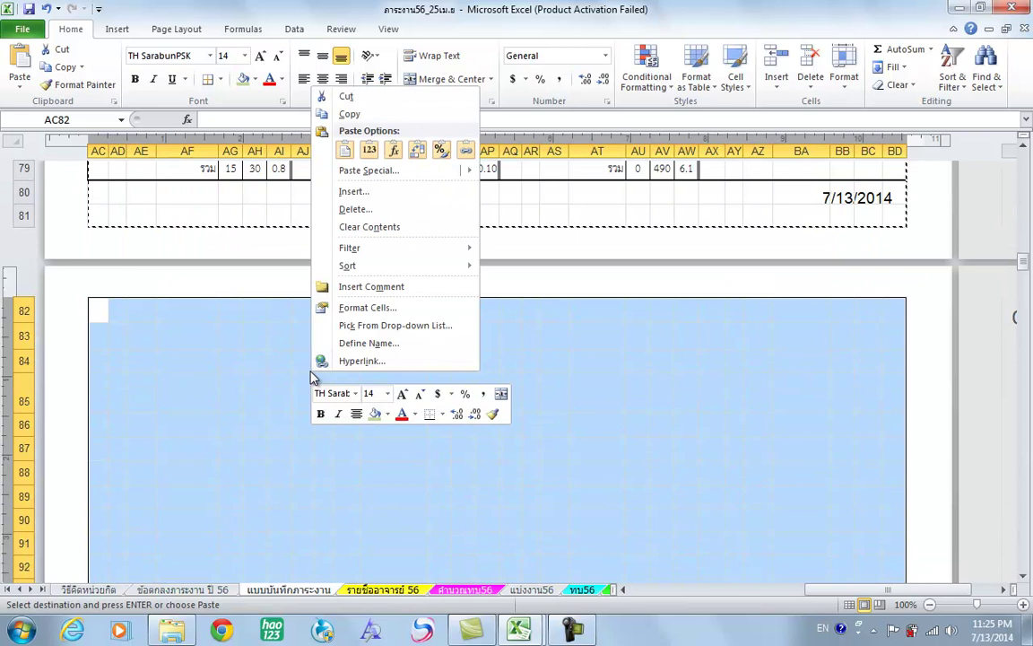
click(375, 173)
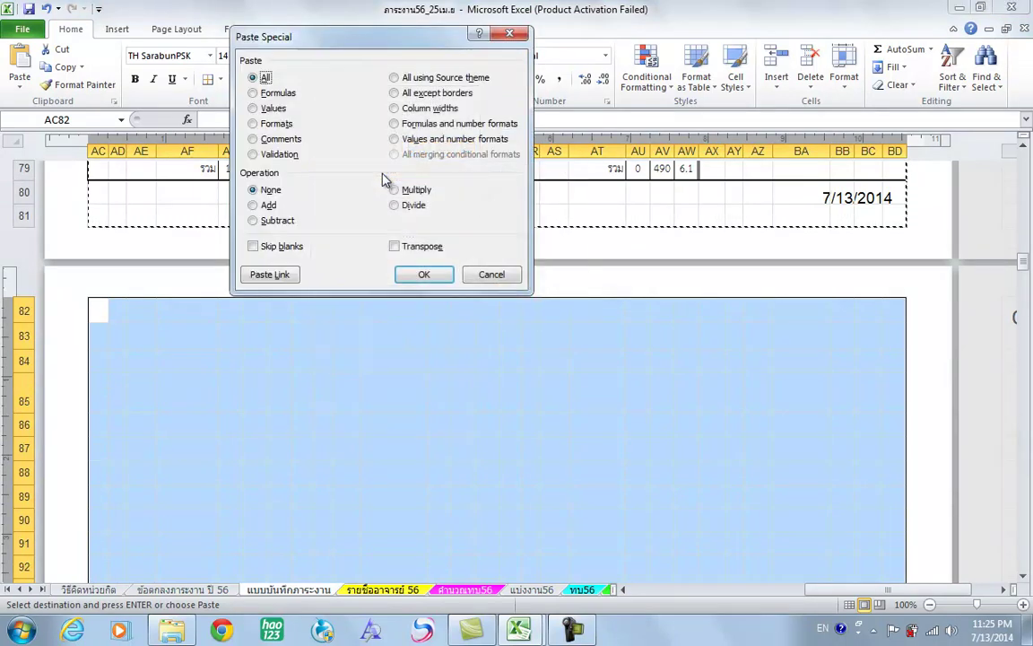
click(254, 124)
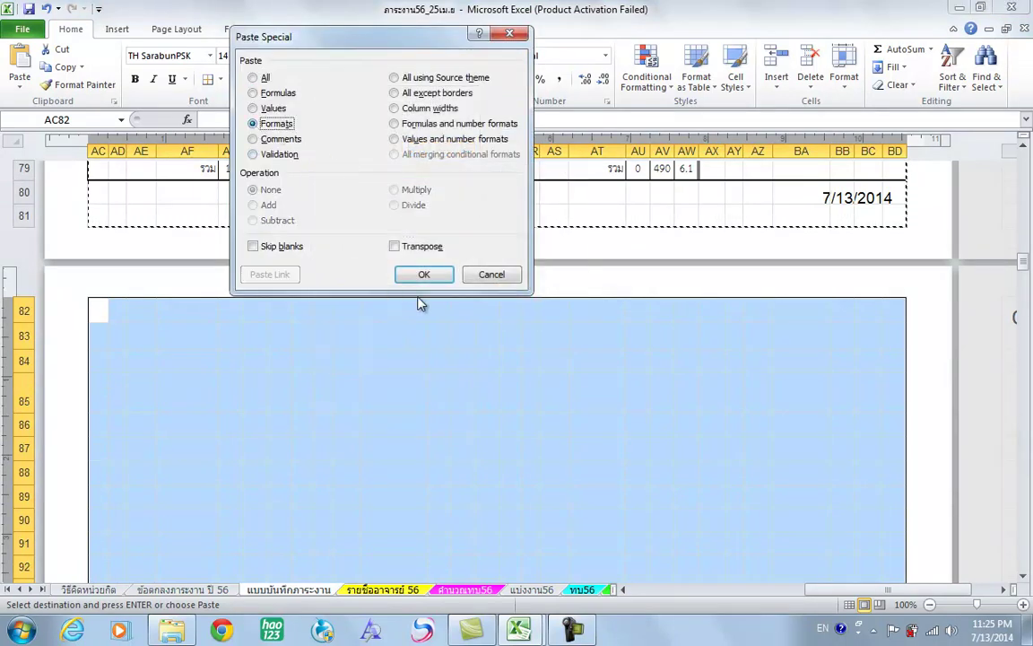
click(437, 278)
scroll(489, 401, down, 6)
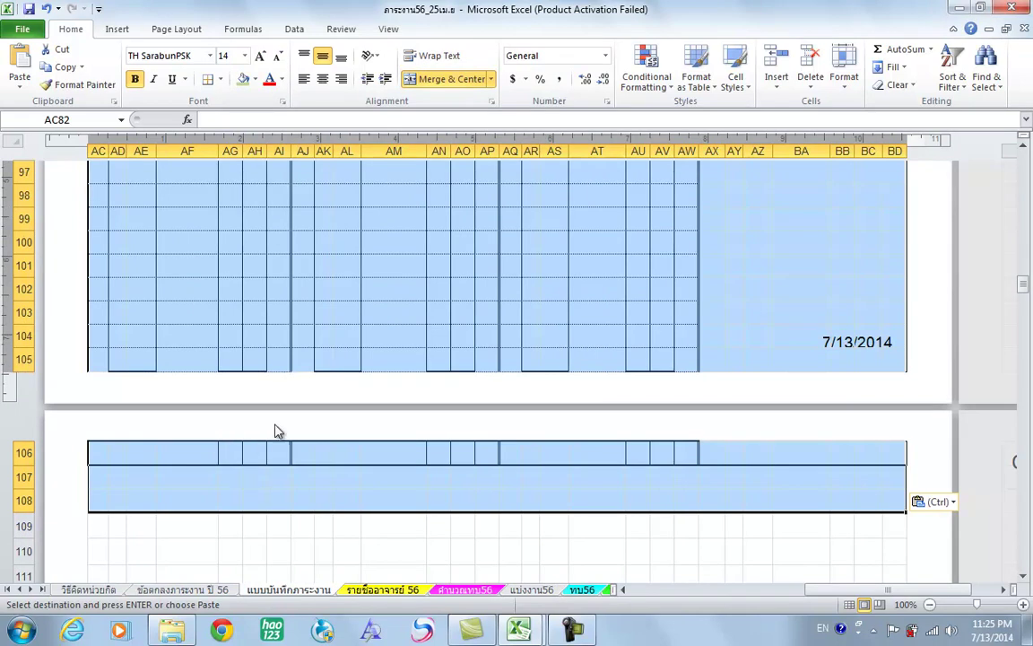
scroll(453, 358, up, 3)
scroll(452, 395, up, 3)
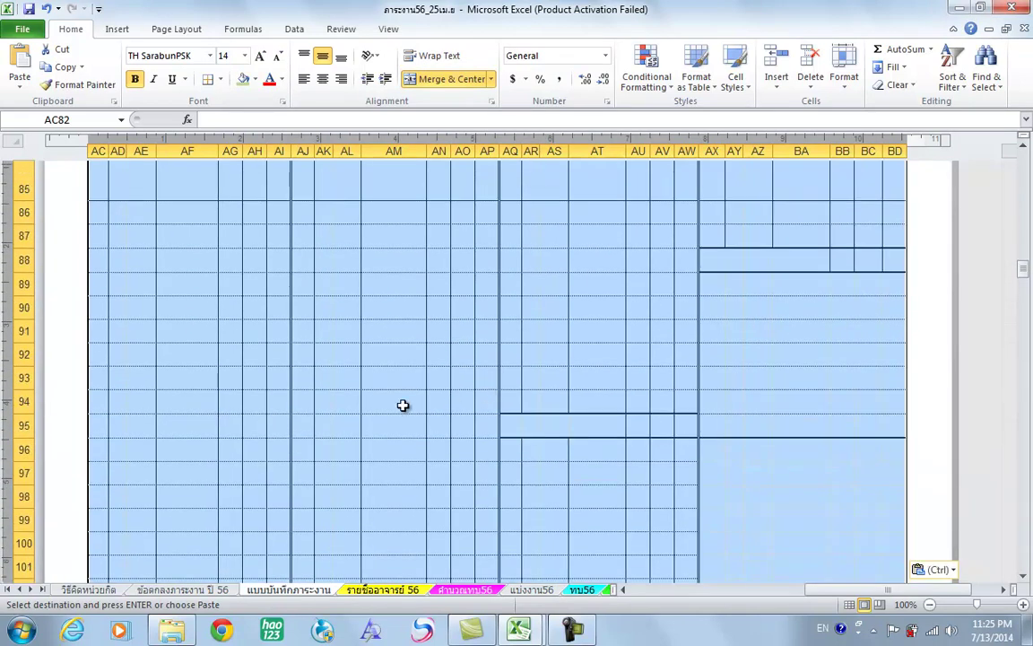
Step: Paste all contents of the copied form into the block starting at AC82
right_click(343, 390)
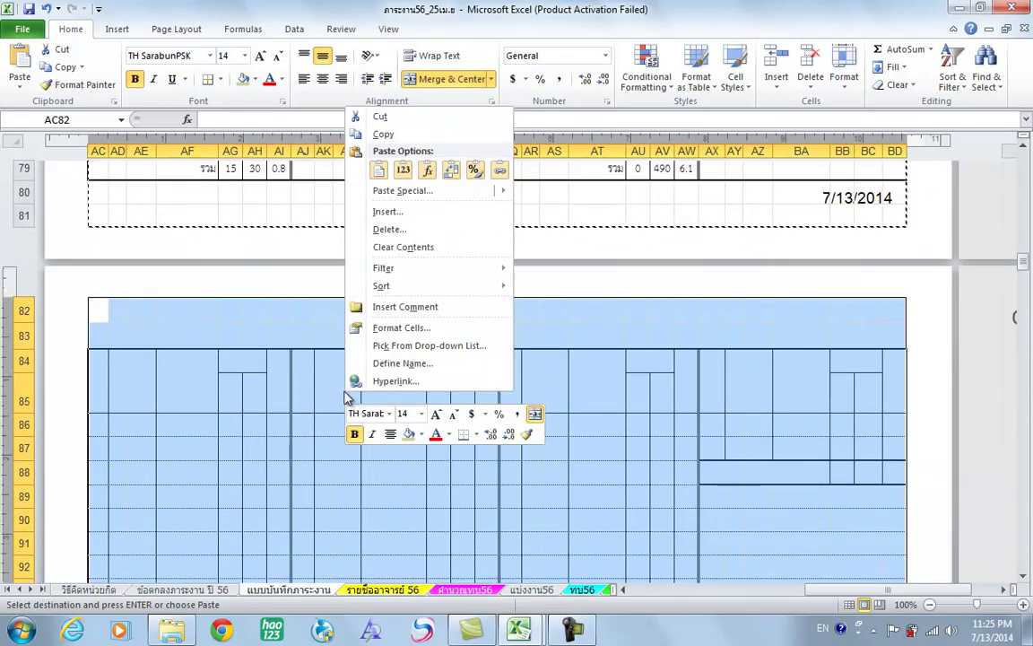
click(426, 197)
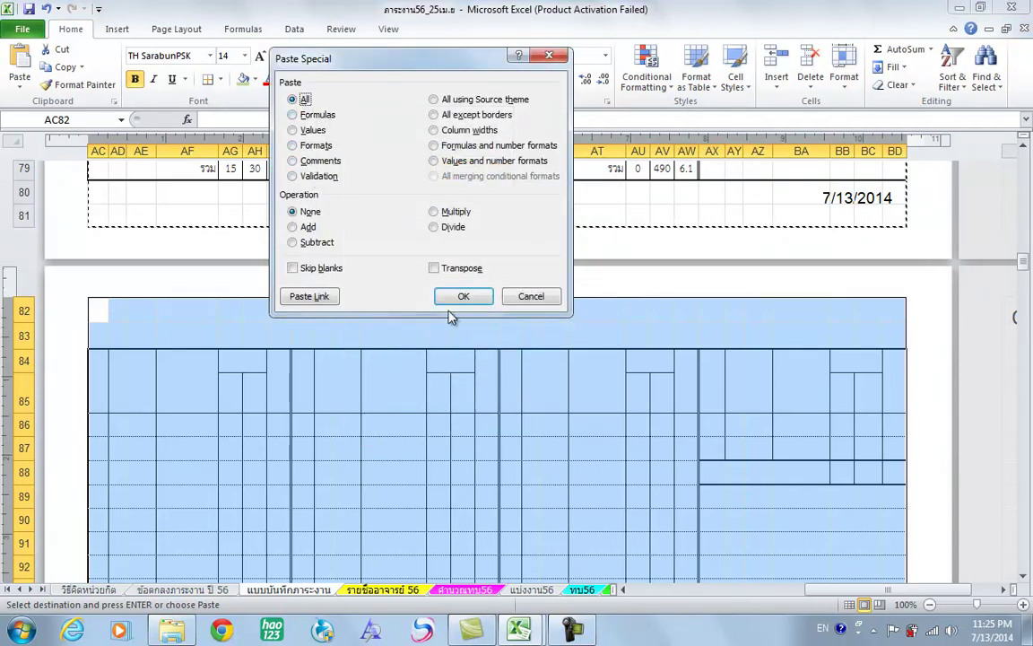
click(480, 299)
scroll(513, 395, down, 5)
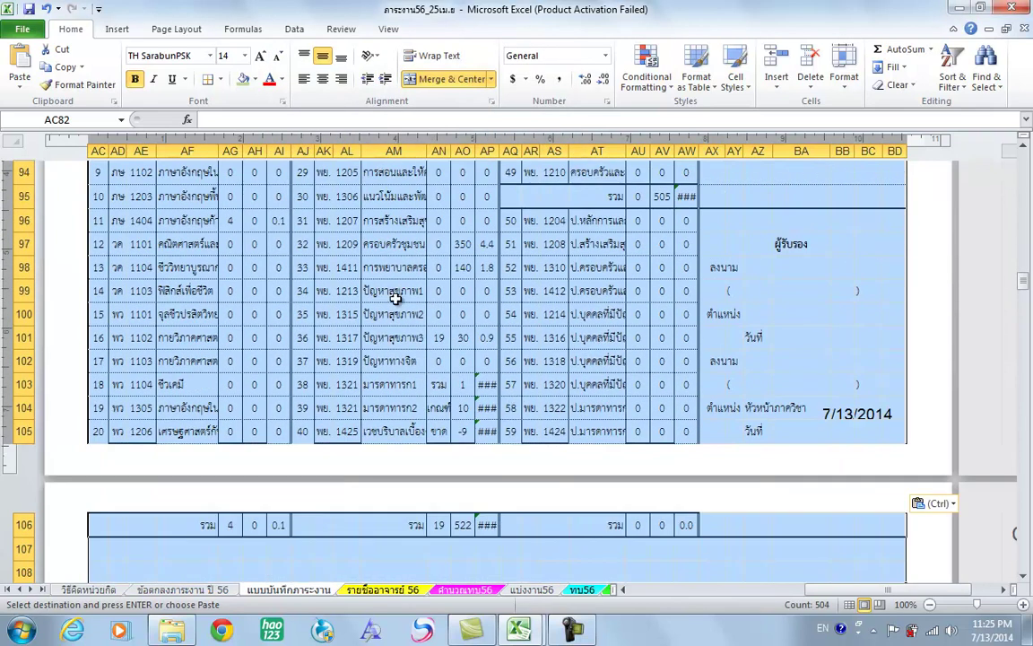
scroll(233, 286, up, 3)
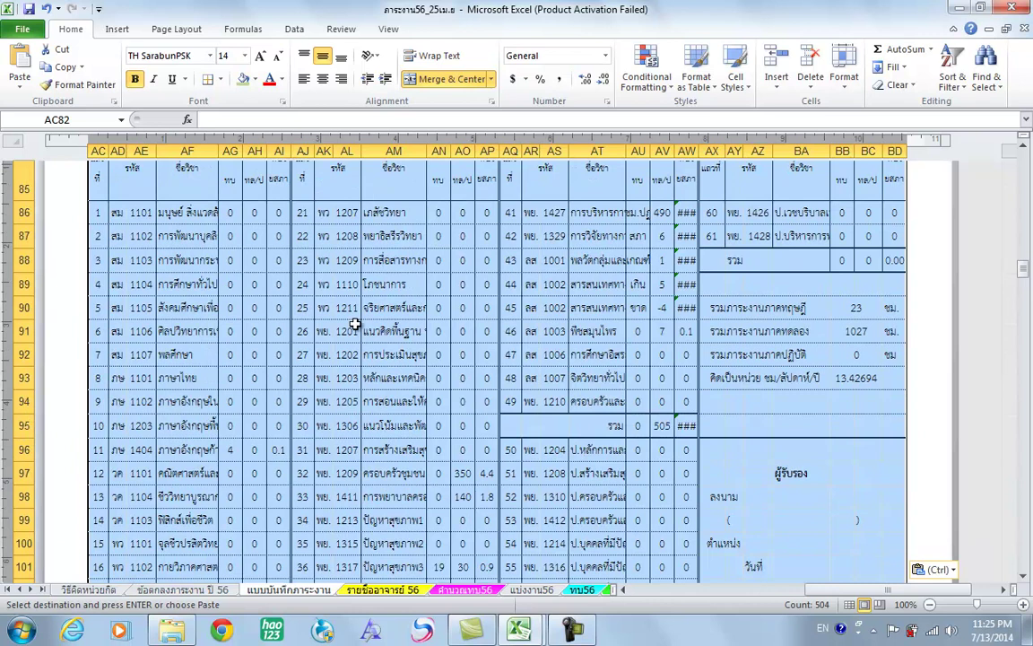
Step: Reduce the height of rows 84 to 106 evenly so the pasted form's total row fits on the same page
scroll(696, 373, up, 1)
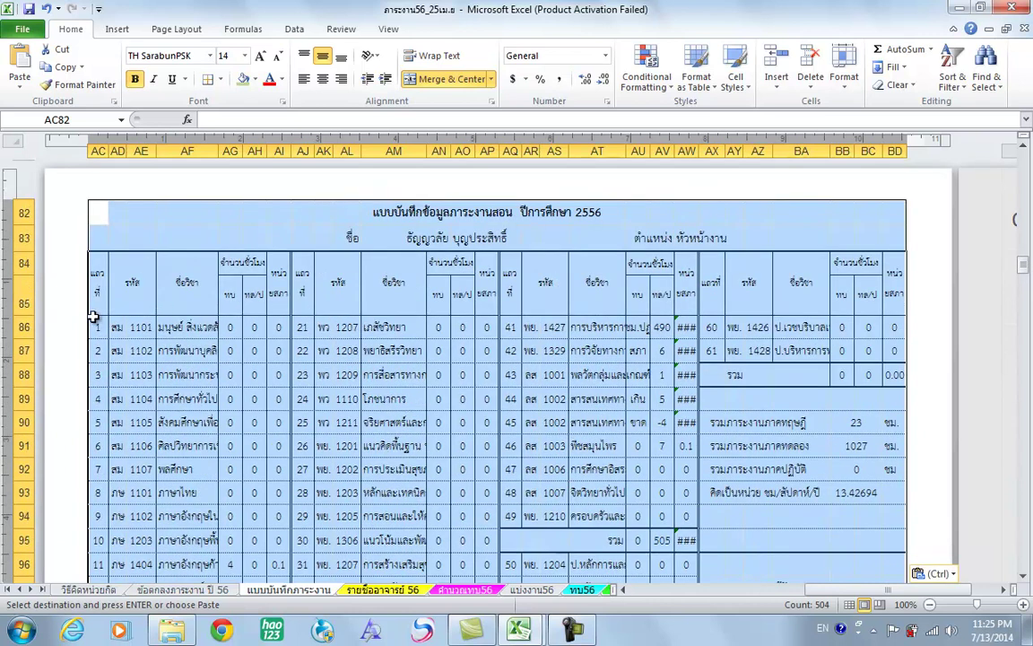
scroll(92, 315, down, 1)
scroll(91, 305, up, 1)
drag(19, 209, 28, 503)
scroll(170, 414, up, 4)
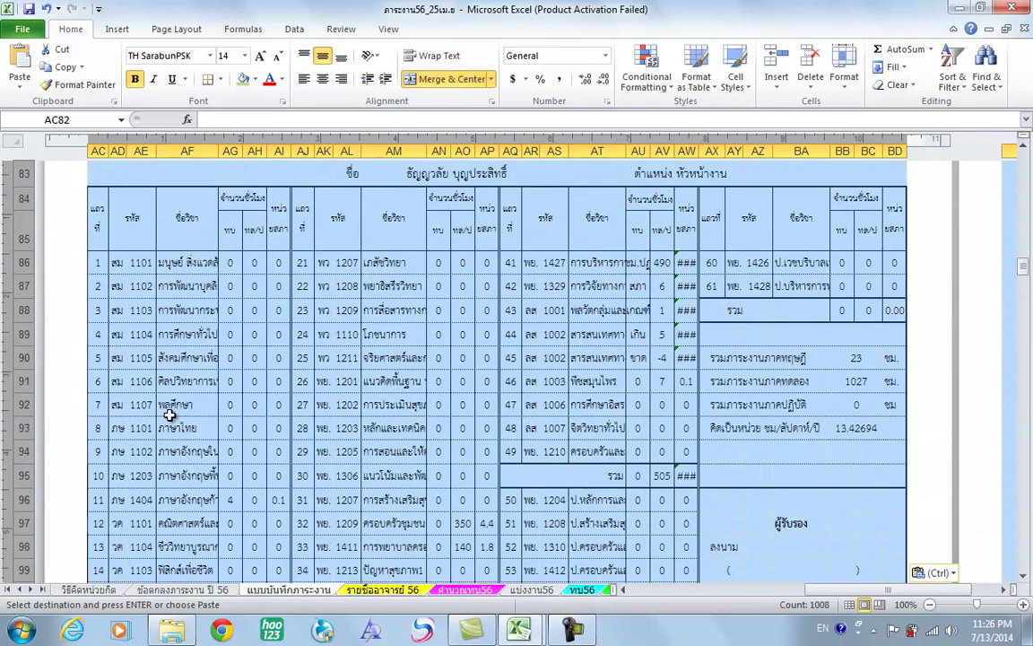
click(16, 201)
scroll(92, 223, up, 1)
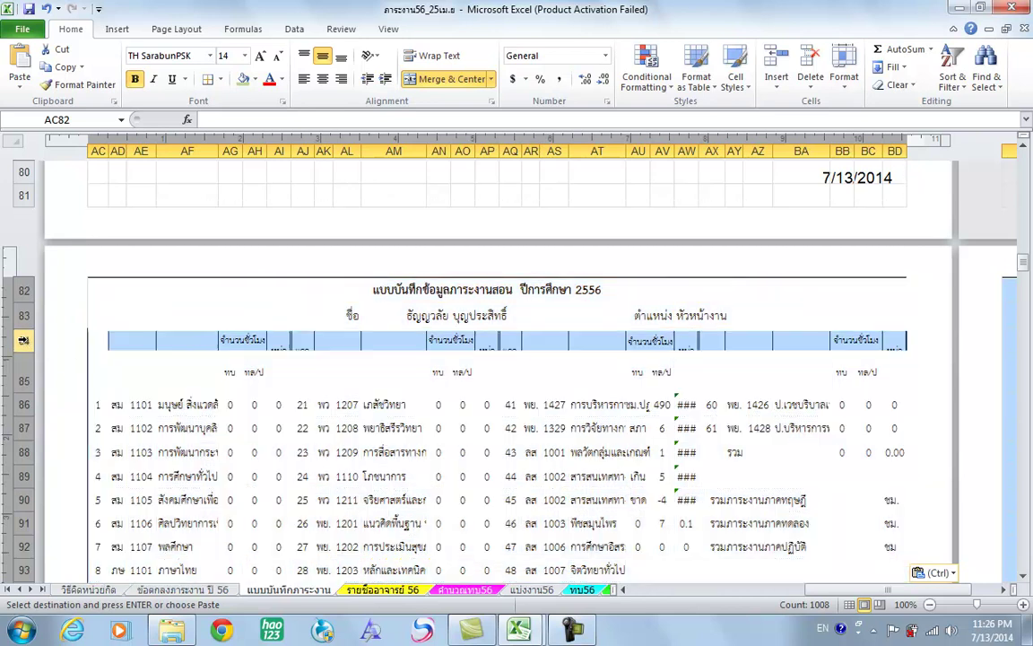
drag(16, 341, 20, 449)
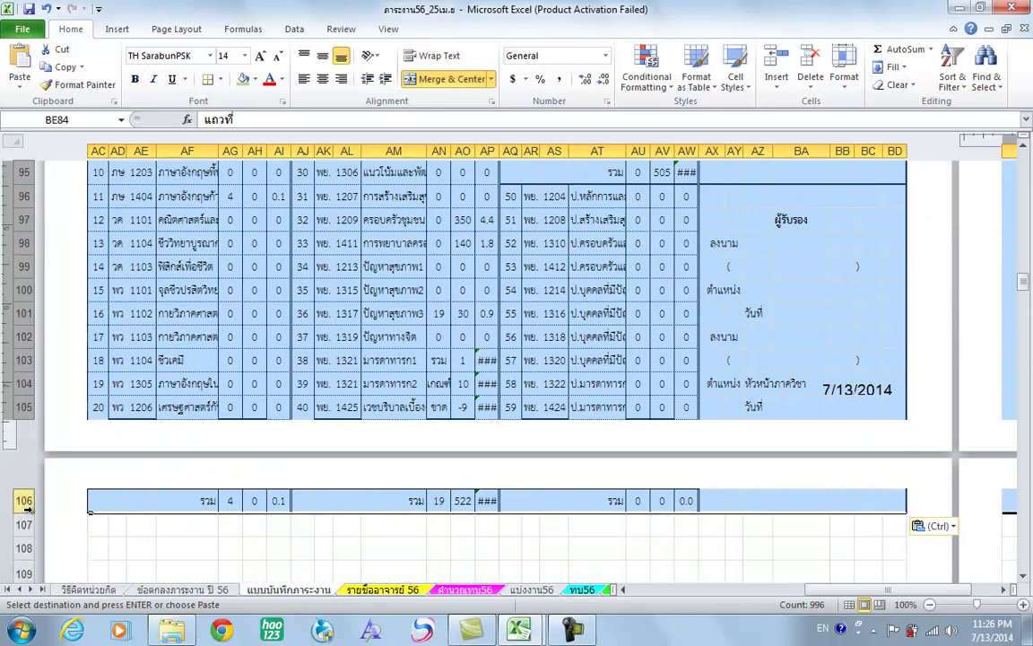
scroll(72, 439, up, 5)
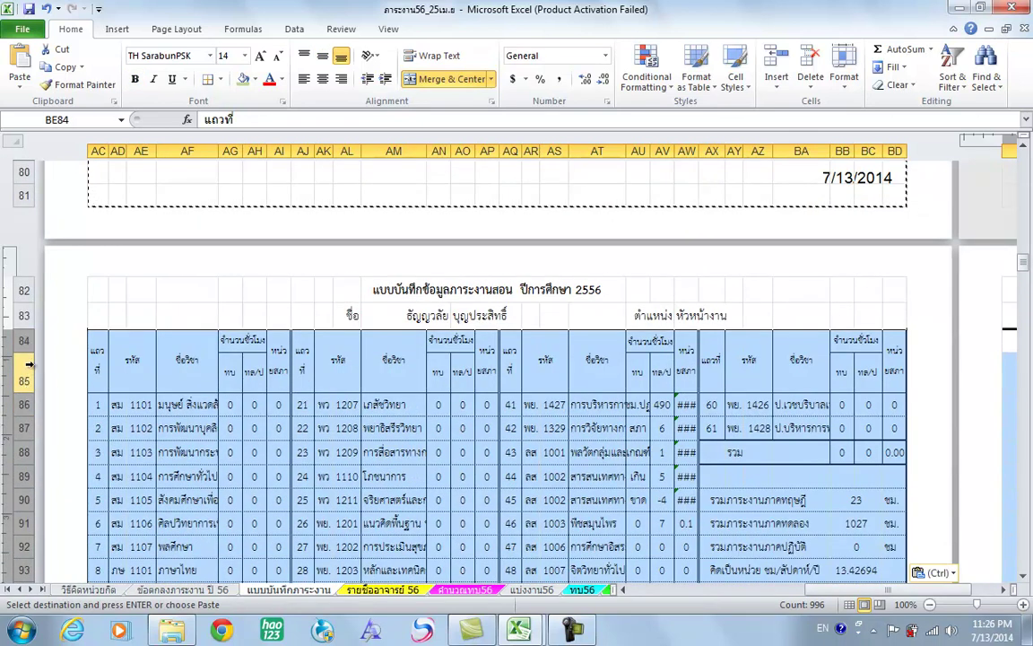
drag(21, 354, 29, 351)
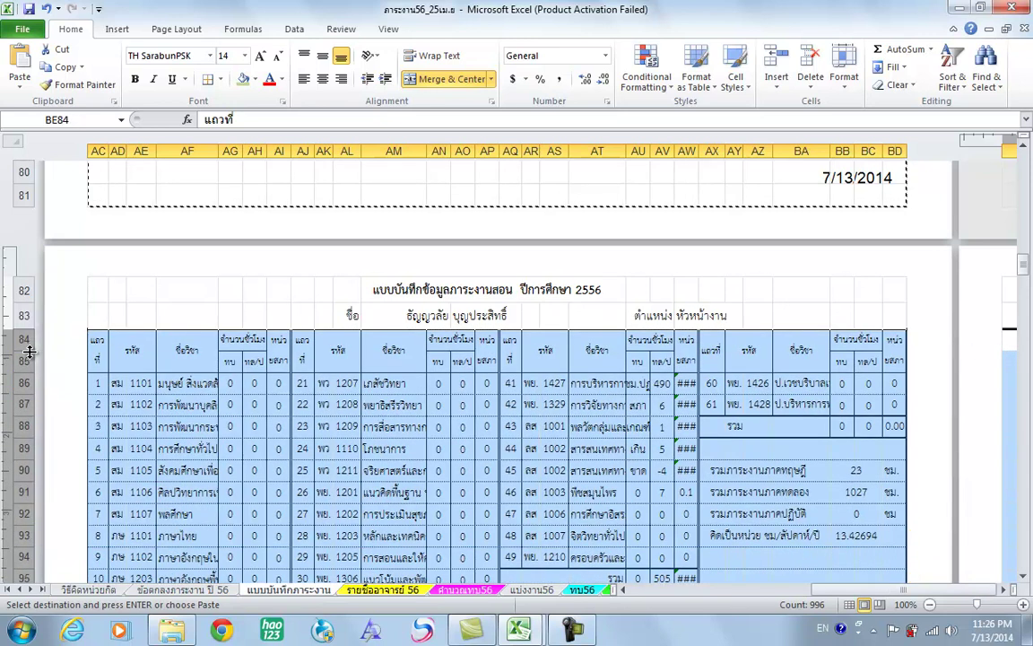
scroll(335, 431, down, 3)
scroll(335, 435, down, 1)
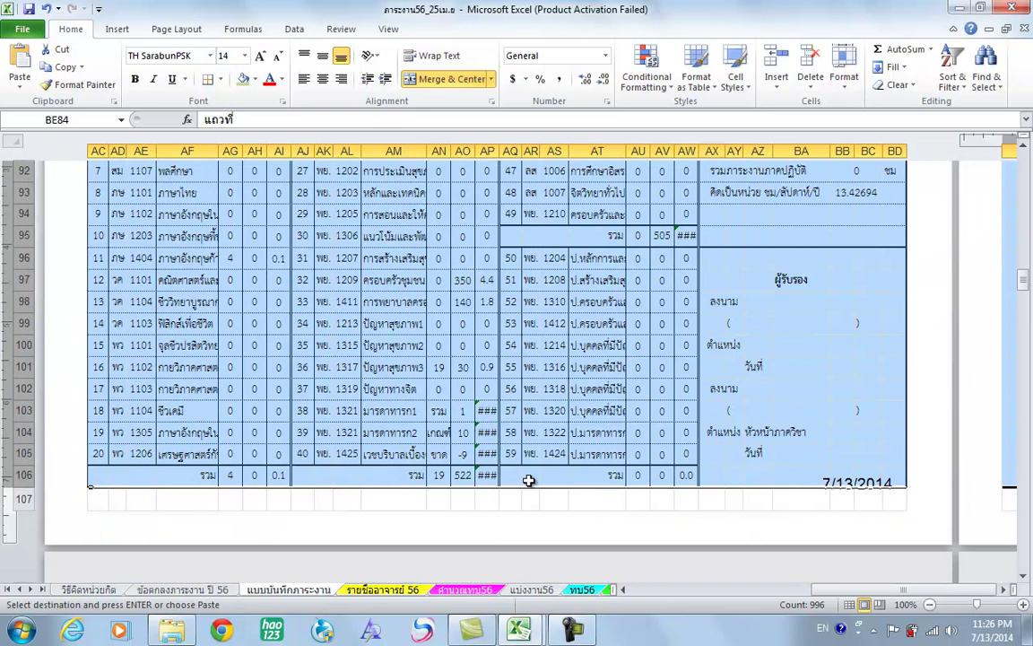
Step: Shrink rows 84 to 106 slightly further so the date stamp sits clear below the form
scroll(540, 471, down, 2)
scroll(473, 455, up, 6)
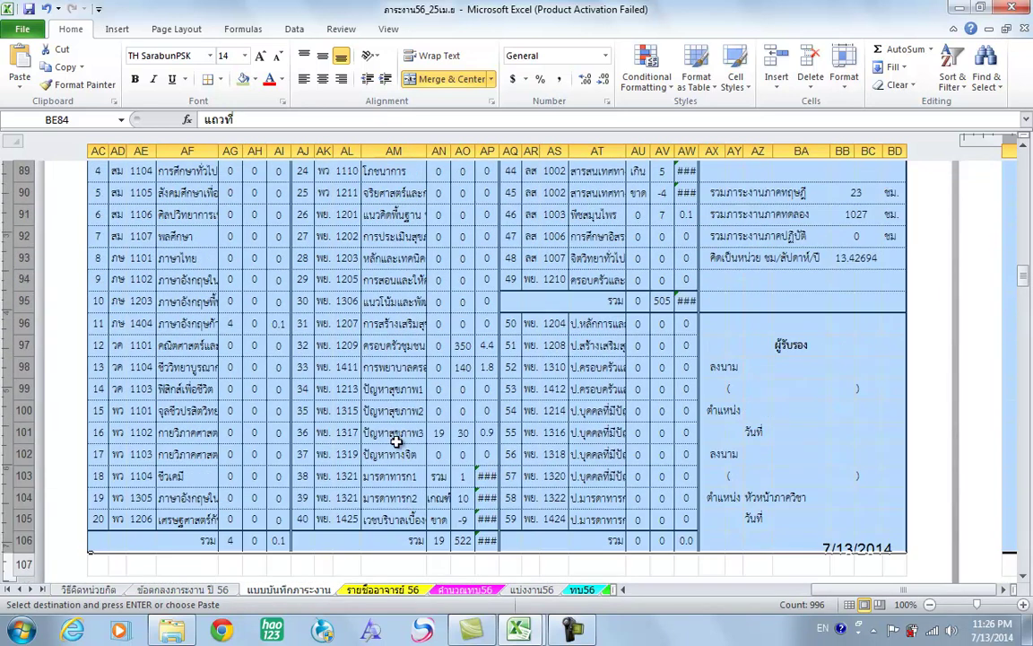
scroll(104, 357, up, 1)
drag(21, 351, 20, 349)
scroll(283, 374, down, 5)
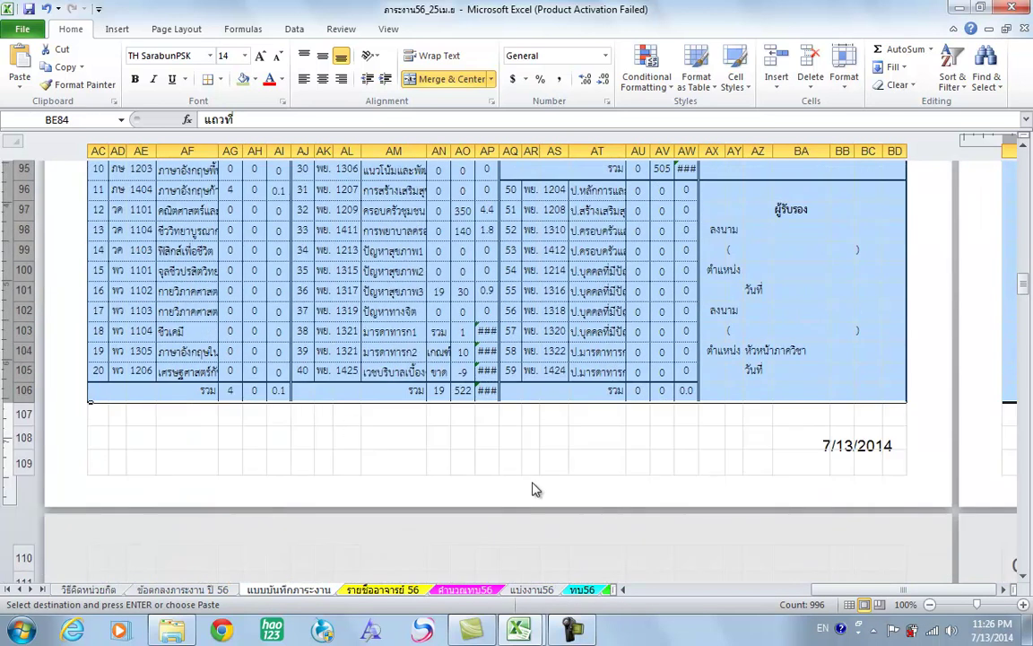
scroll(305, 416, up, 5)
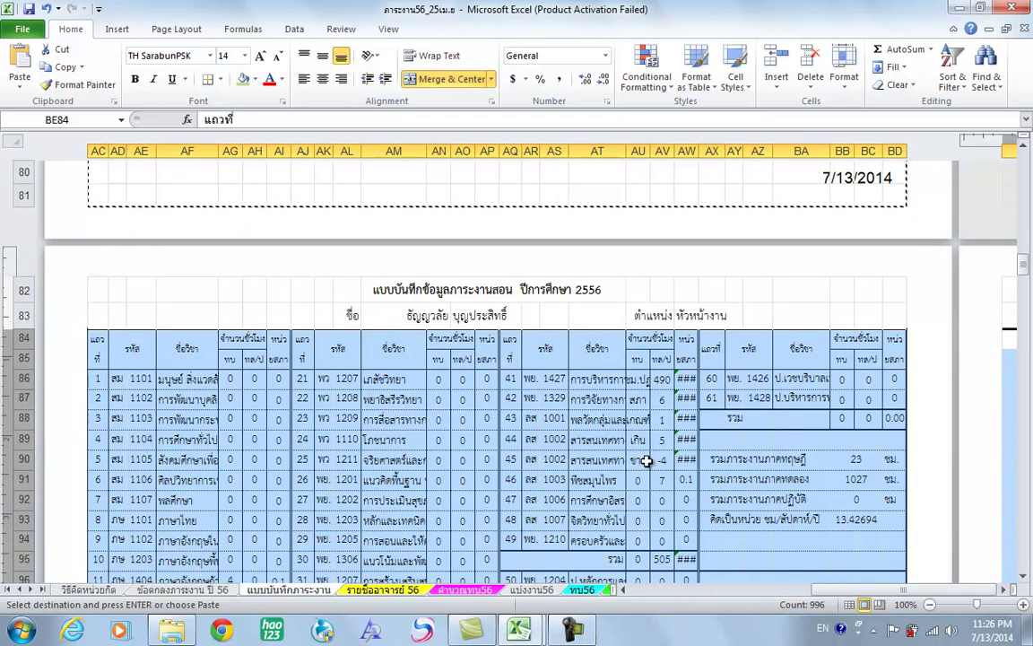
drag(462, 419, 462, 439)
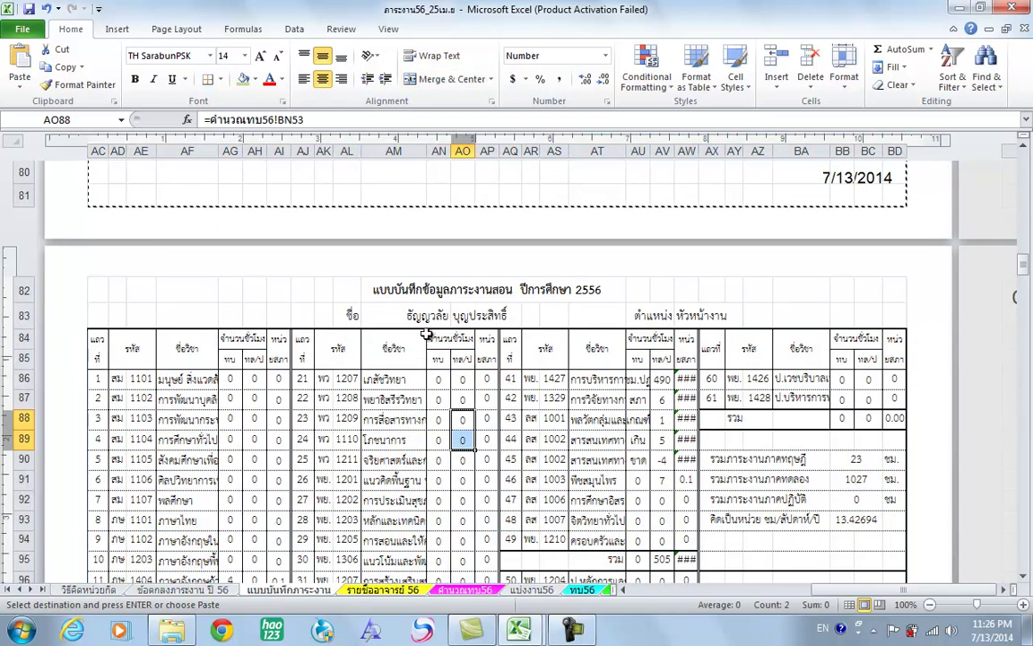
Step: Link the first-name cell AN83 of the new form to cell C24 on the รายชื่ออาจารย์ 56 sheet
click(439, 315)
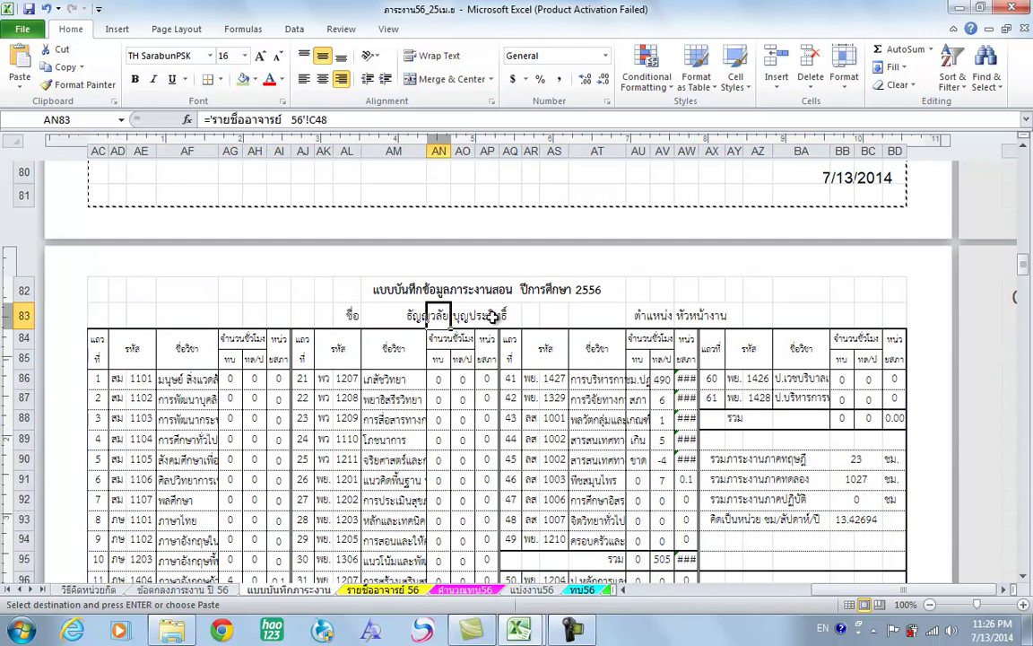
text(=)
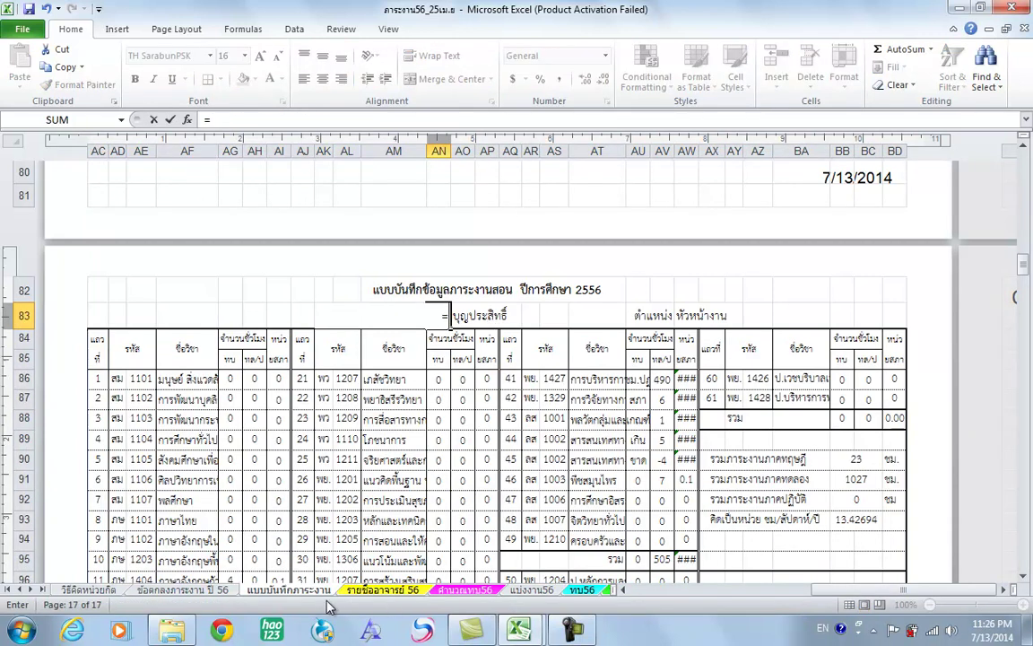
click(371, 592)
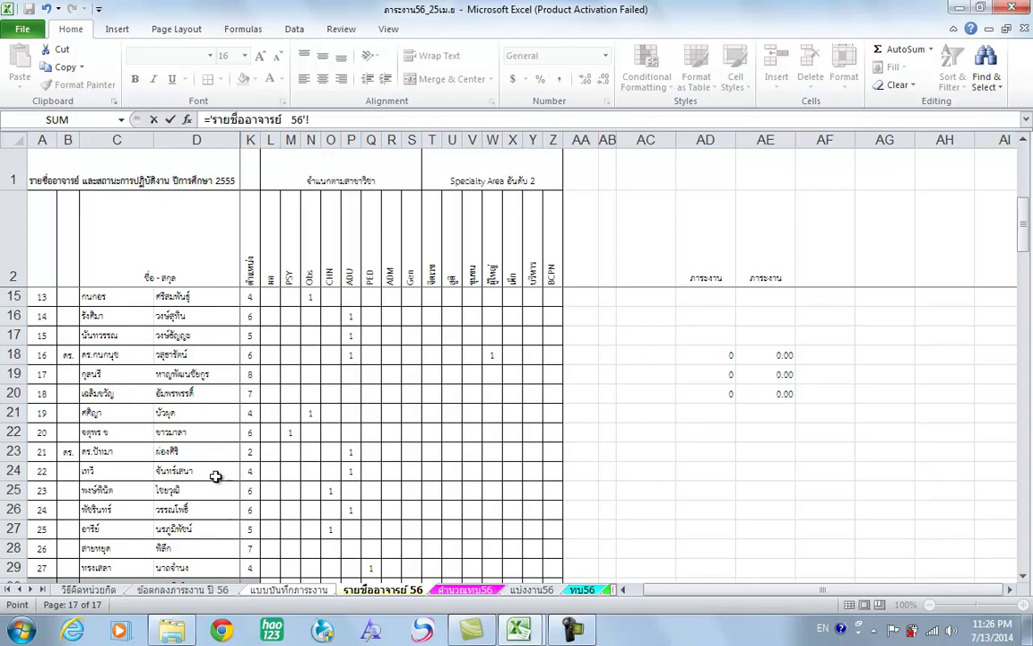
click(128, 472)
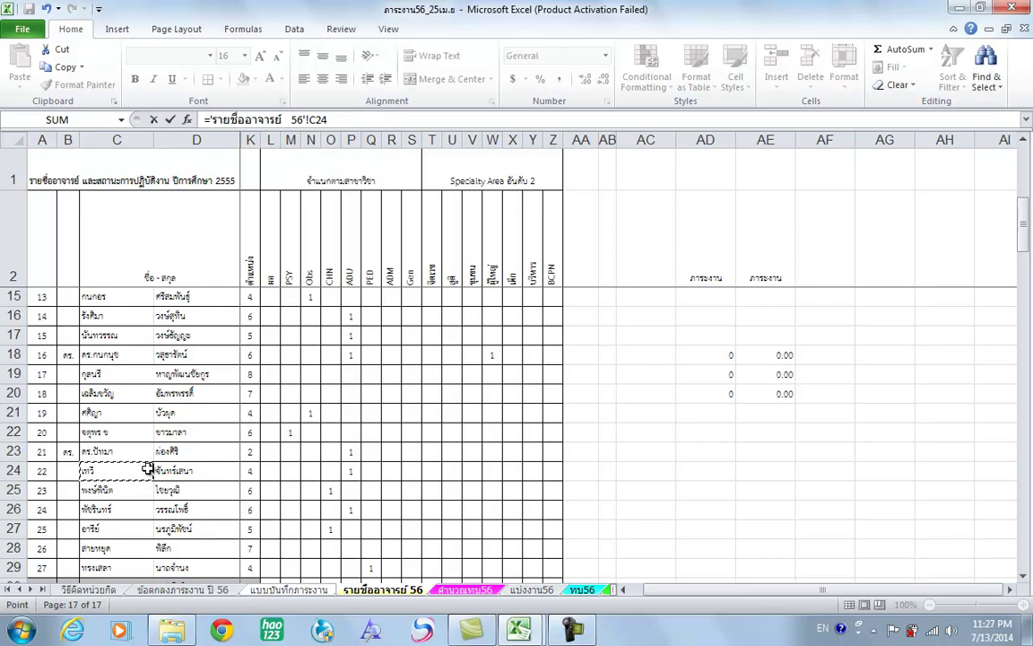
key(Return)
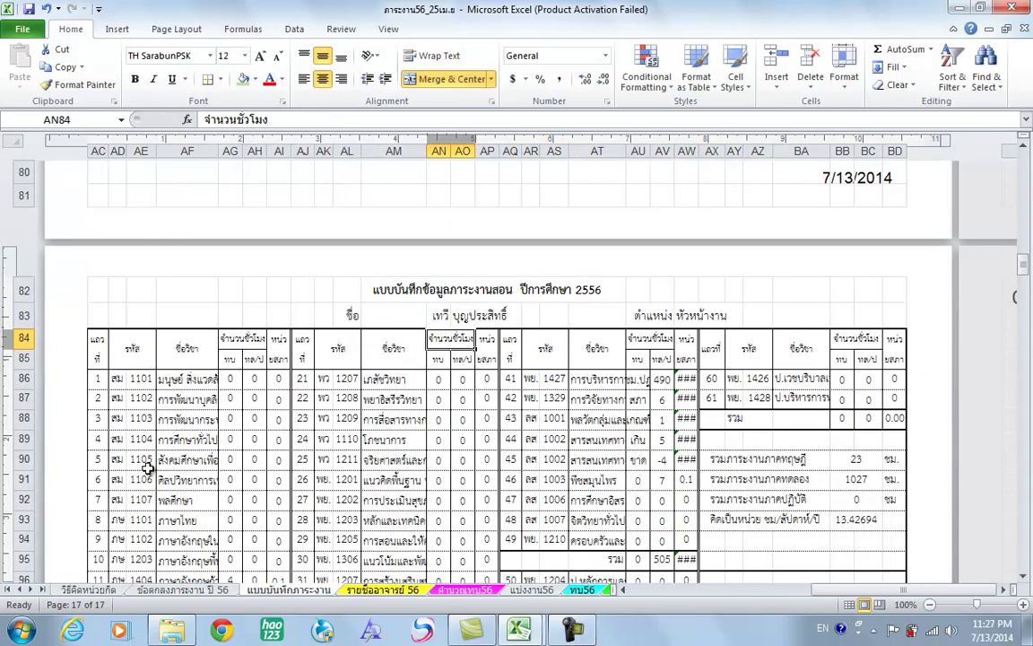
Step: Link the surname cell AO83 to cell D24 on the รายชื่ออาจารย์ 56 sheet
click(463, 318)
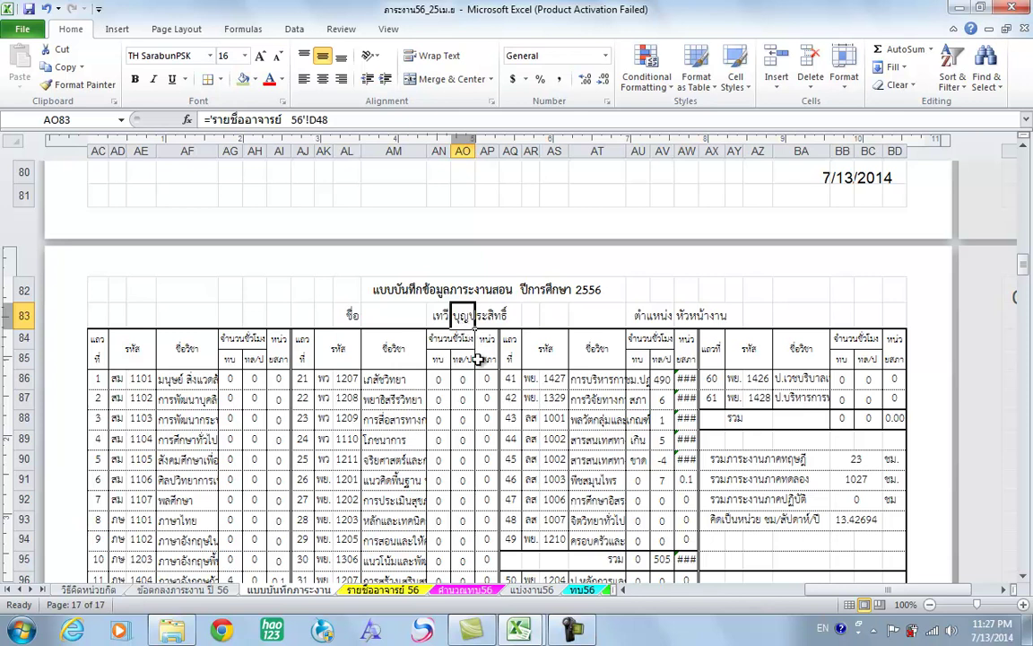
text(=)
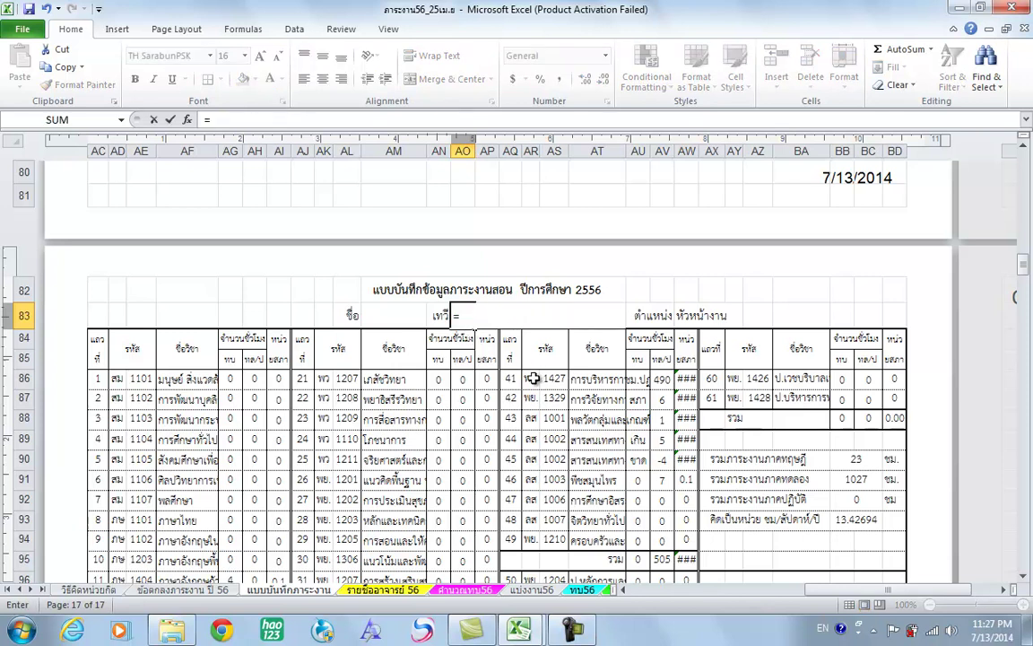
click(377, 591)
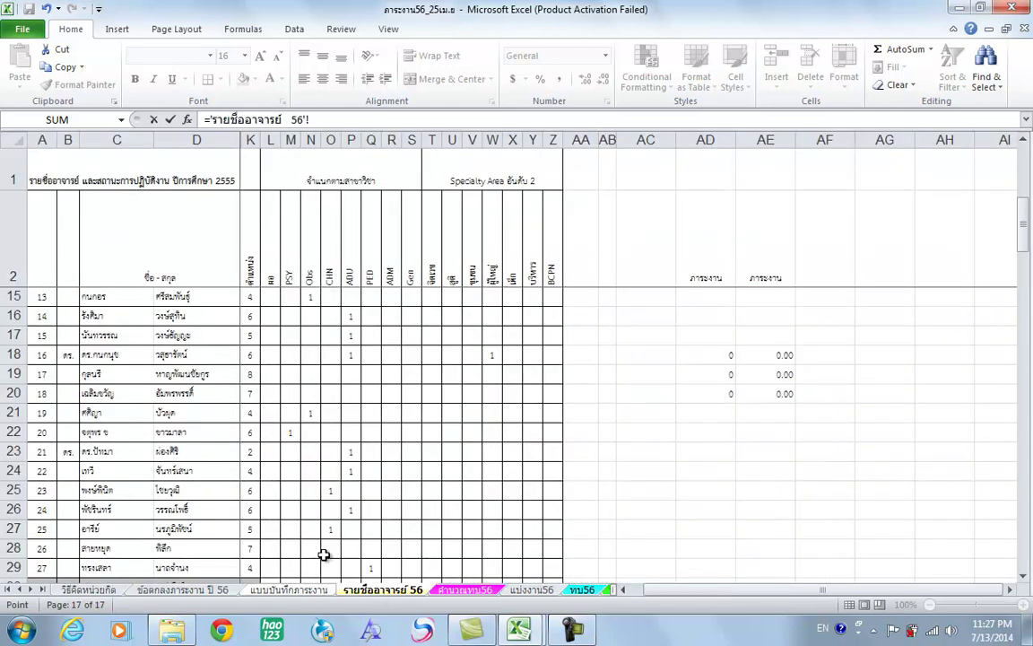
click(175, 472)
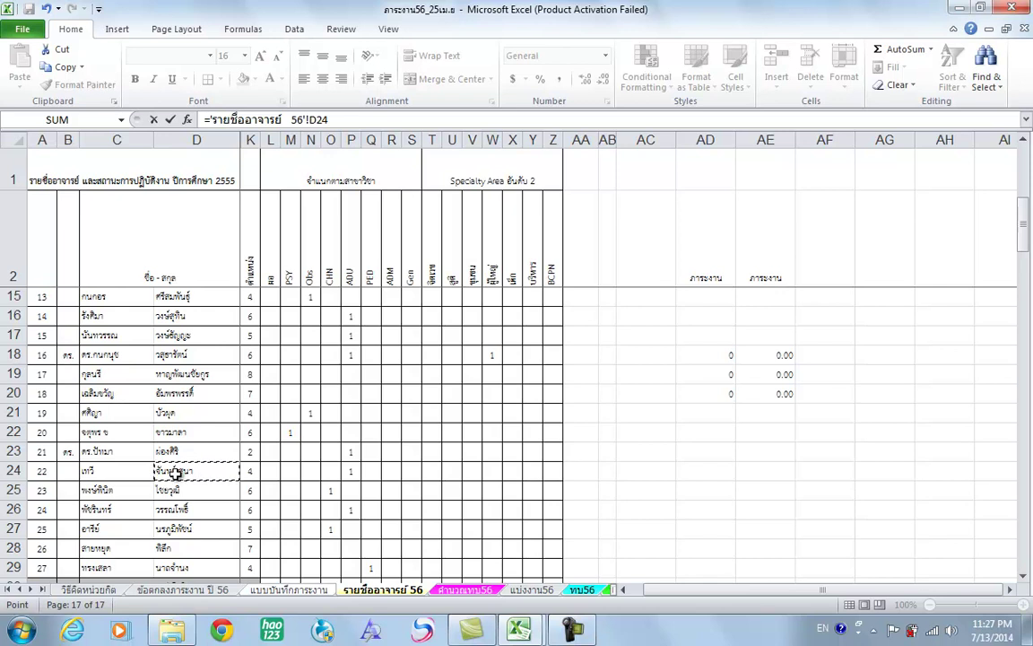
key(Return)
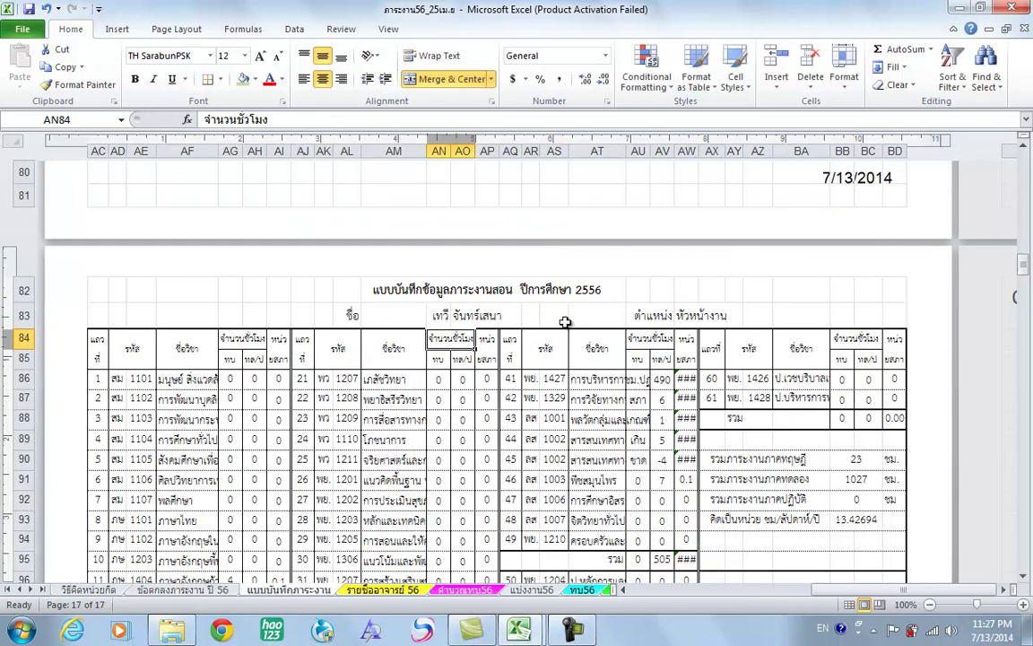
Step: Link the first course's theory-hours cell AG86 to cell BT4 on the คำนวณทบ56 sheet
scroll(487, 338, down, 1)
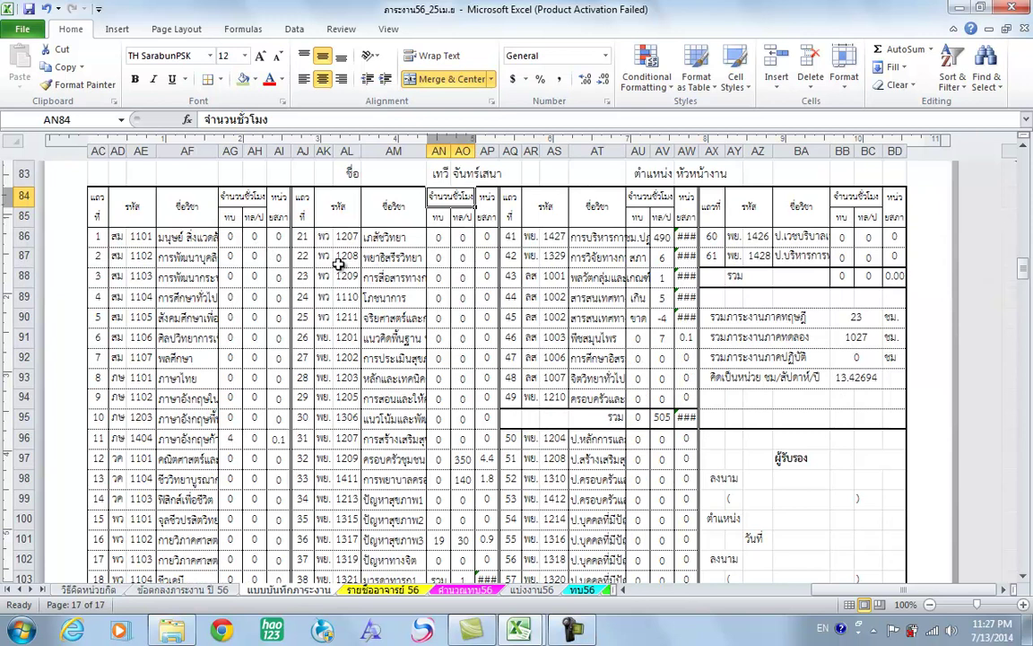
click(231, 238)
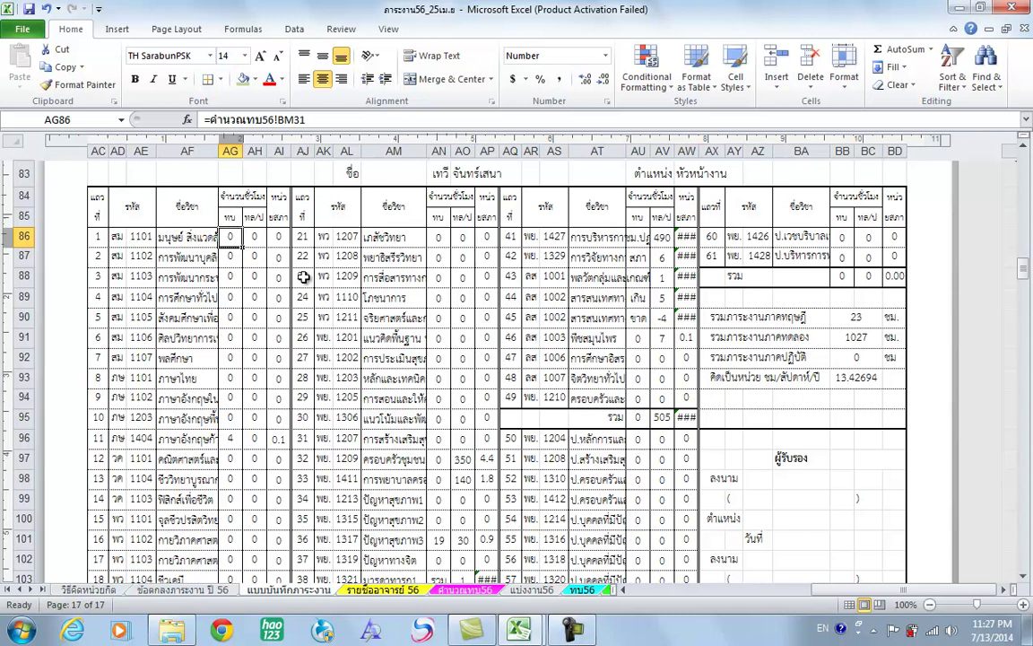
text(=)
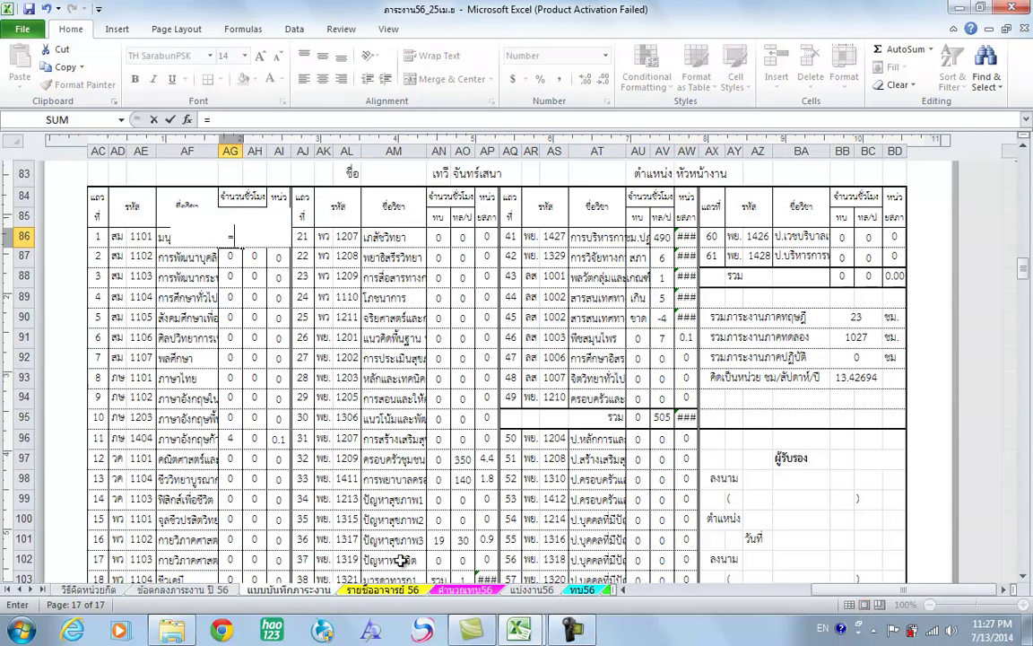
click(462, 592)
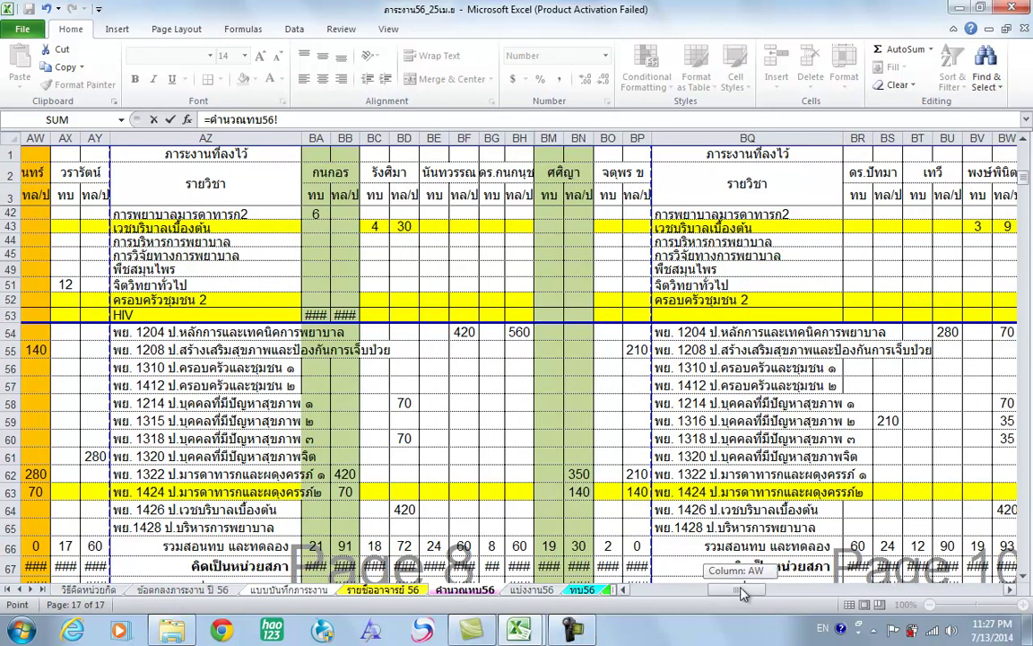
drag(742, 590, 750, 584)
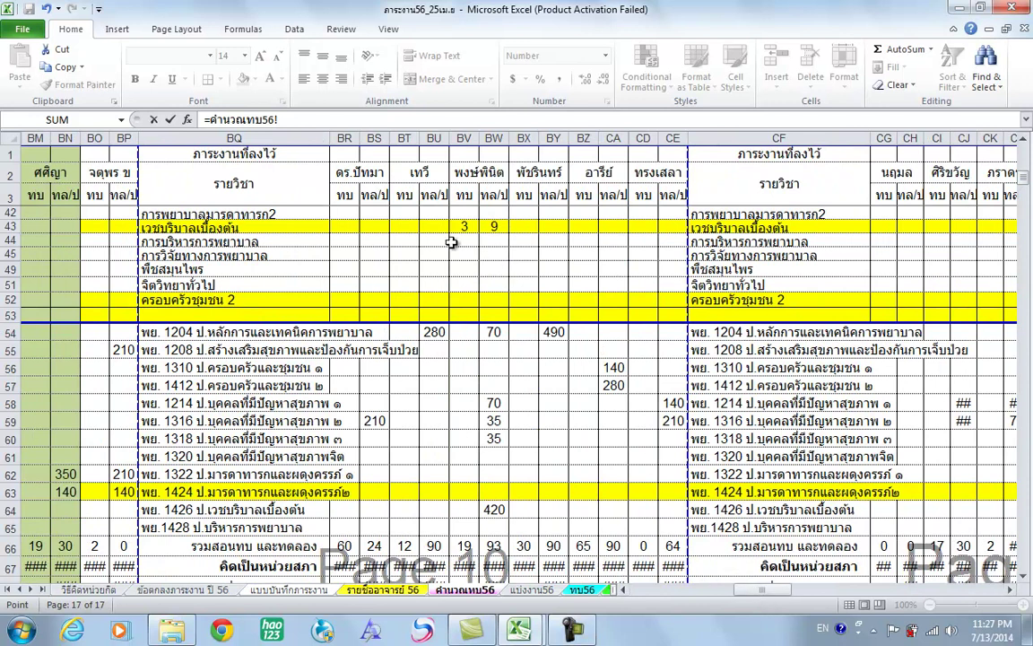
scroll(419, 241, up, 8)
scroll(419, 242, up, 4)
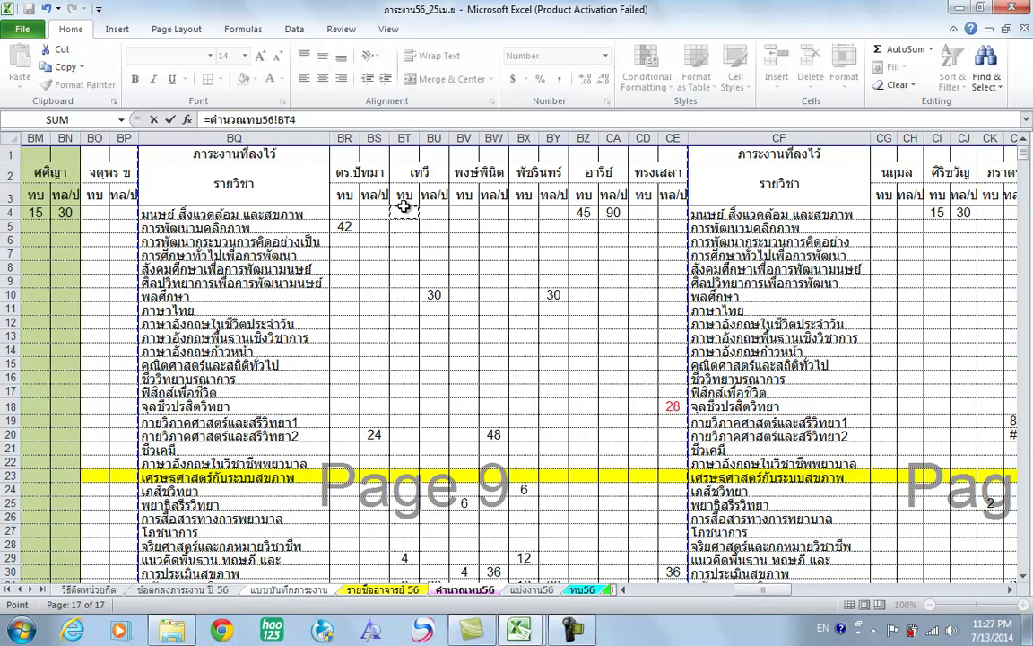
key(Return)
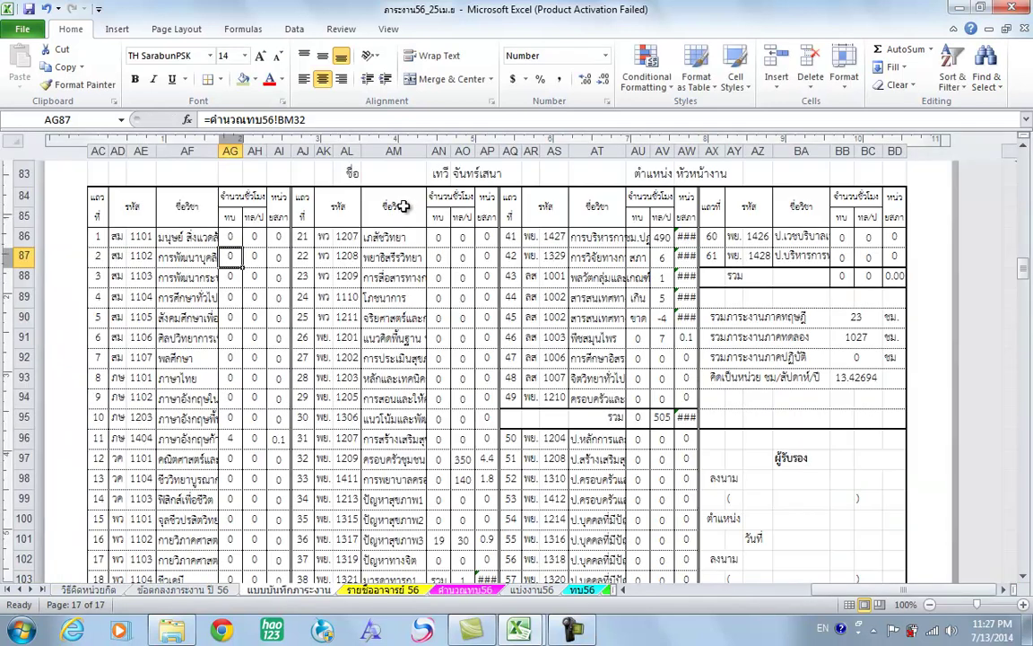
Step: Fill the AG86 link across to AH86 and down through row 105 for courses 1 to 20
click(231, 237)
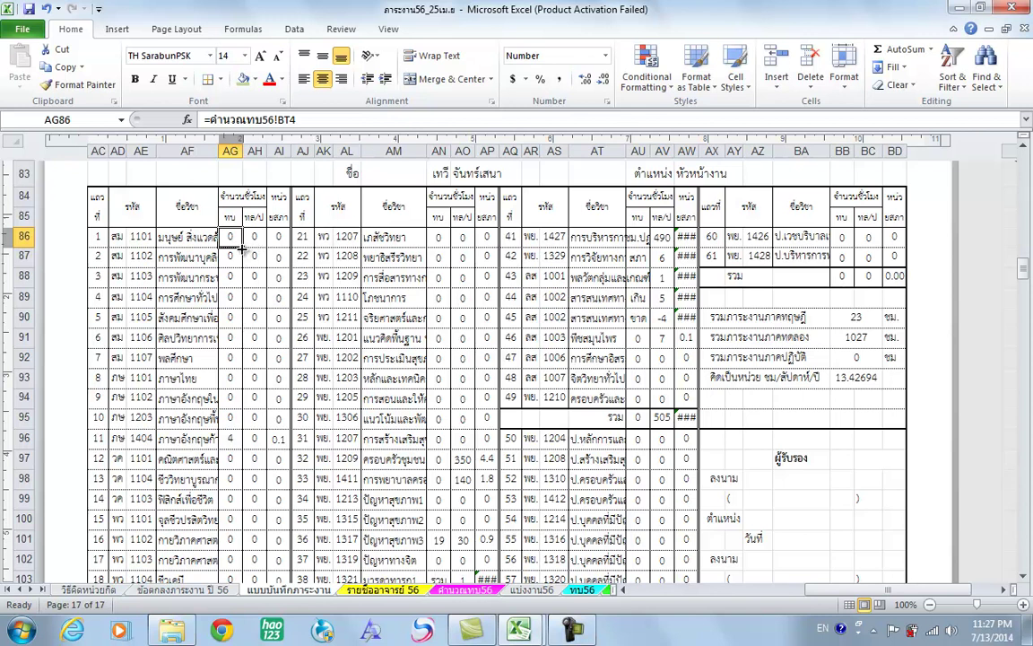
drag(242, 245, 257, 241)
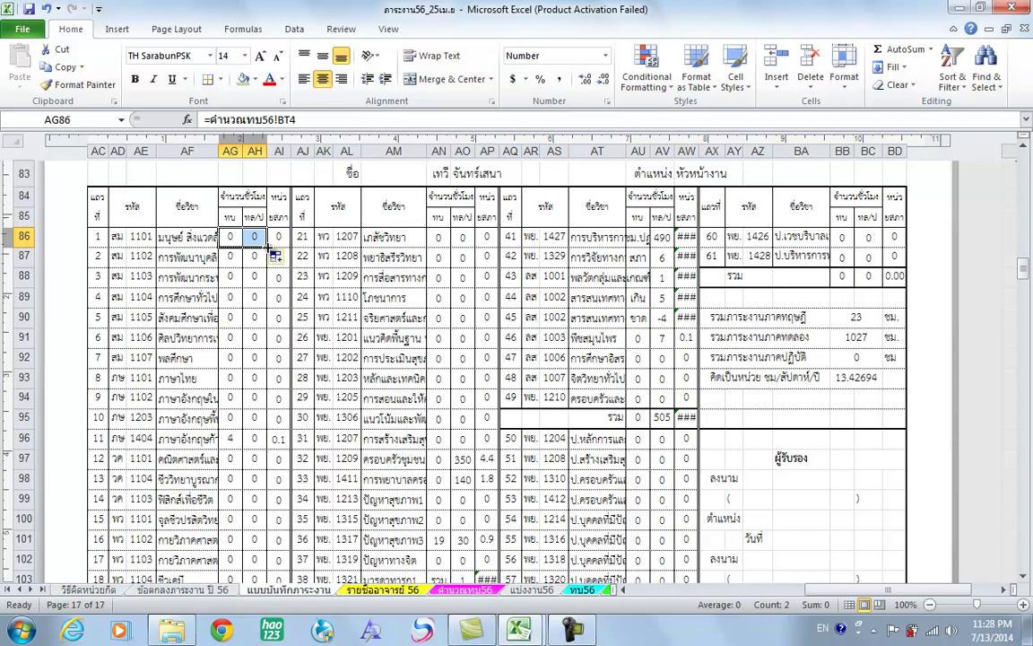
drag(267, 246, 267, 531)
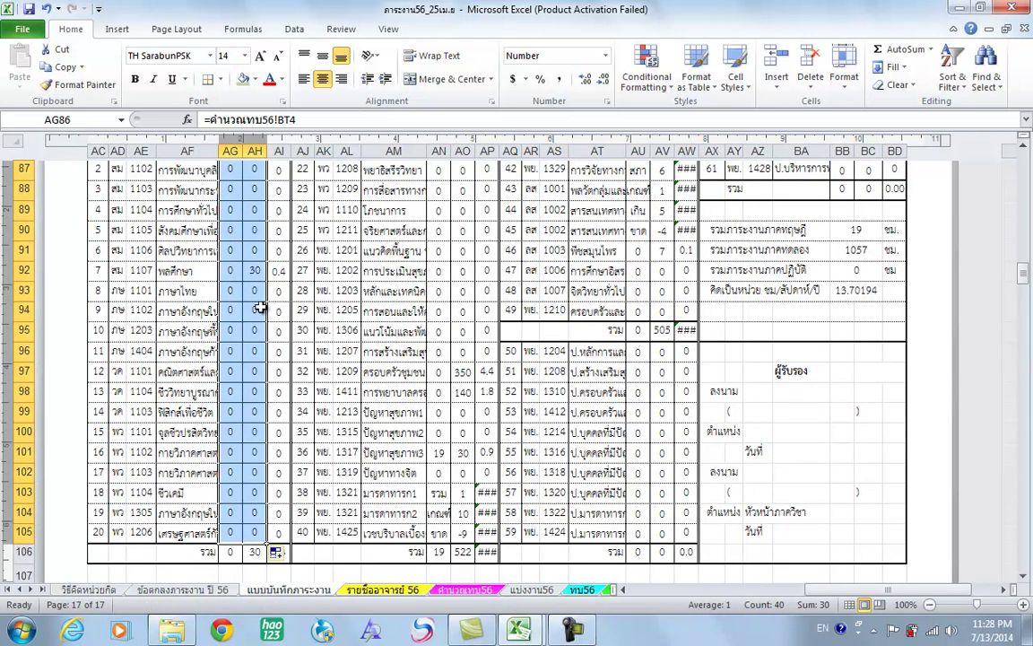
Step: Apply fine dotted horizontal borders between the rows of the hours cells AG86:AH105
scroll(283, 314, up, 3)
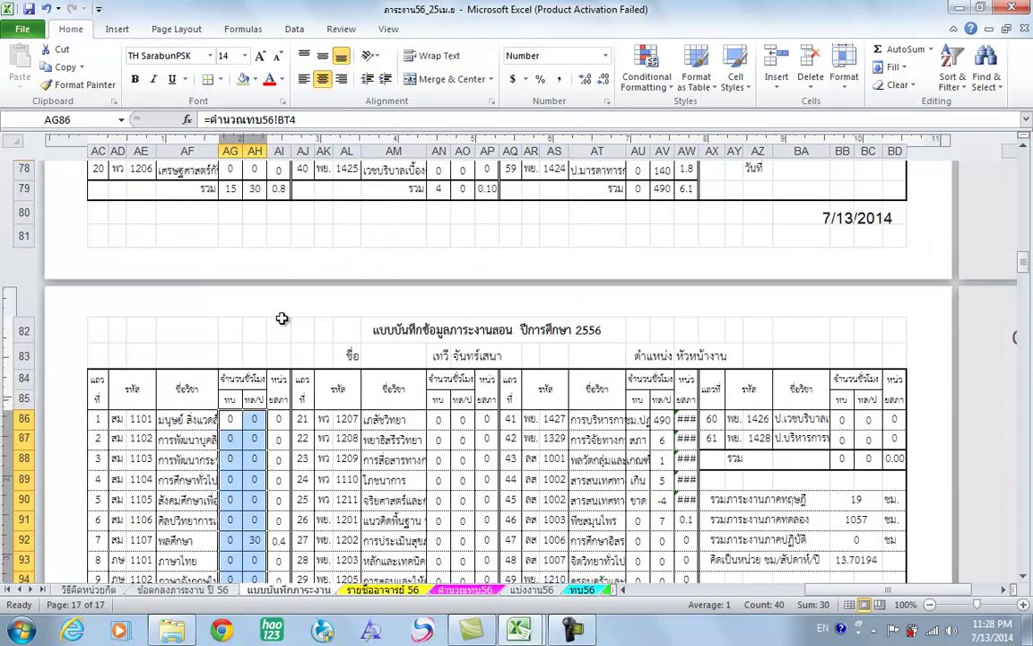
scroll(279, 318, down, 2)
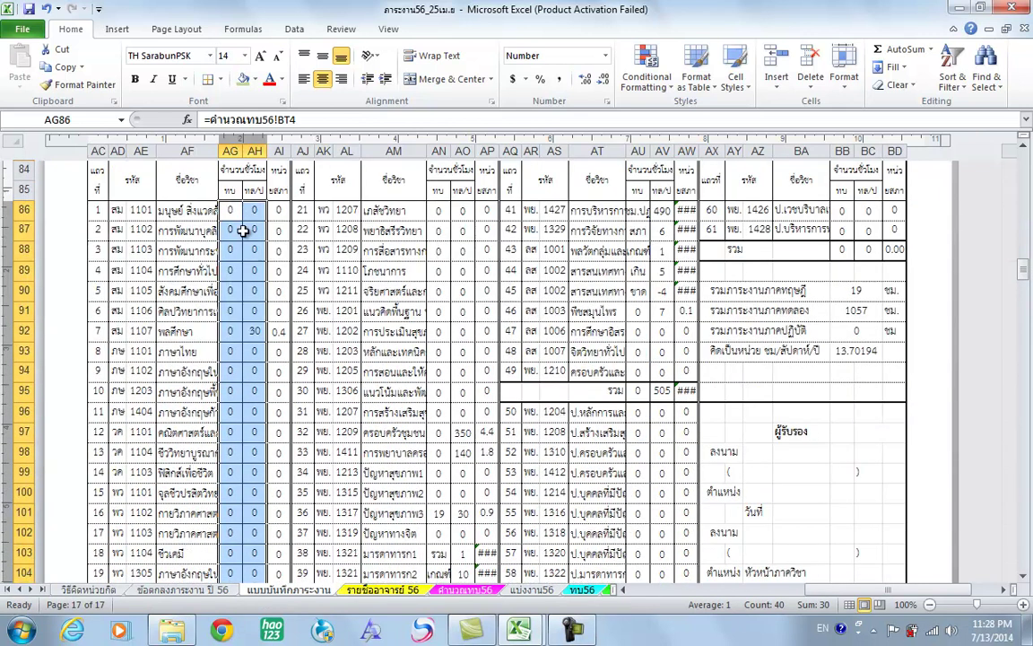
click(221, 81)
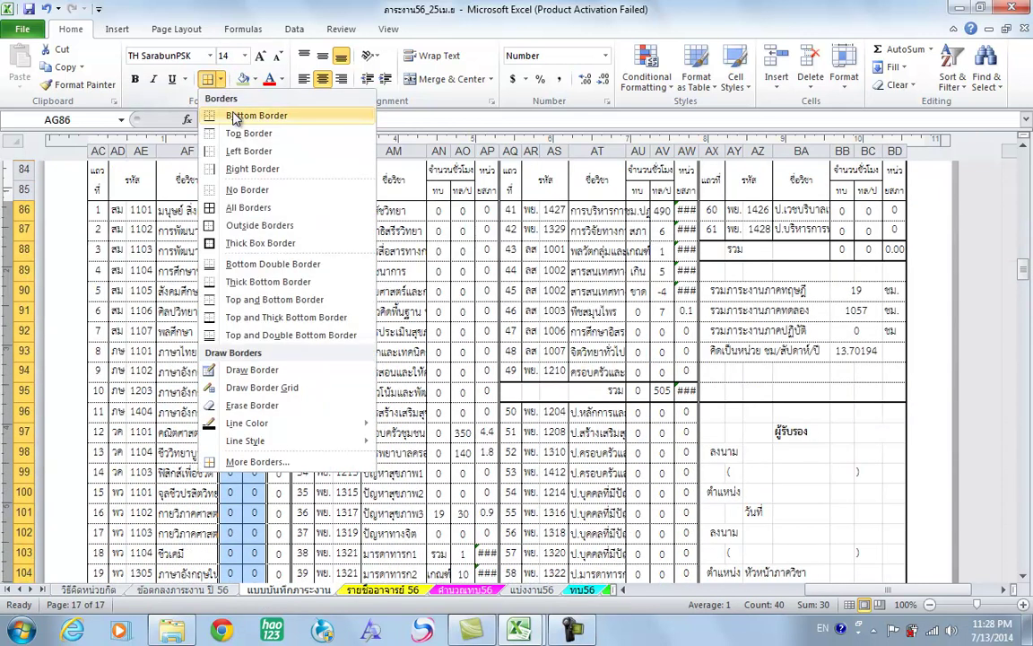
click(259, 416)
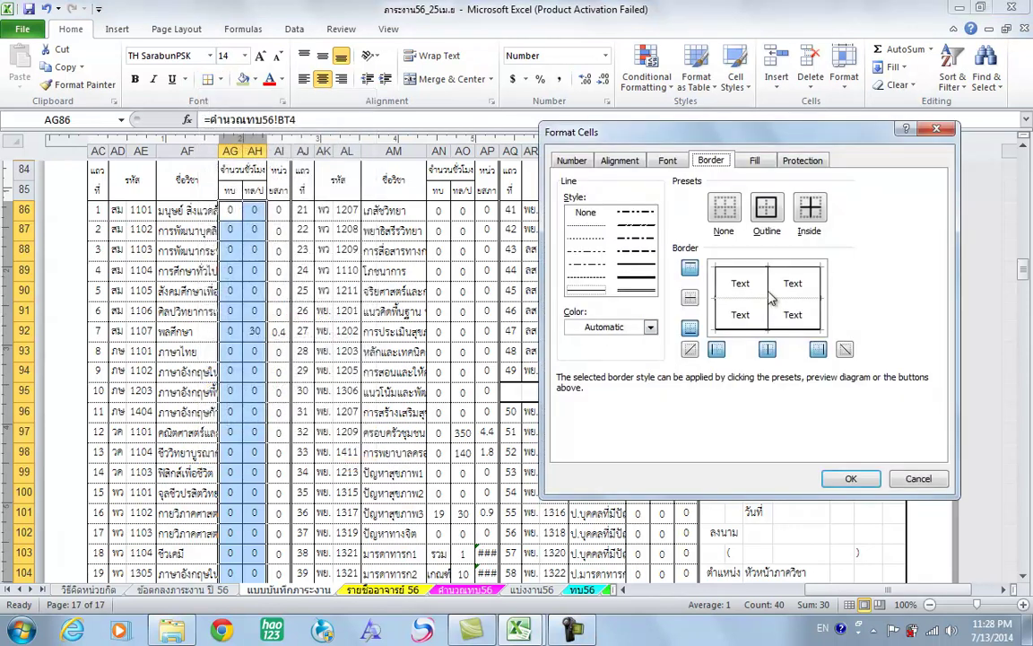
click(585, 213)
click(585, 225)
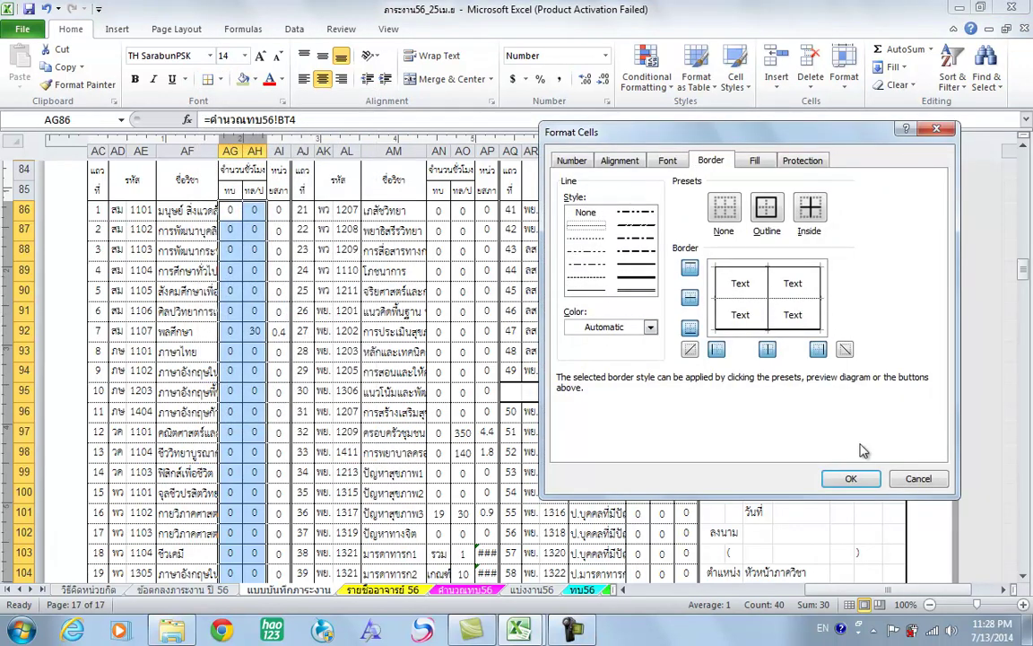
click(851, 478)
Step: Link course 21's theory-hours cell AN86 to cell BT24 on the คำนวณทบ56 sheet
scroll(303, 287, down, 2)
scroll(305, 300, up, 2)
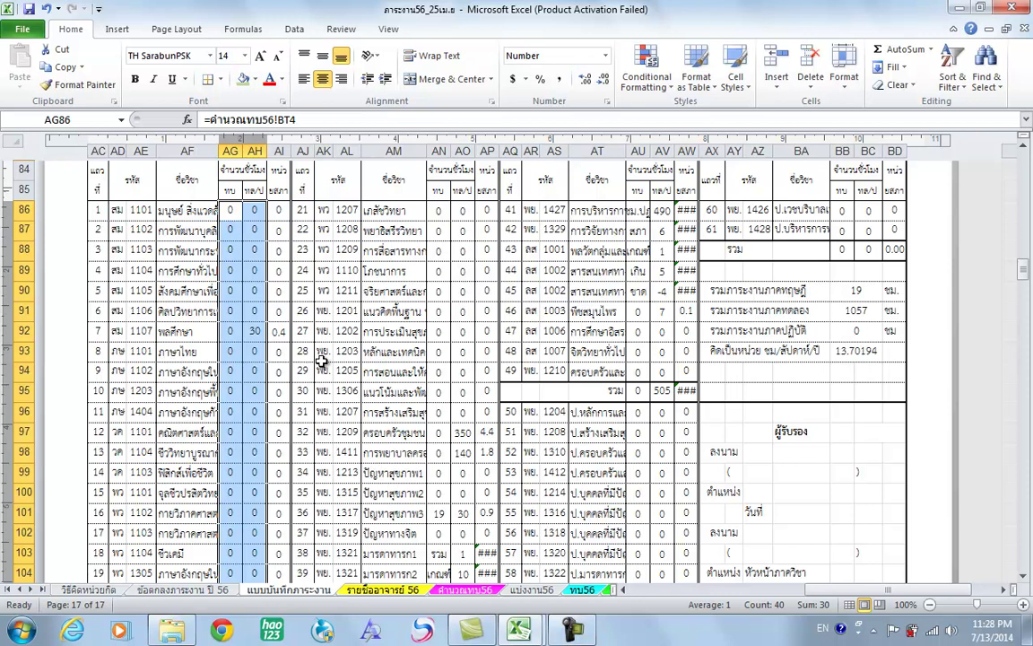
click(440, 210)
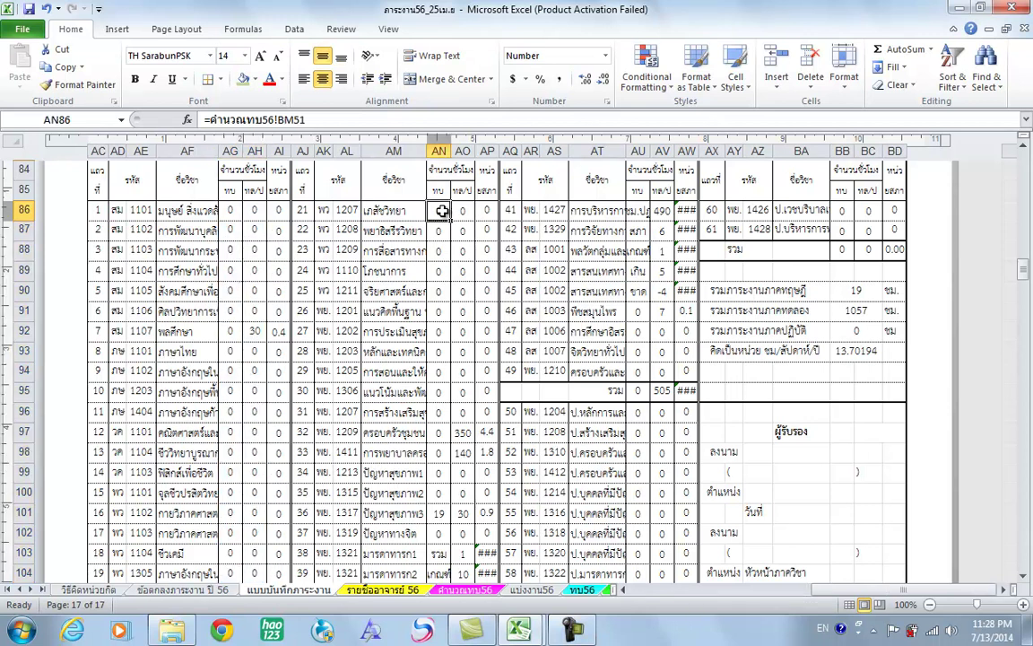
text(=)
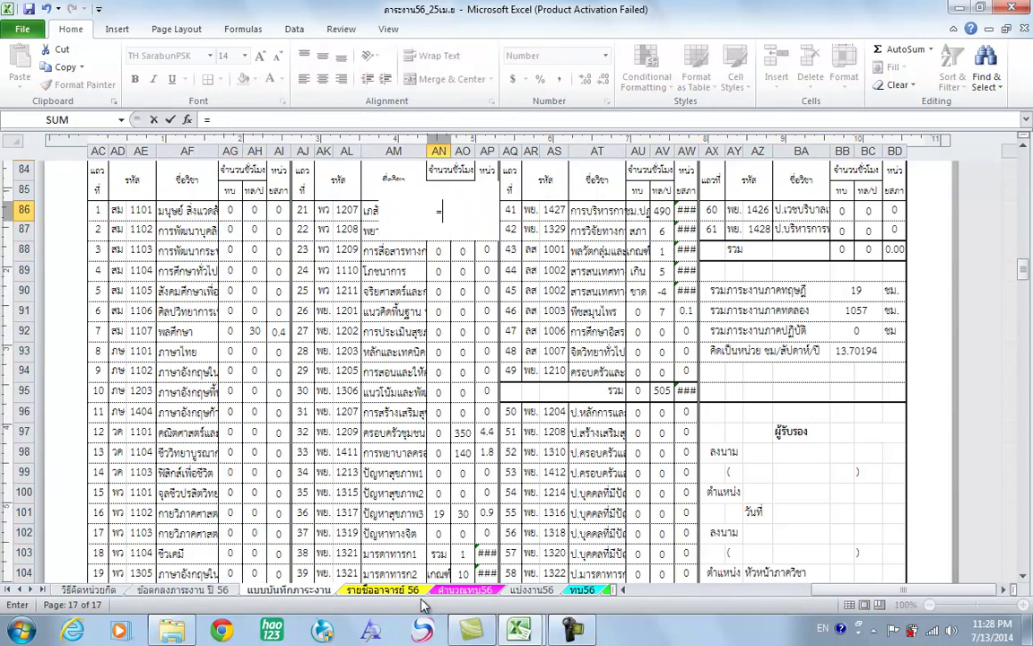
click(459, 592)
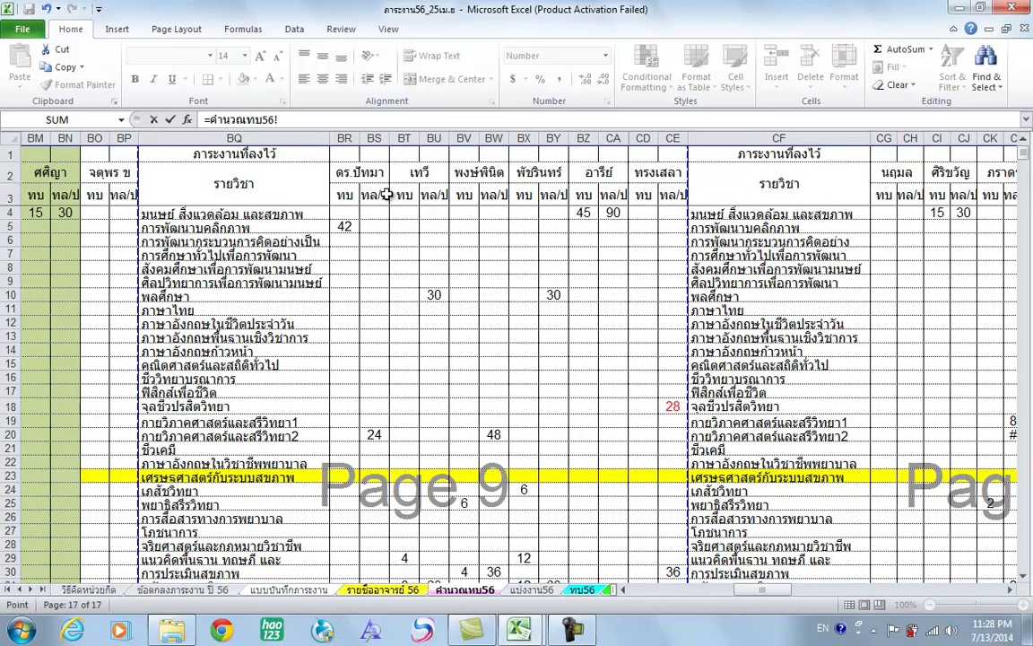
click(407, 487)
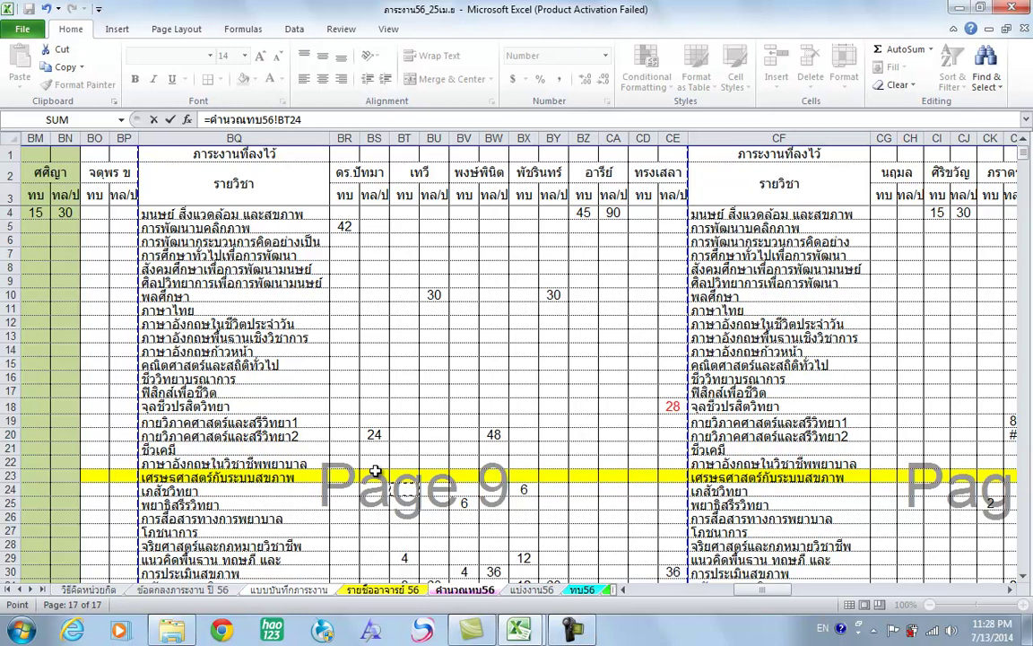
key(Return)
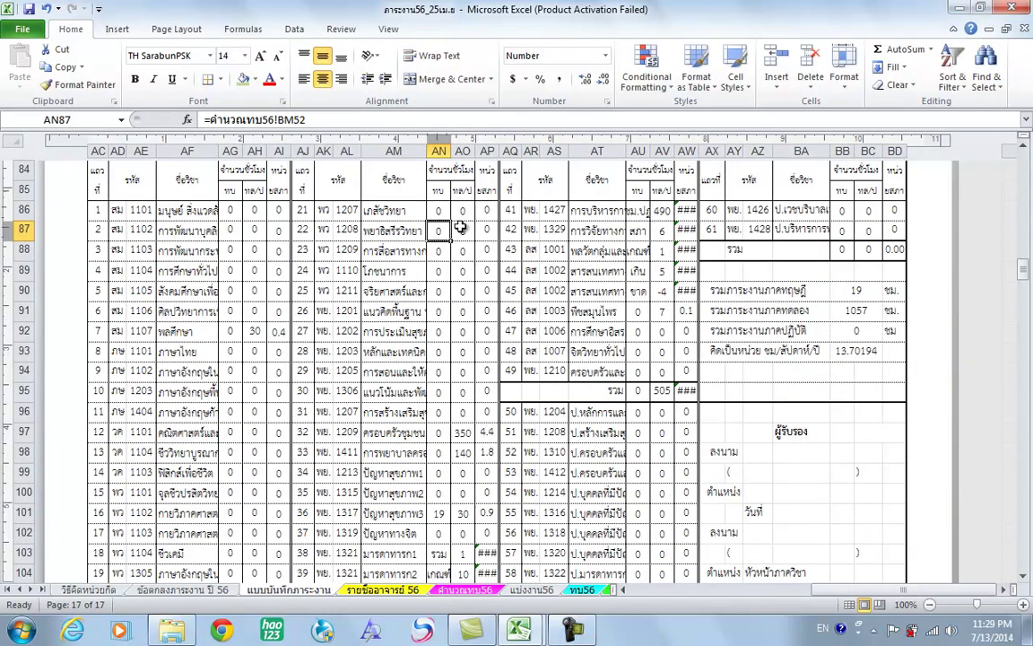
Step: Fill the AN86 link across to AO86 and down through row 105 for courses 21 to 40
click(437, 210)
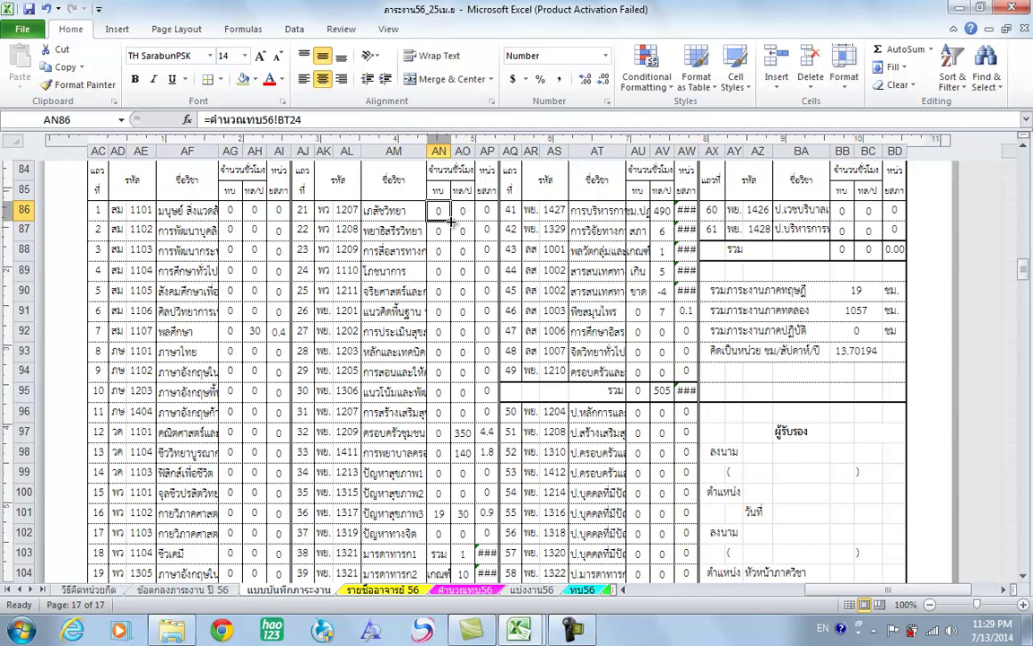
drag(451, 221, 468, 217)
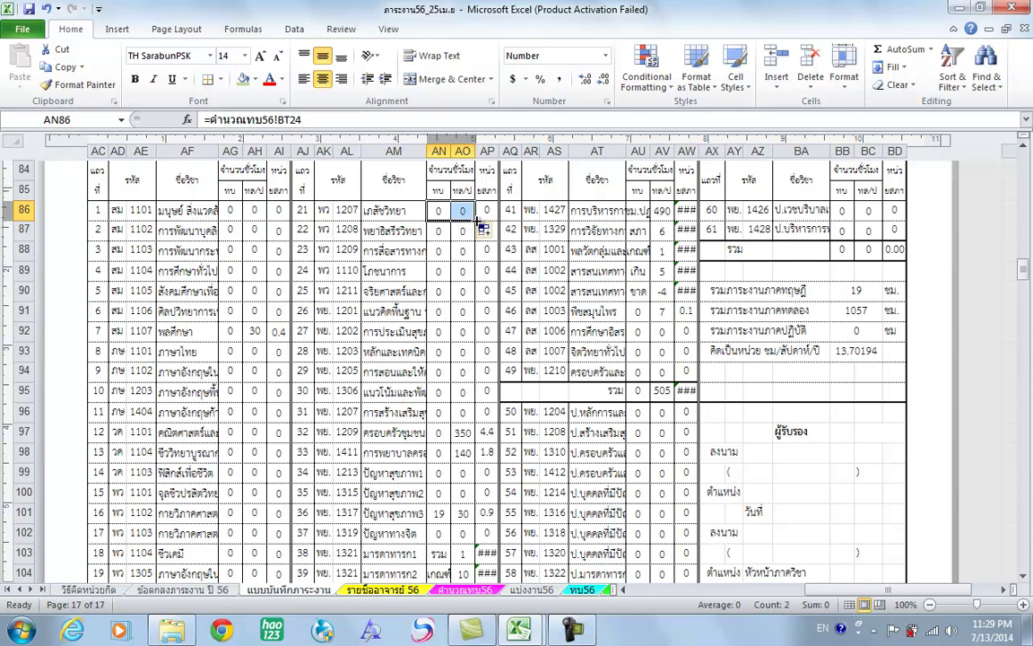
drag(478, 220, 466, 538)
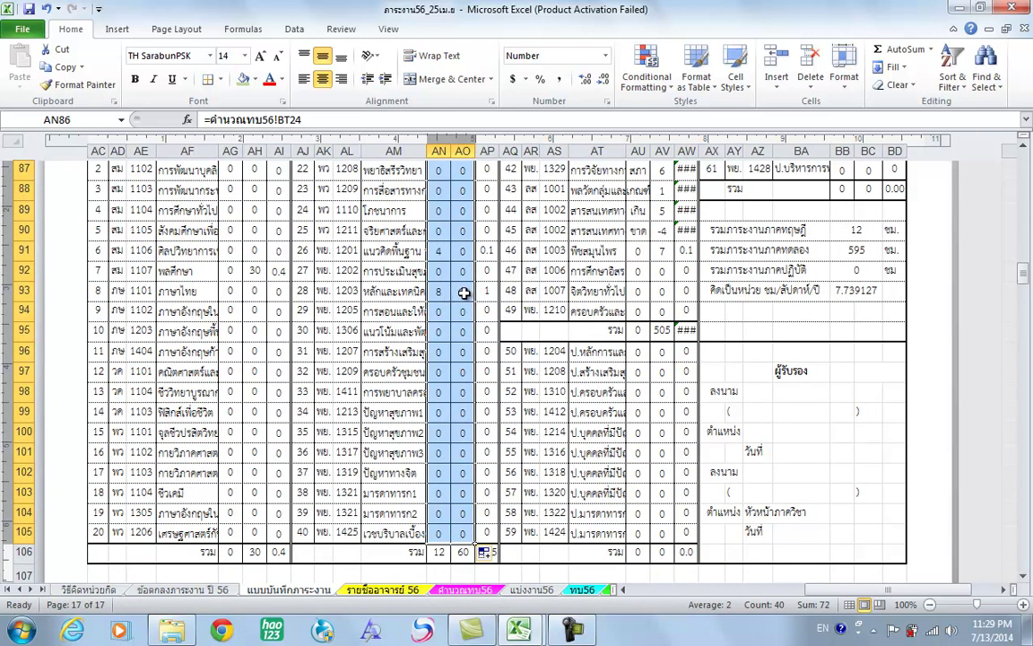
Step: Apply fine dotted horizontal borders between the rows of the hours cells AN86:AO105
scroll(464, 294, up, 2)
scroll(413, 299, down, 2)
click(223, 80)
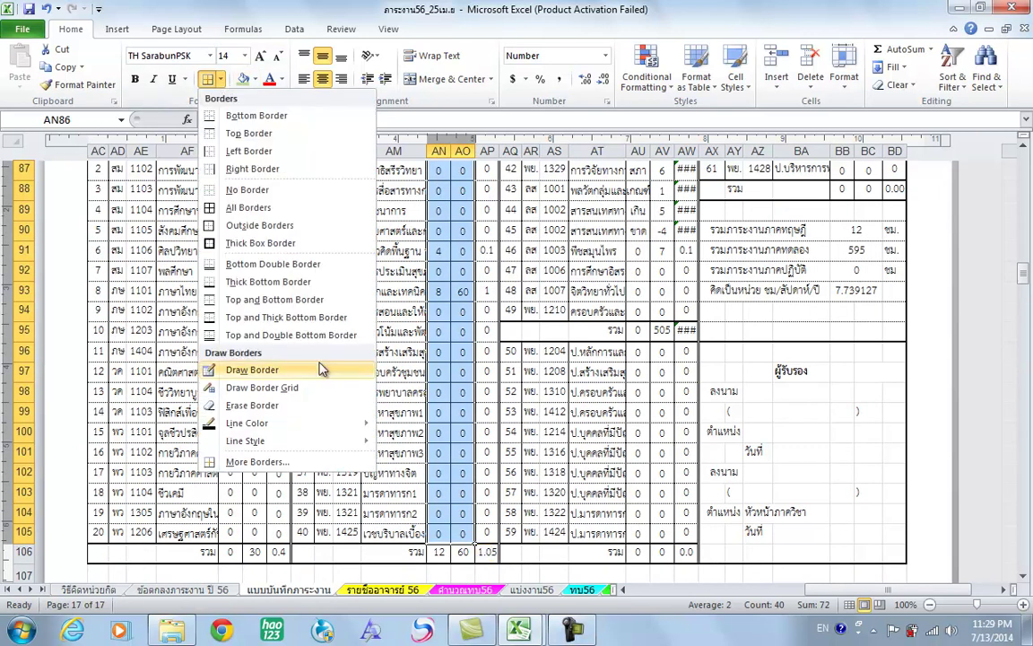
click(260, 462)
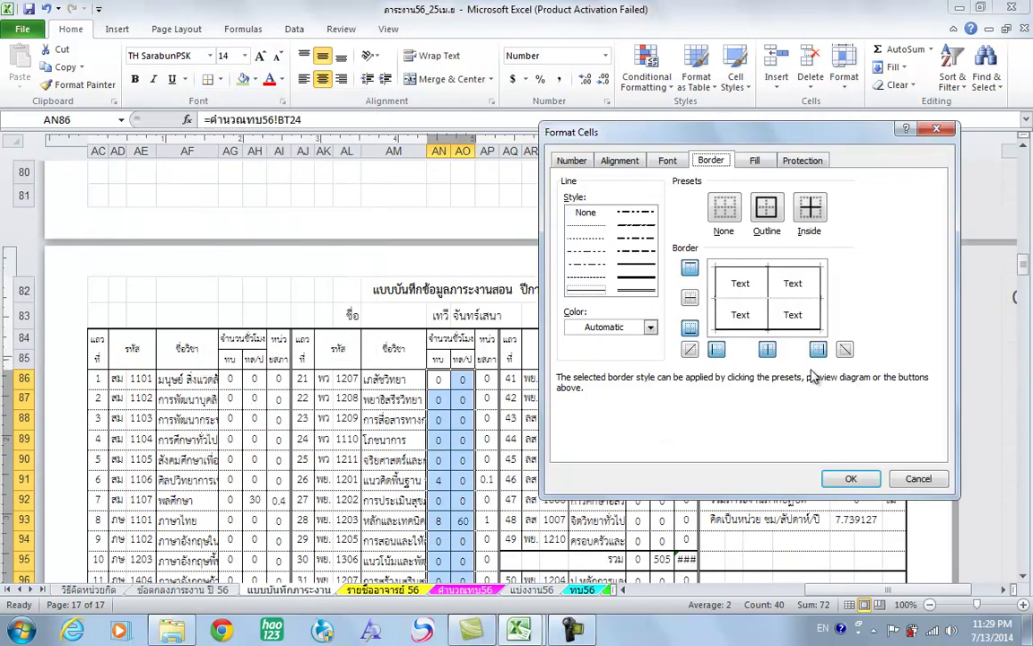
click(587, 225)
click(793, 300)
click(851, 478)
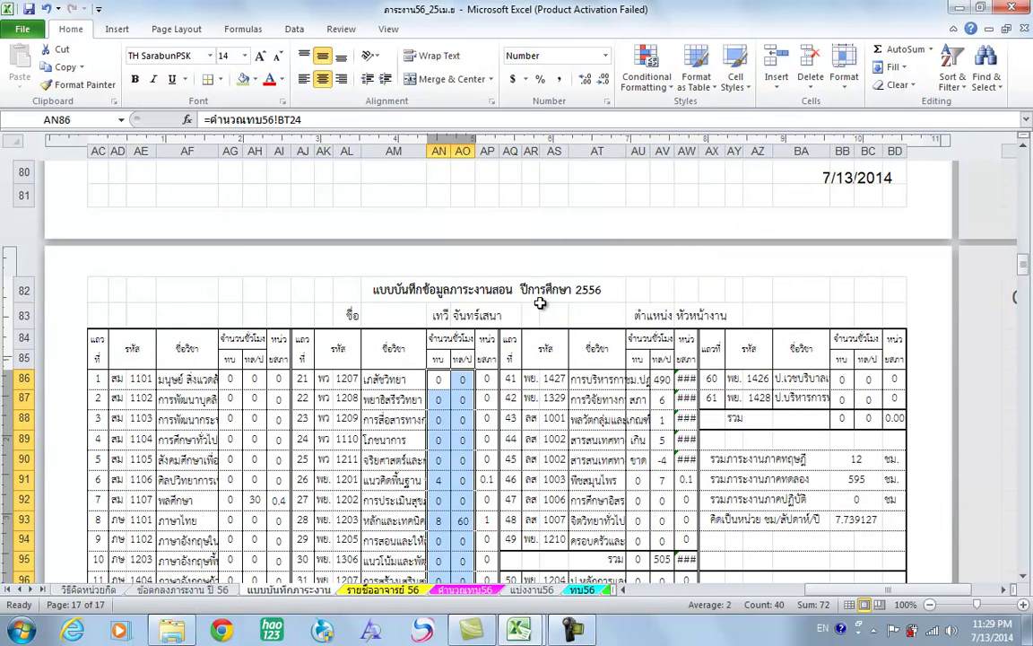
Step: Link course 41's theory-hours cell AU86 to BT44 on the คำนวณทบ56 sheet and fill it across to column AV and down through row 94
scroll(491, 288, down, 4)
scroll(533, 332, up, 3)
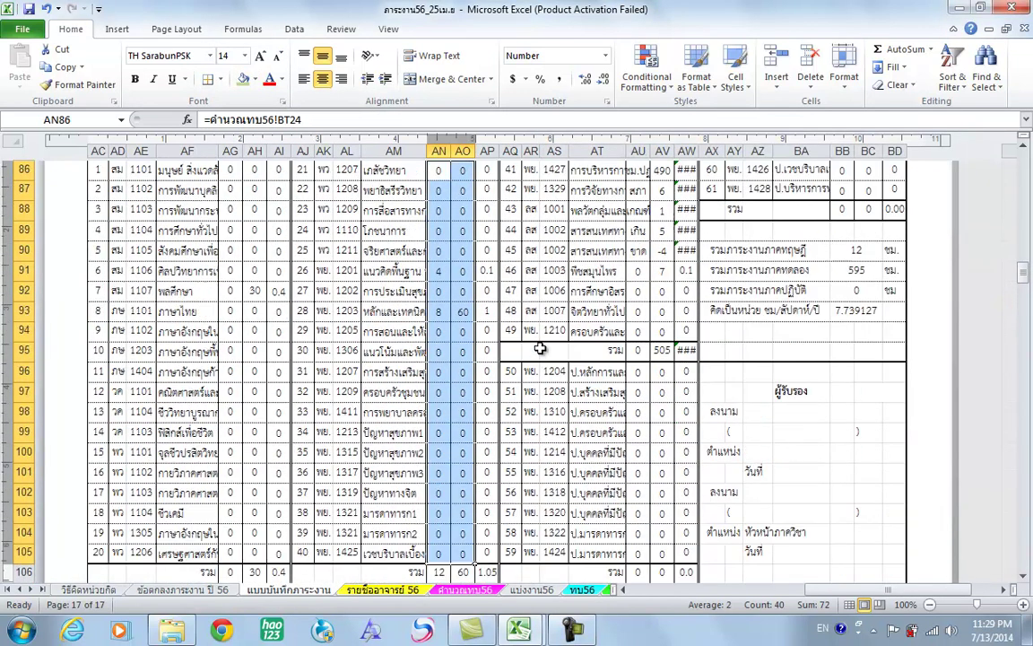
click(638, 236)
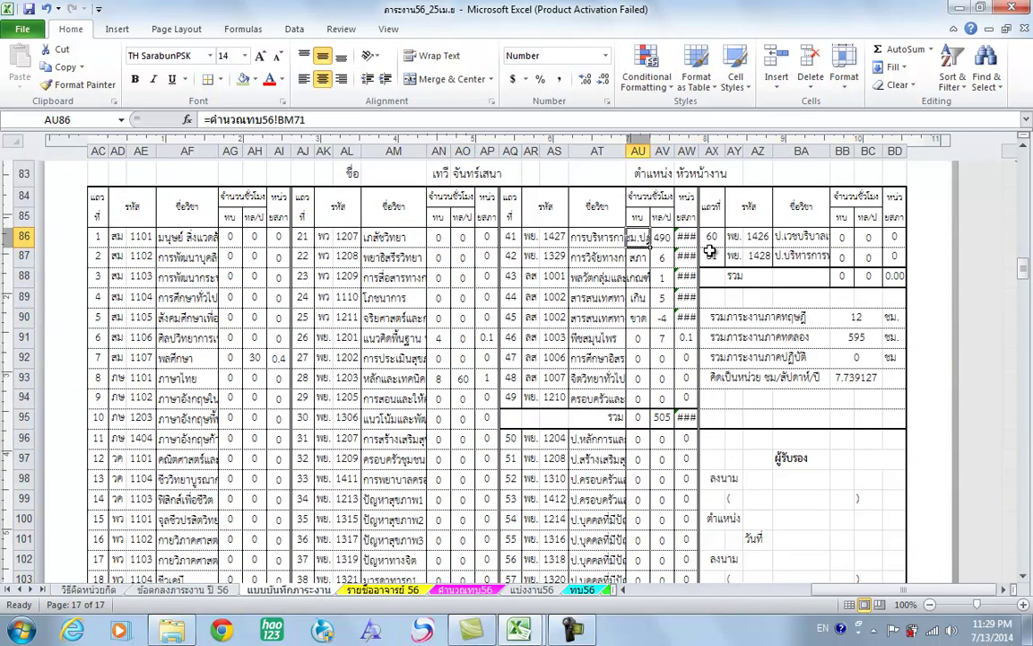
text(=)
click(469, 589)
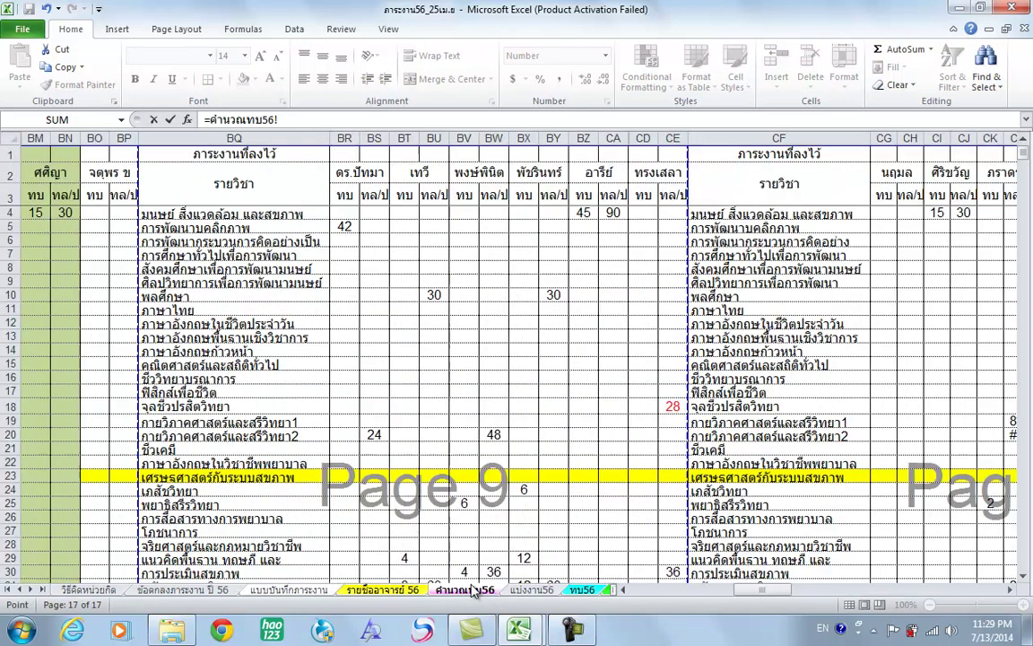
scroll(467, 448, down, 8)
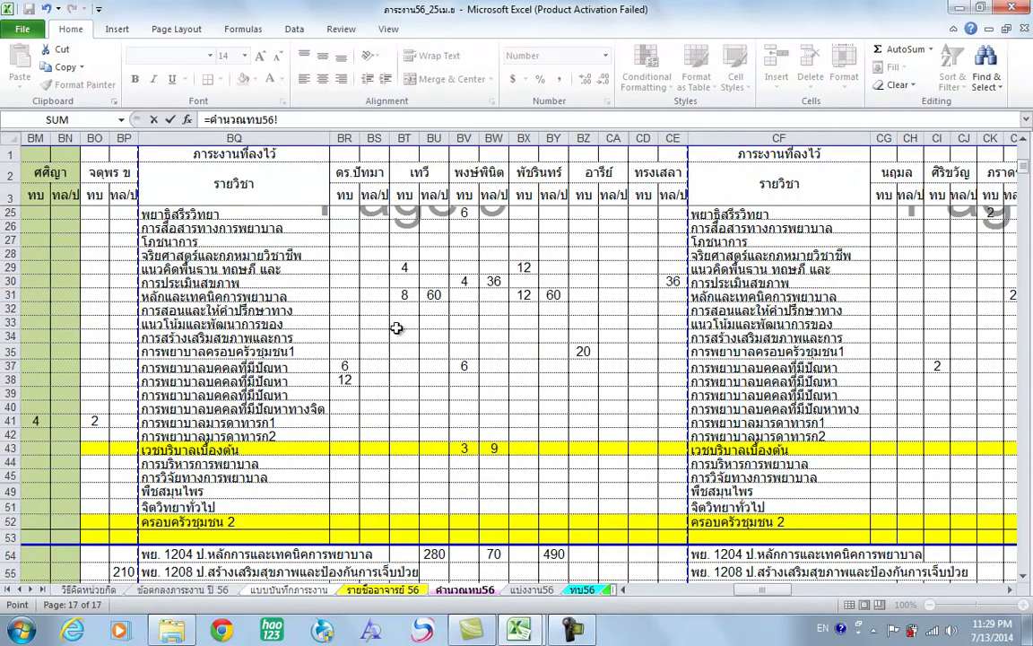
click(409, 464)
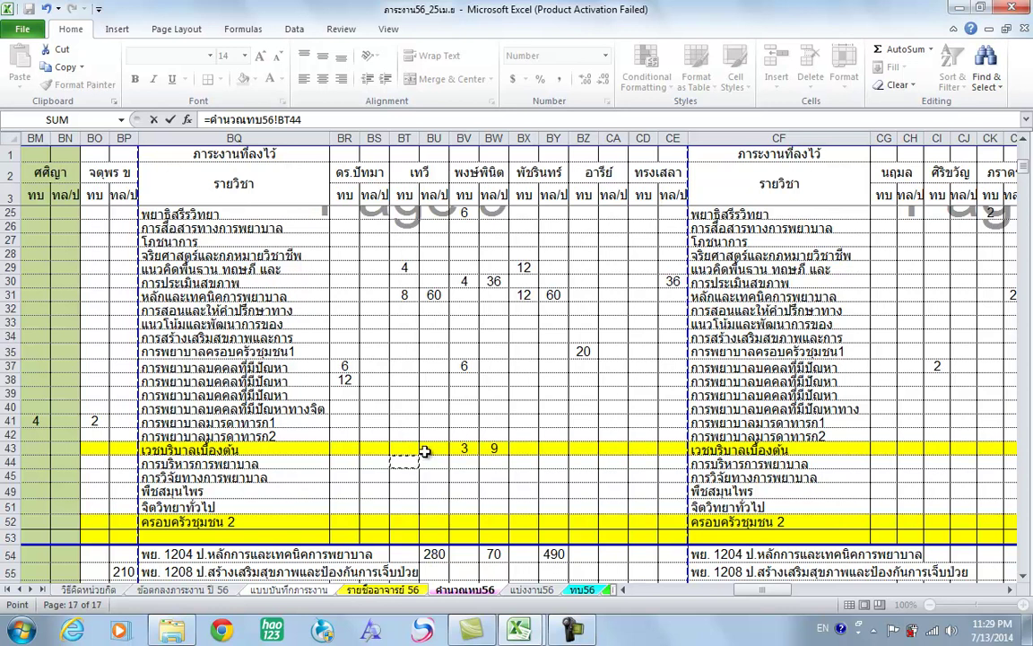
key(Return)
click(648, 242)
drag(653, 245, 679, 406)
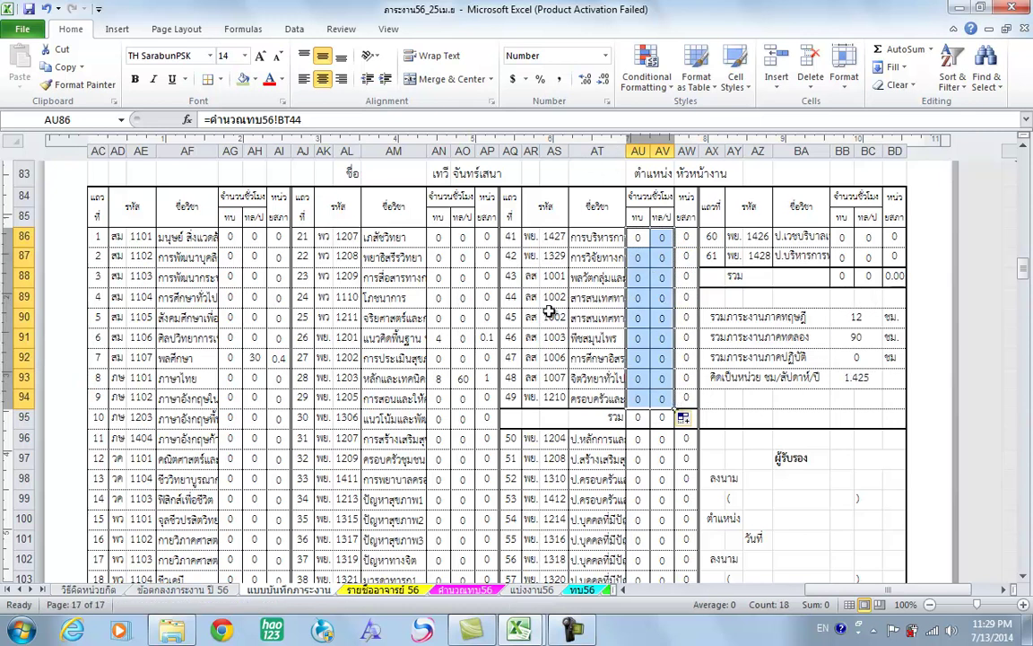
Step: Apply fine dotted horizontal borders between the rows of the hours cells AU86:AV94
click(220, 79)
click(277, 416)
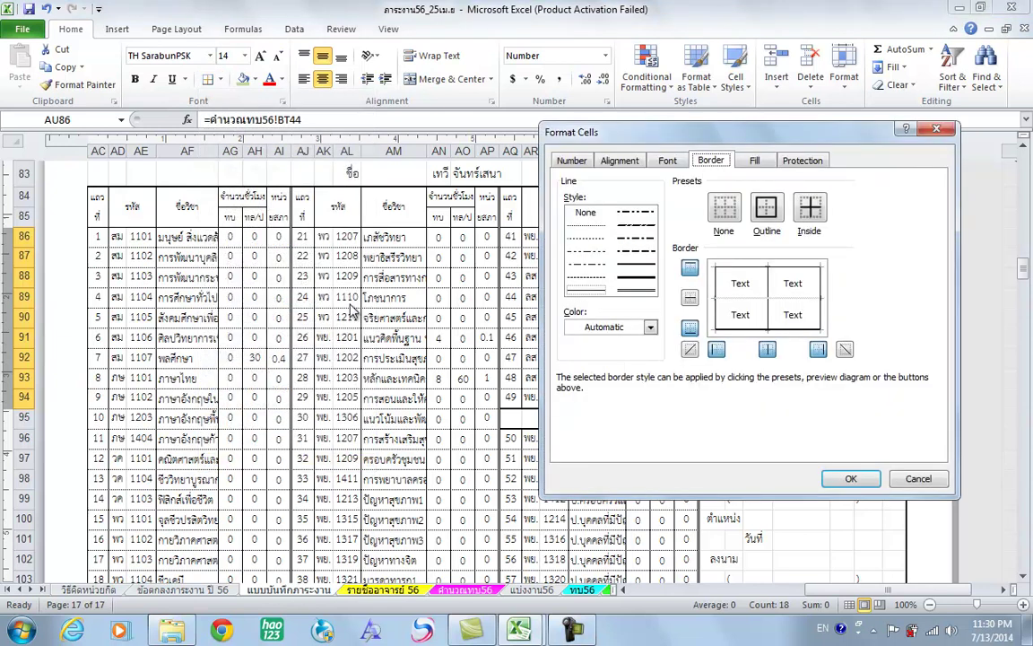
click(591, 225)
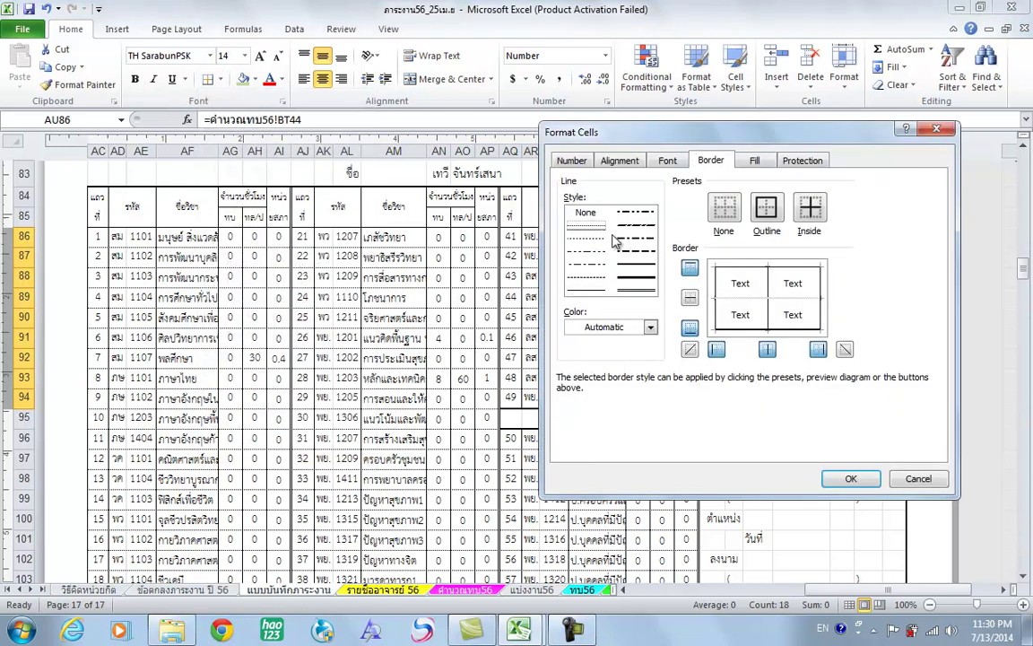
click(851, 478)
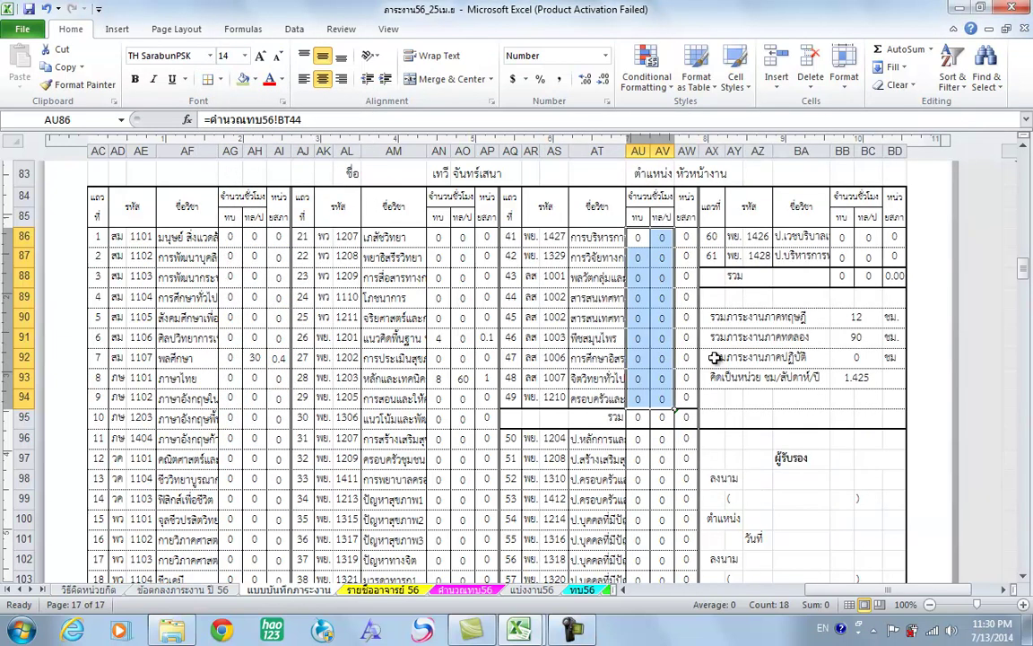
Step: Link course 50's theory-hours cell AU96 to cell BT54 on the คำนวณทบ56 sheet
scroll(761, 373, down, 2)
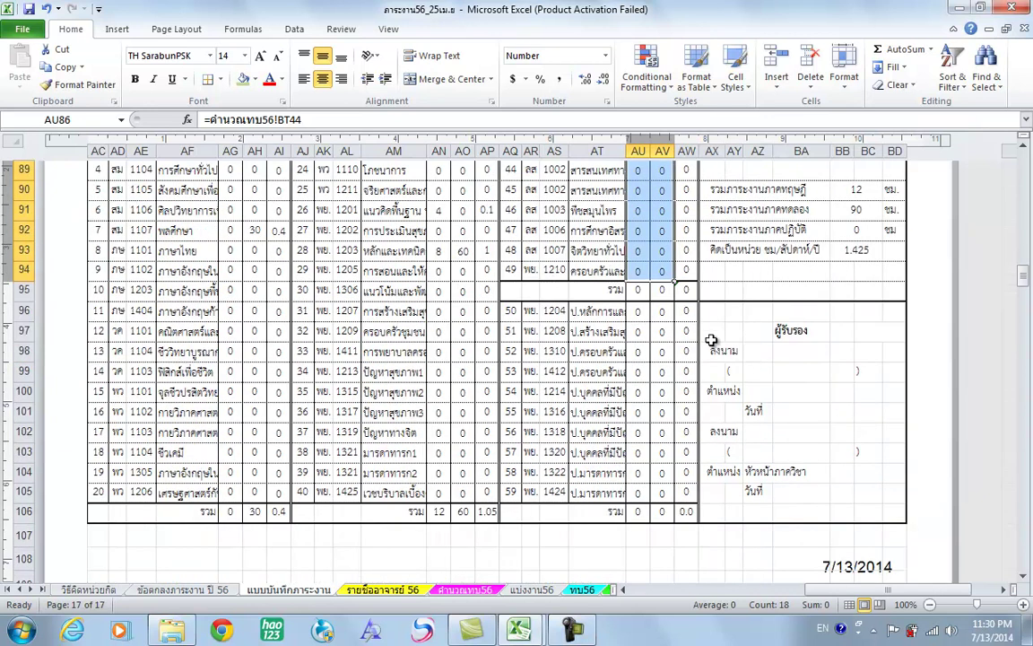
click(638, 312)
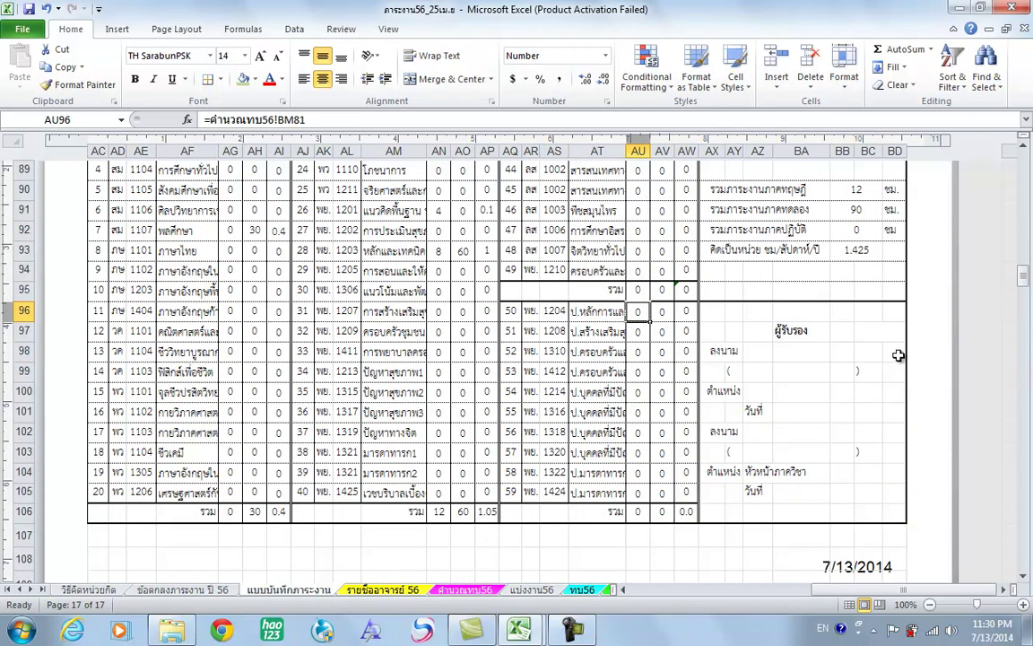
text(=)
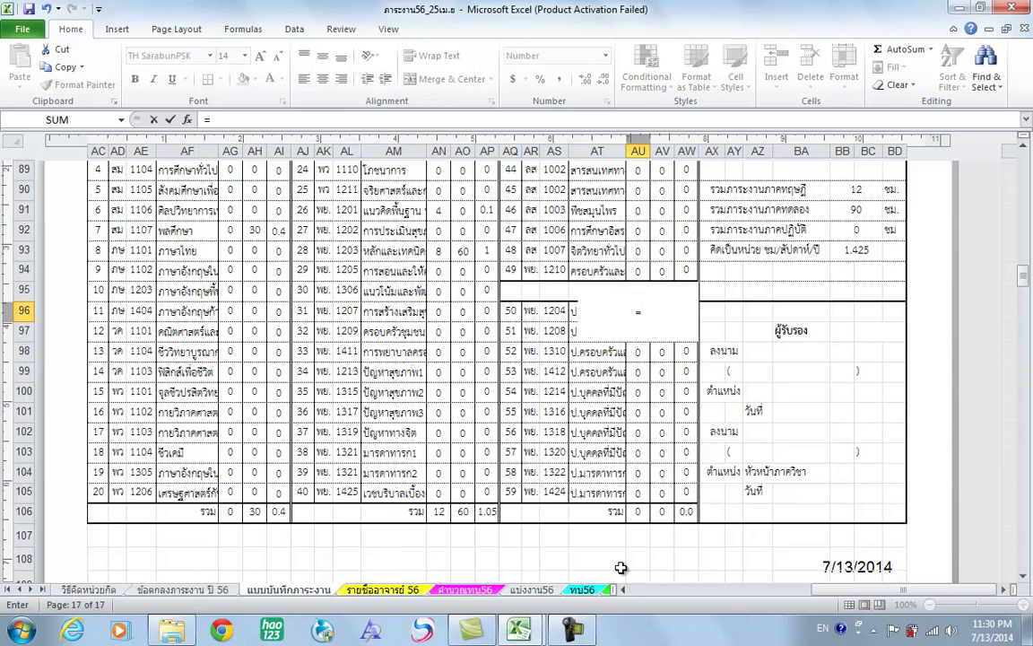
click(465, 589)
scroll(498, 483, down, 3)
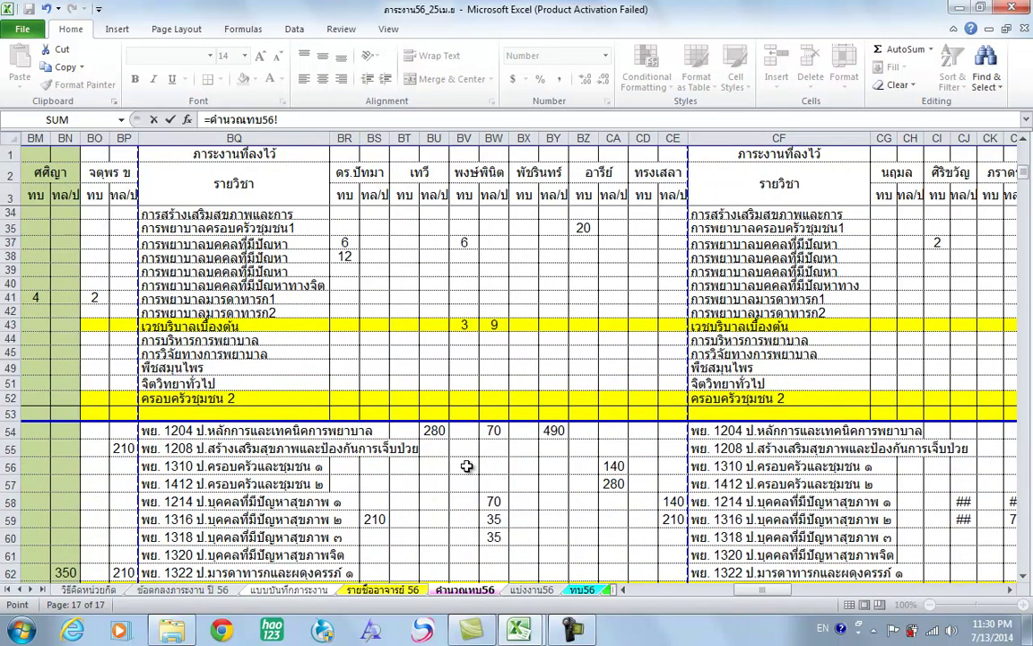
click(412, 432)
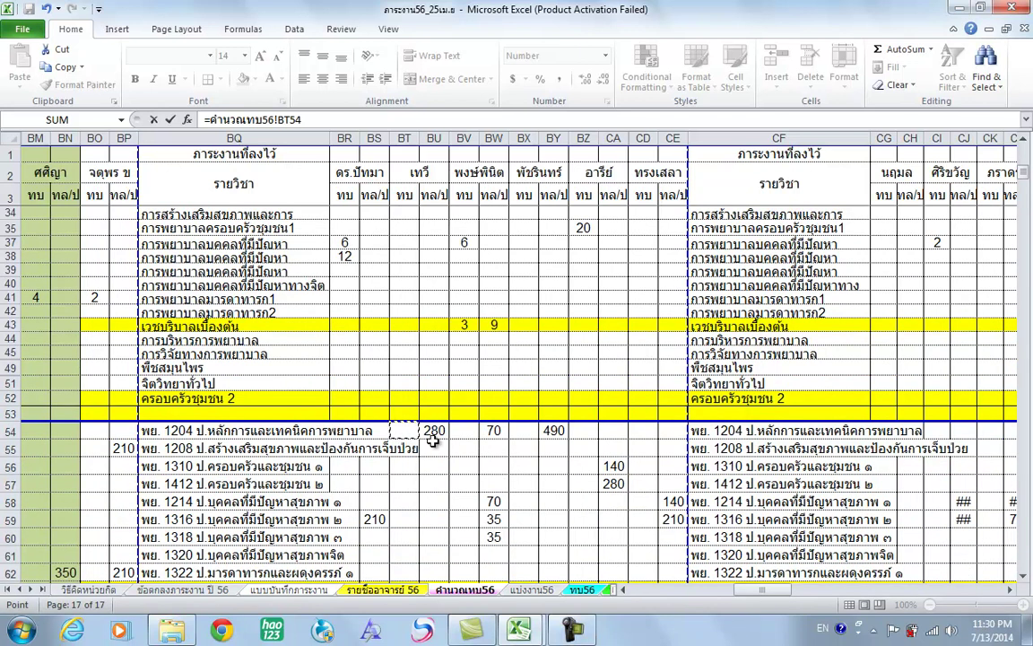
key(Return)
Step: Fill the AU96 link across to AV96 and down through row 105 for courses 50 to 59
click(645, 311)
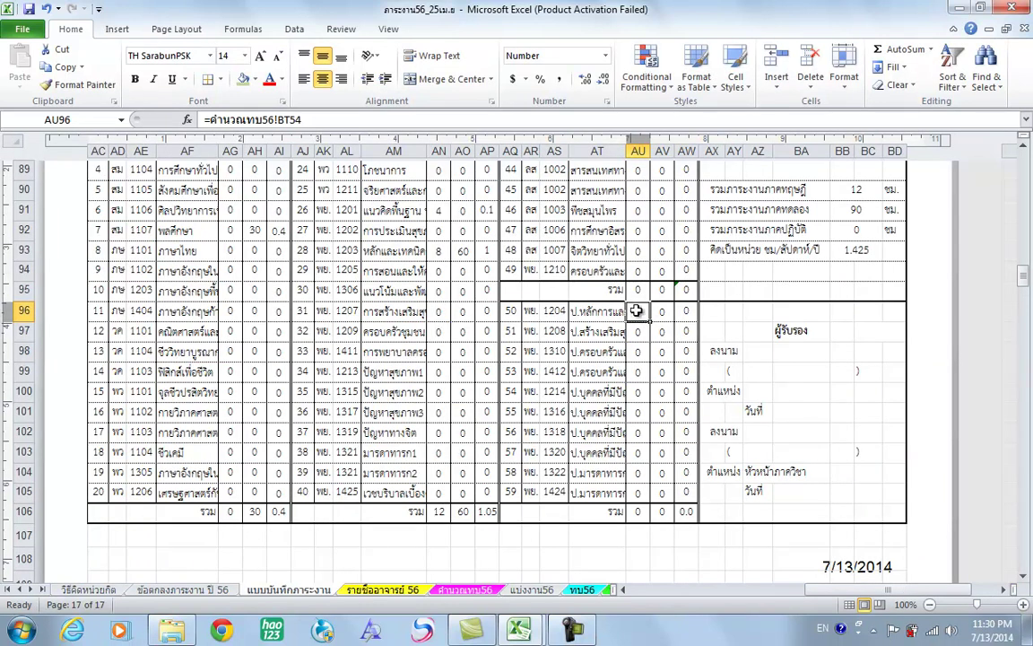
drag(651, 321, 671, 321)
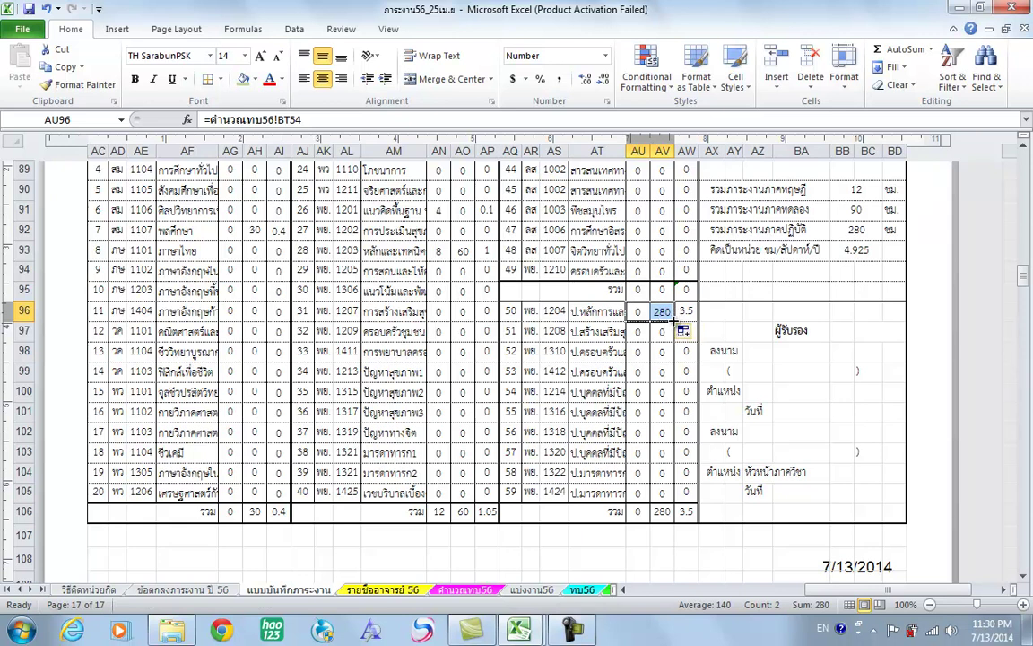
drag(675, 321, 666, 493)
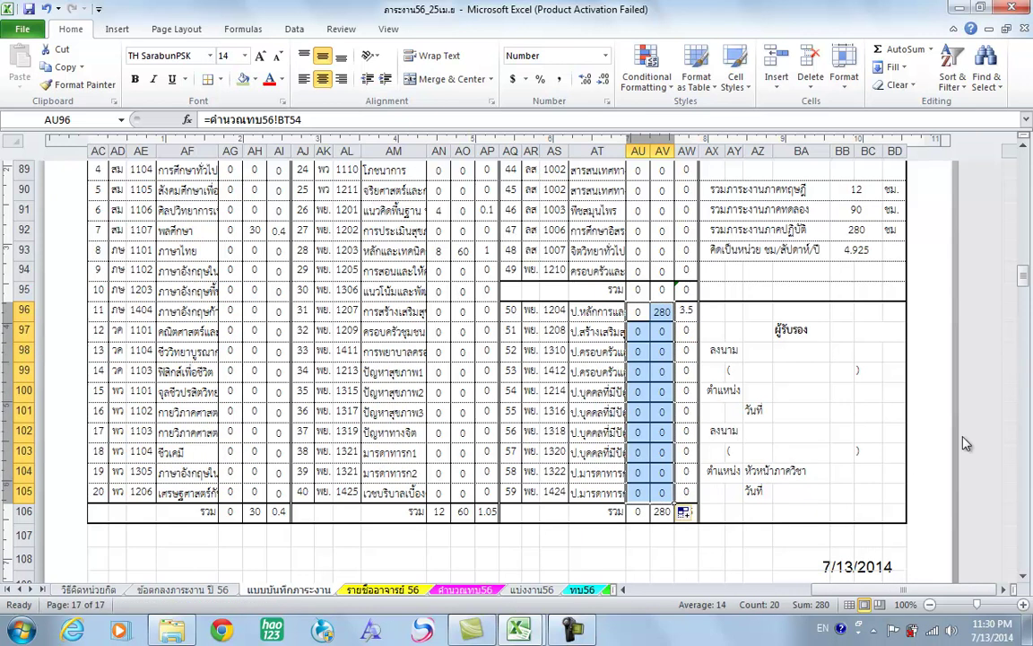
Step: Apply inner horizontal borders between the rows of the hours cells AU96:AV105
click(219, 79)
click(316, 457)
click(758, 309)
click(843, 478)
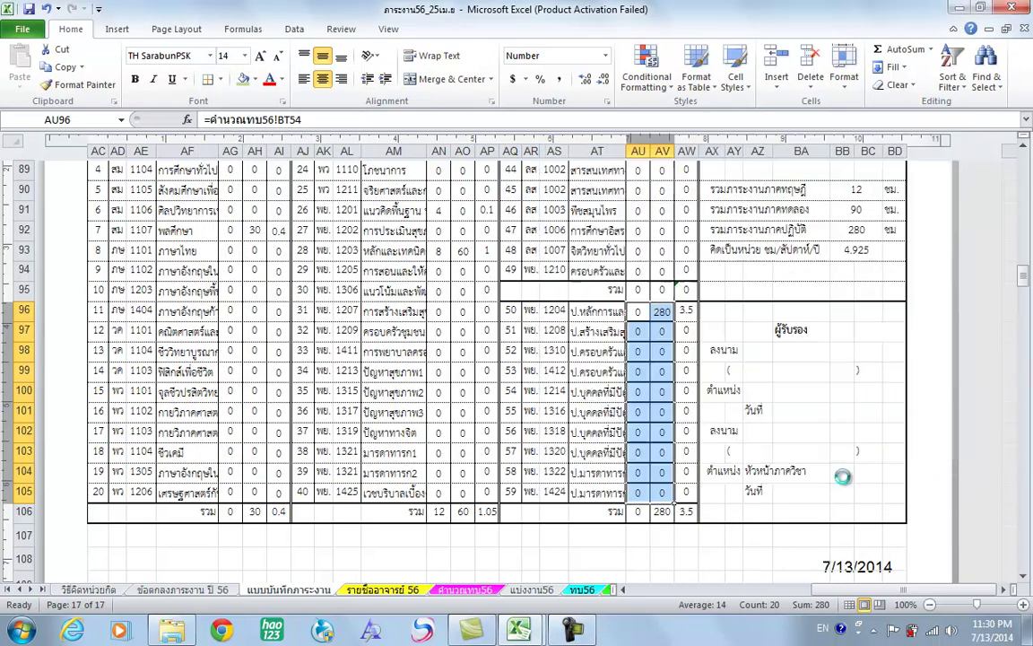
Step: Link course 60's theory-hours cell BB86 to cell BV64 on the คำนวณทบ56 sheet and fill it across to BC86
scroll(853, 372, up, 3)
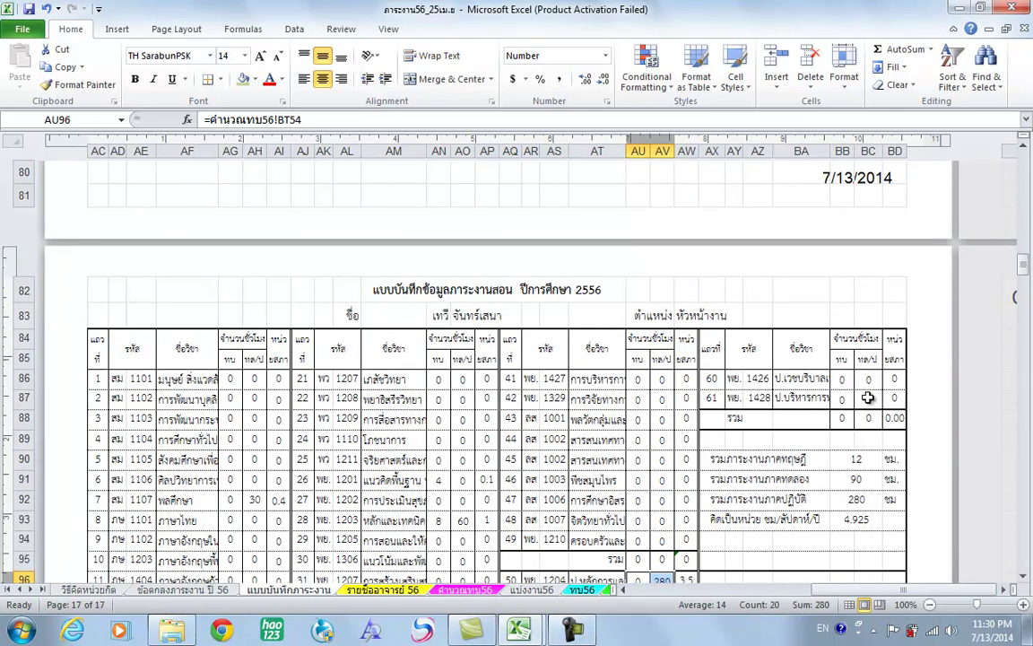
click(840, 380)
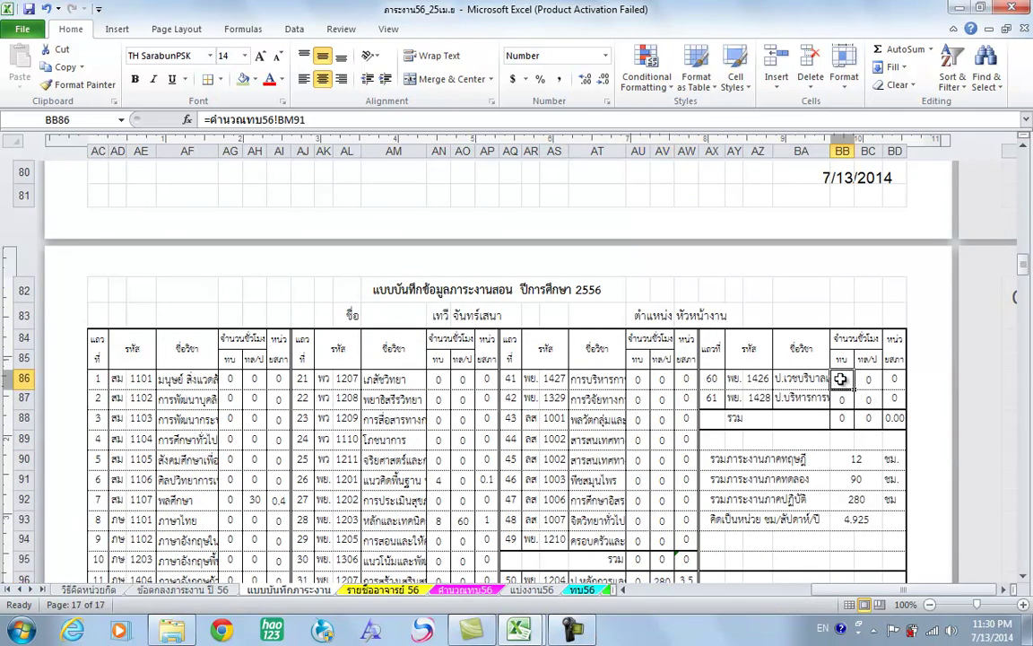
text(=)
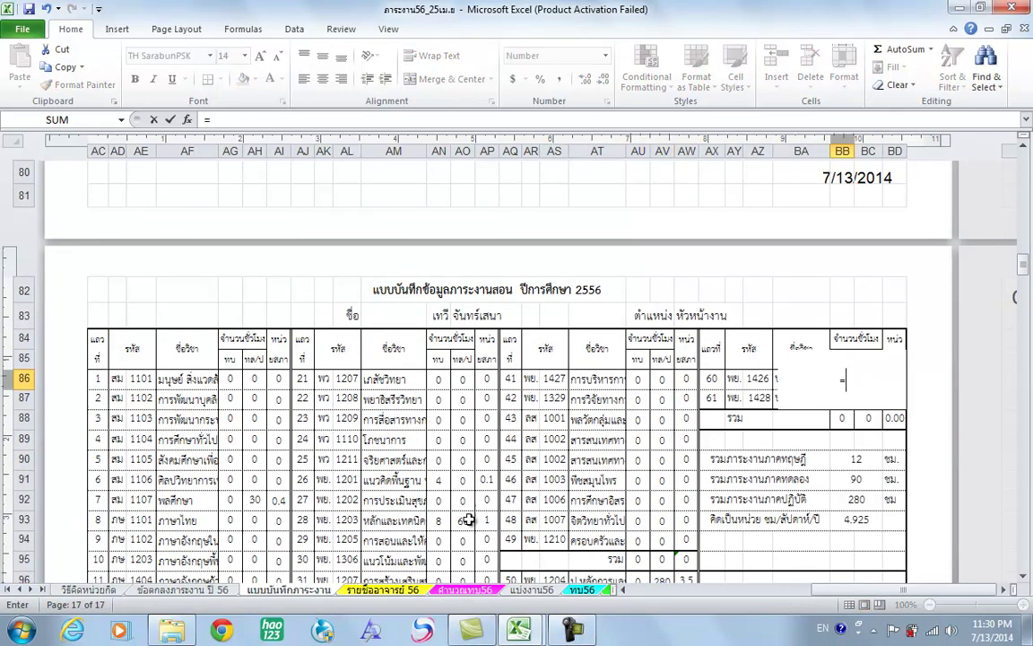
click(492, 593)
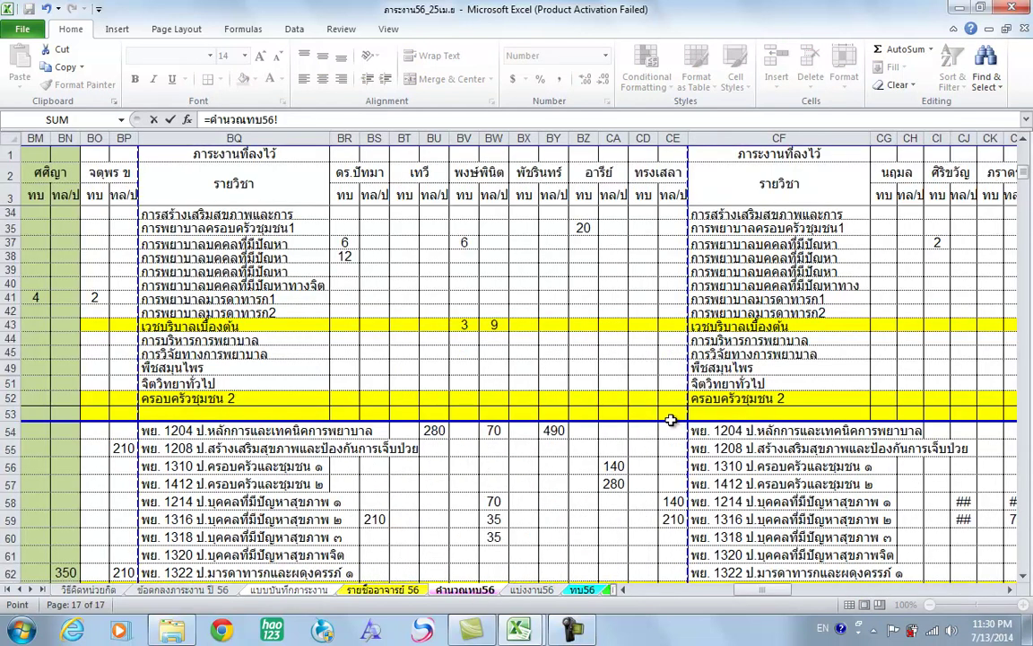
scroll(545, 478, down, 4)
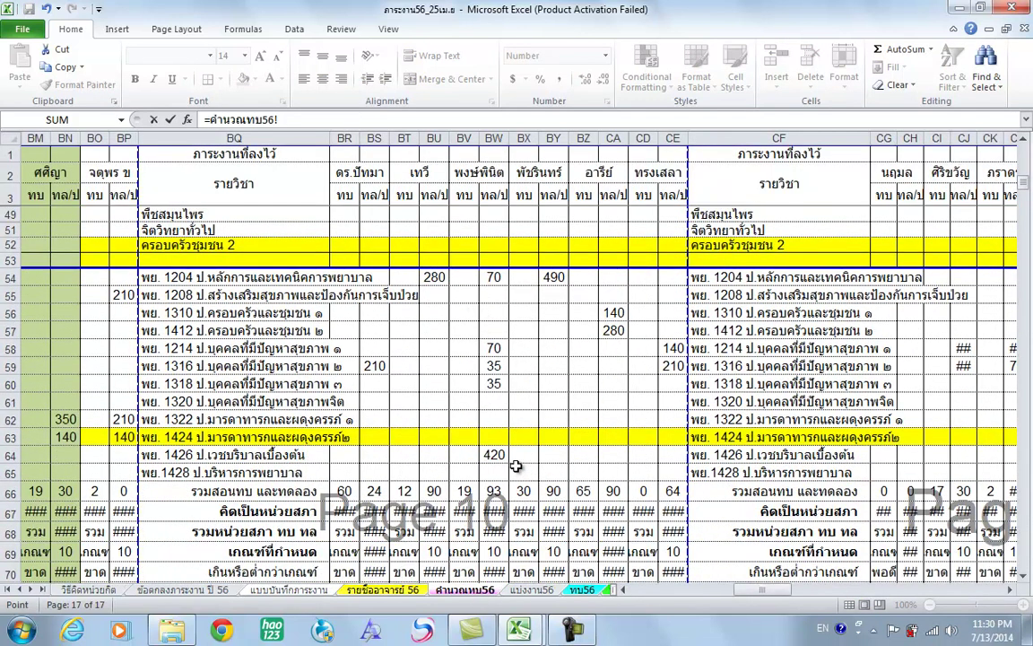
click(468, 458)
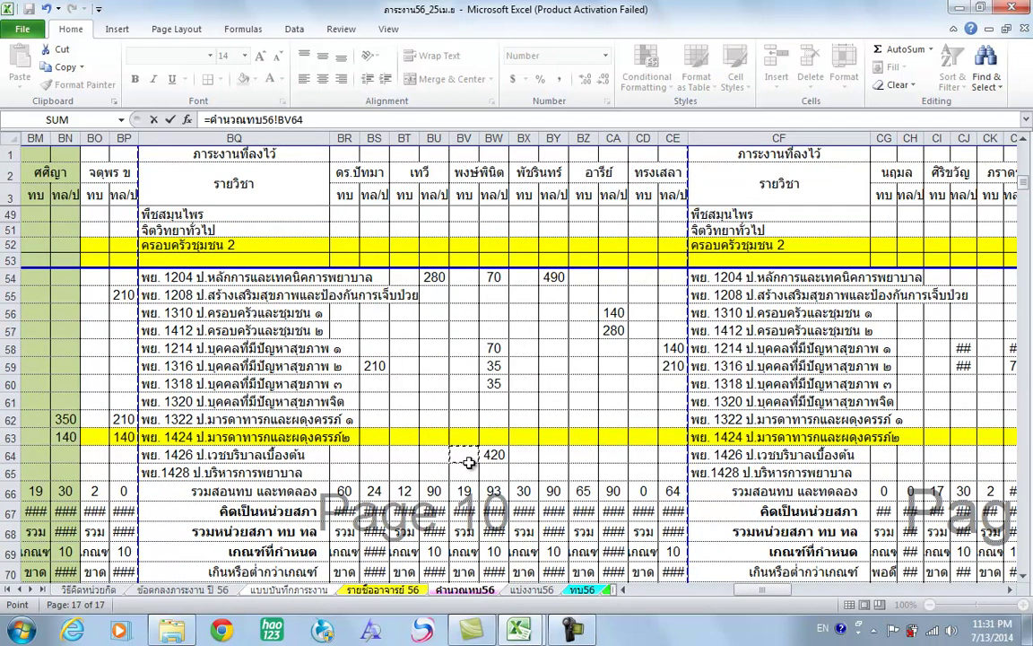
key(Return)
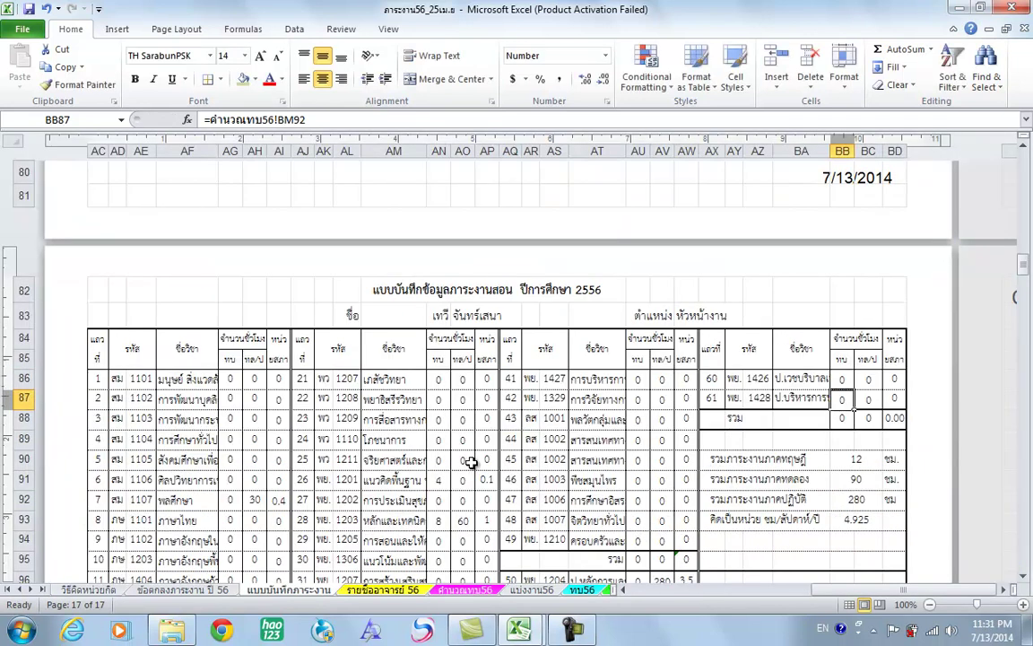
click(851, 383)
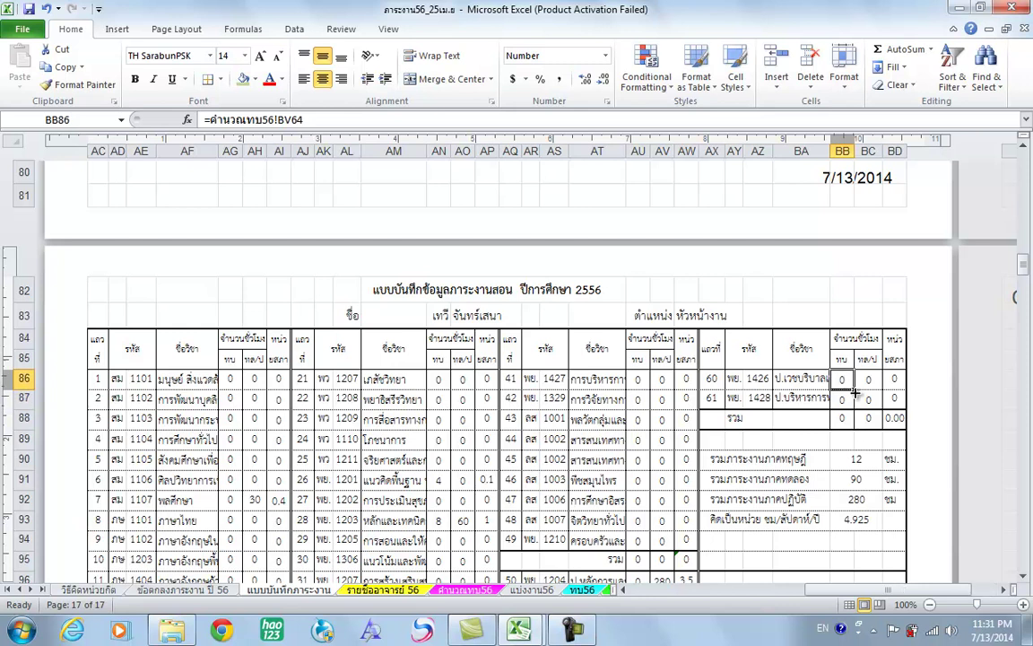
drag(856, 388, 868, 391)
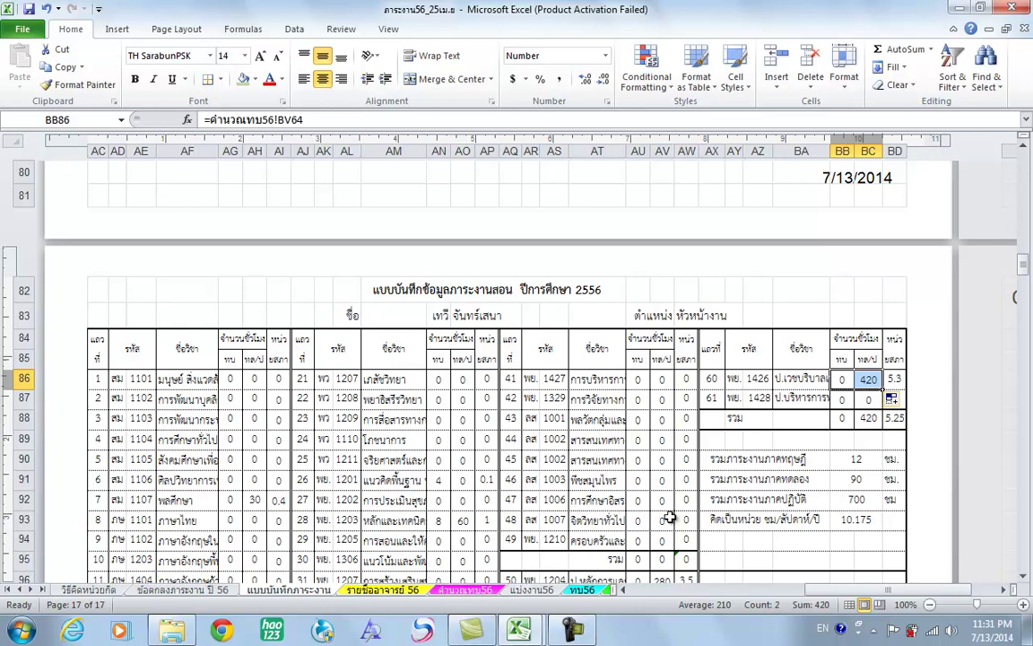
Step: Relink BB86 to cell BT64 on the คำนวณทบ56 sheet and fill the link across and down to BC87
click(476, 592)
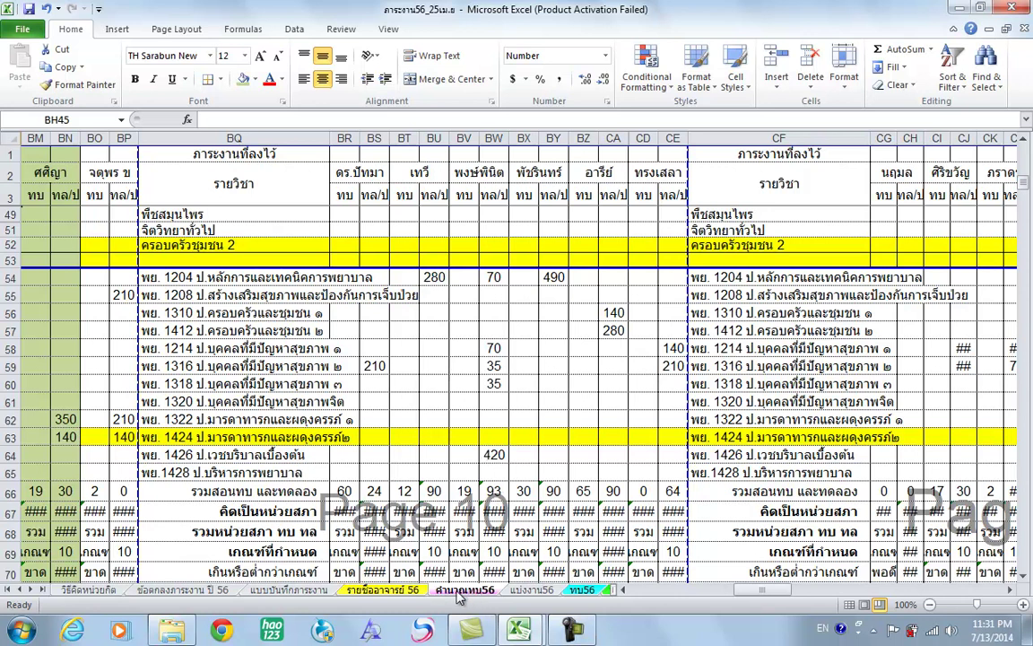
click(287, 590)
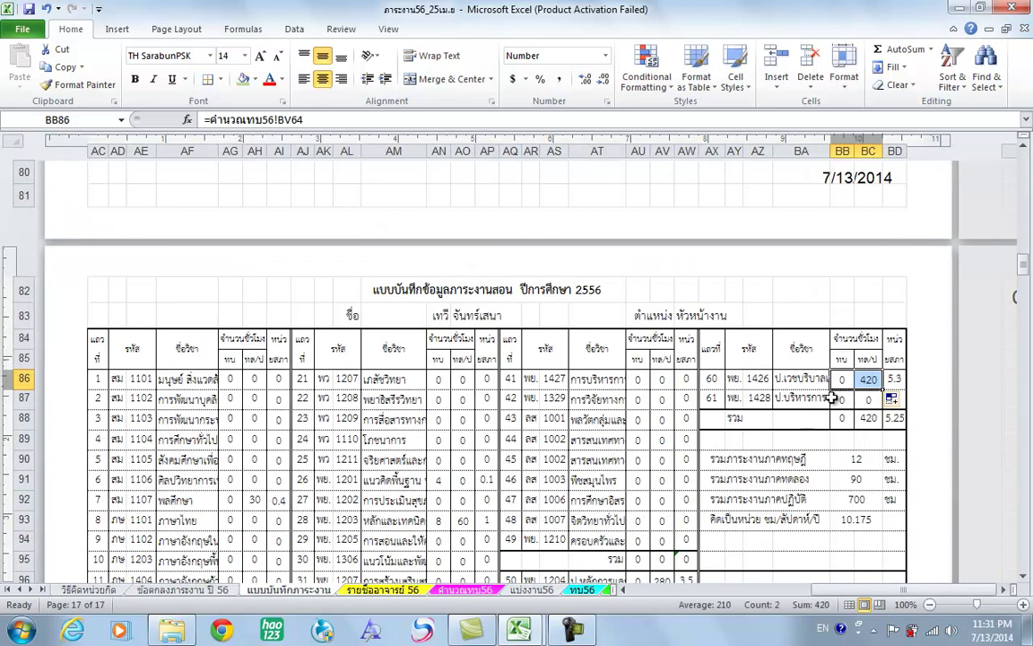
text(=)
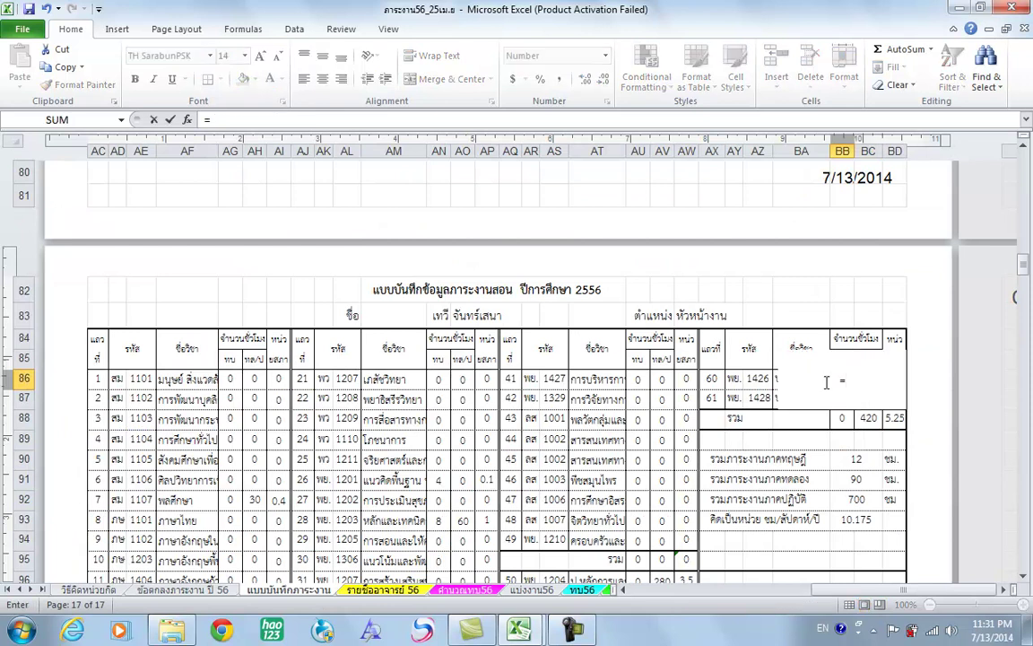
click(463, 594)
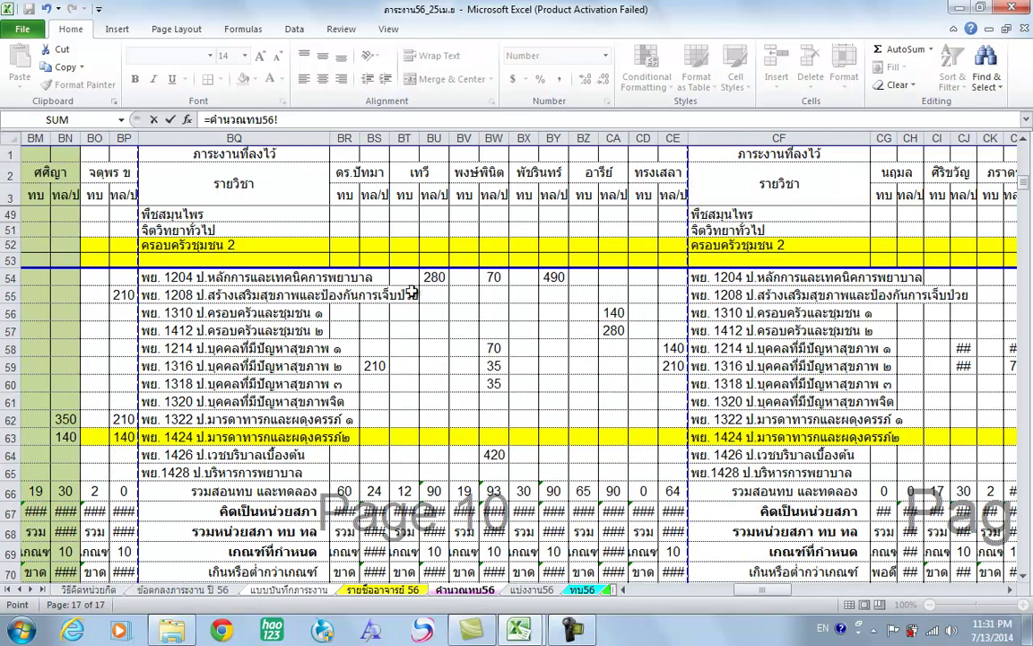
click(404, 460)
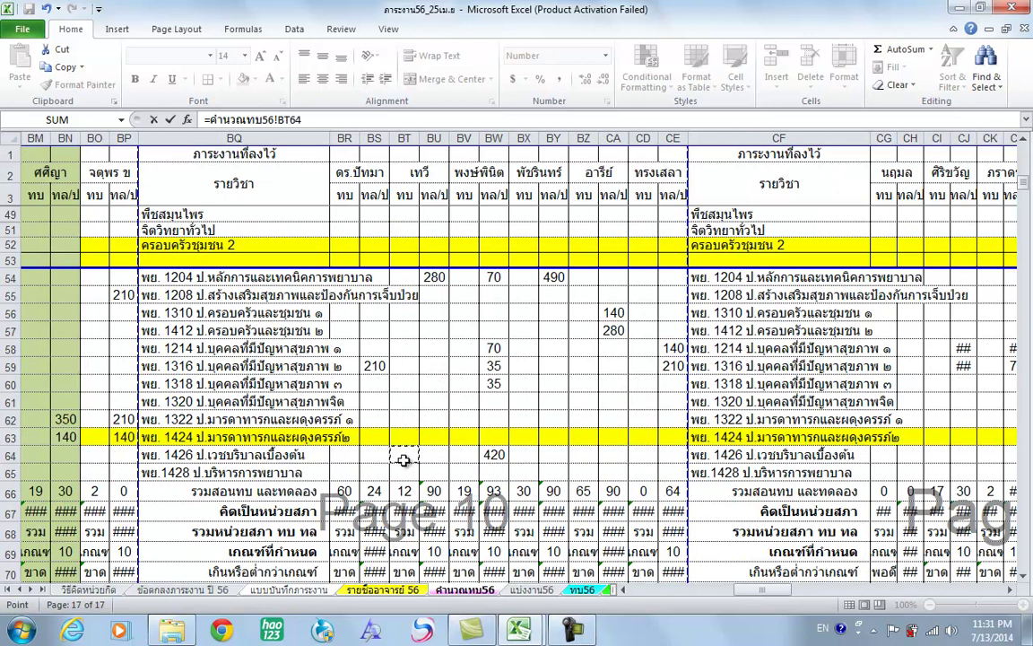
key(Return)
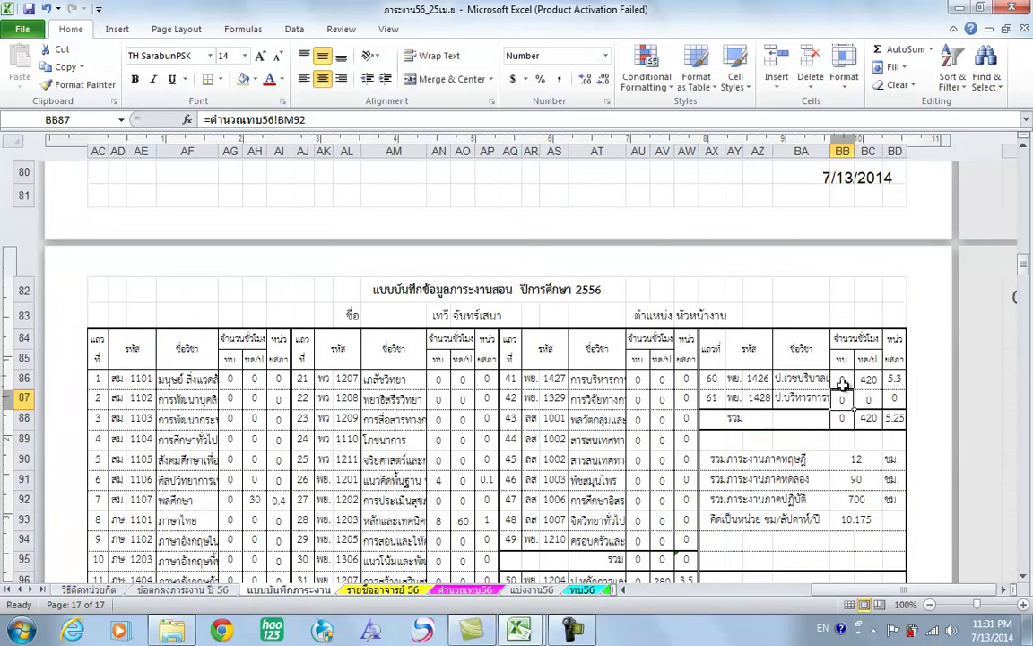
drag(854, 388, 884, 410)
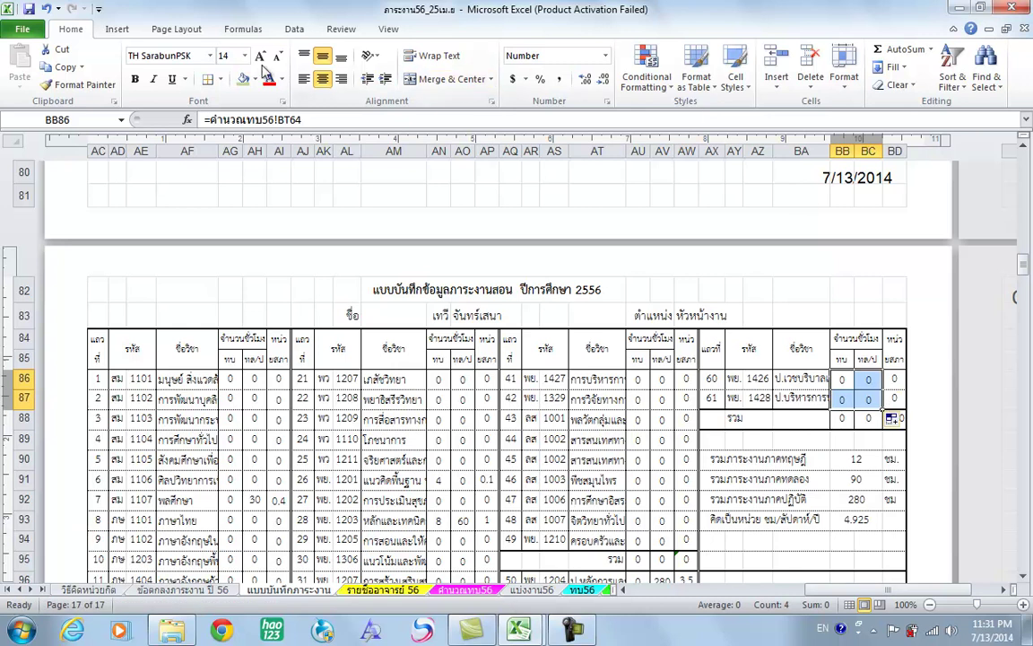
Step: Apply a fine dotted inner horizontal border between the rows of the hours cells BB86:BC87
click(220, 79)
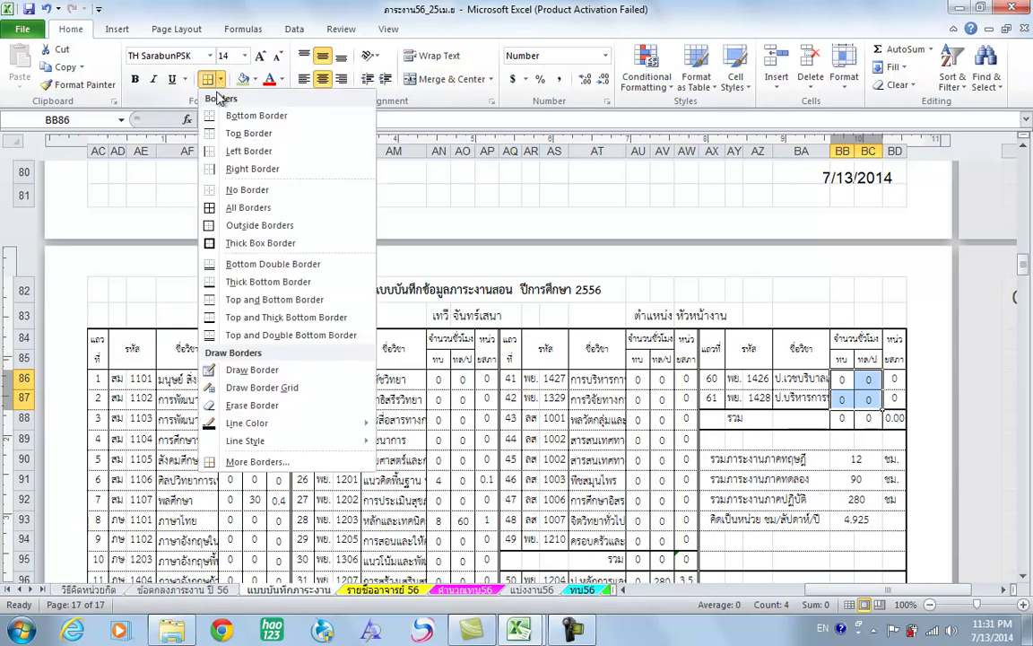
click(297, 460)
click(586, 225)
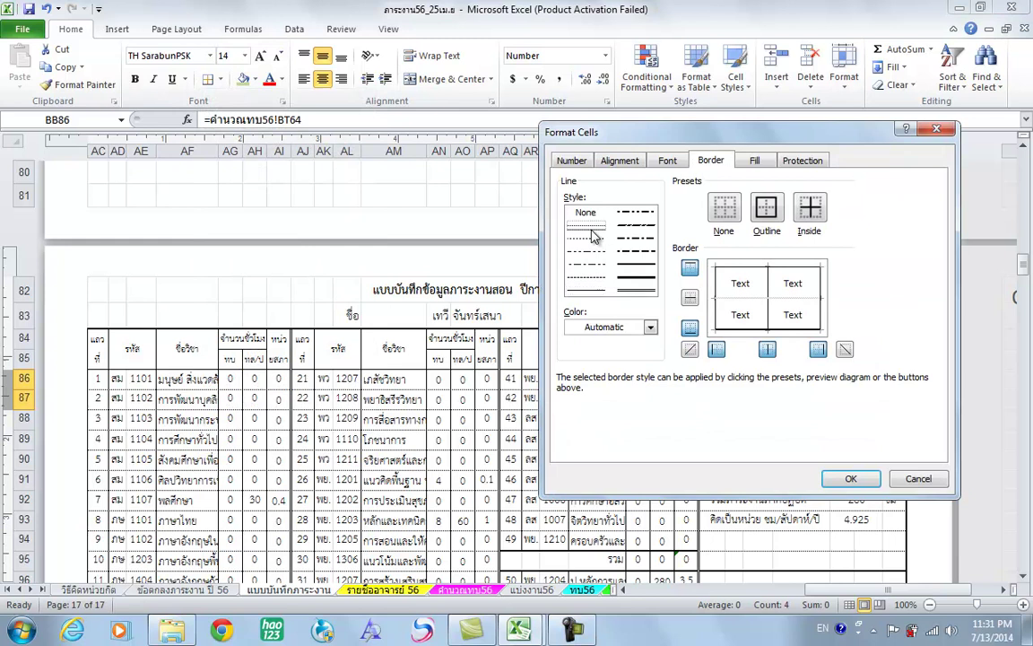
click(778, 297)
click(852, 478)
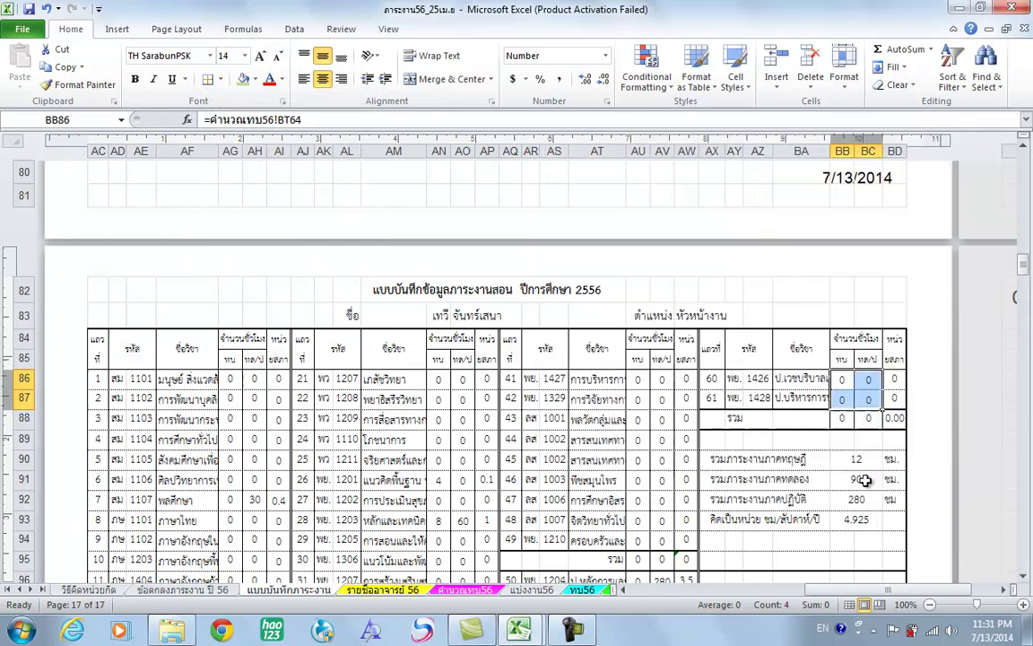
scroll(946, 484, down, 2)
scroll(918, 413, up, 1)
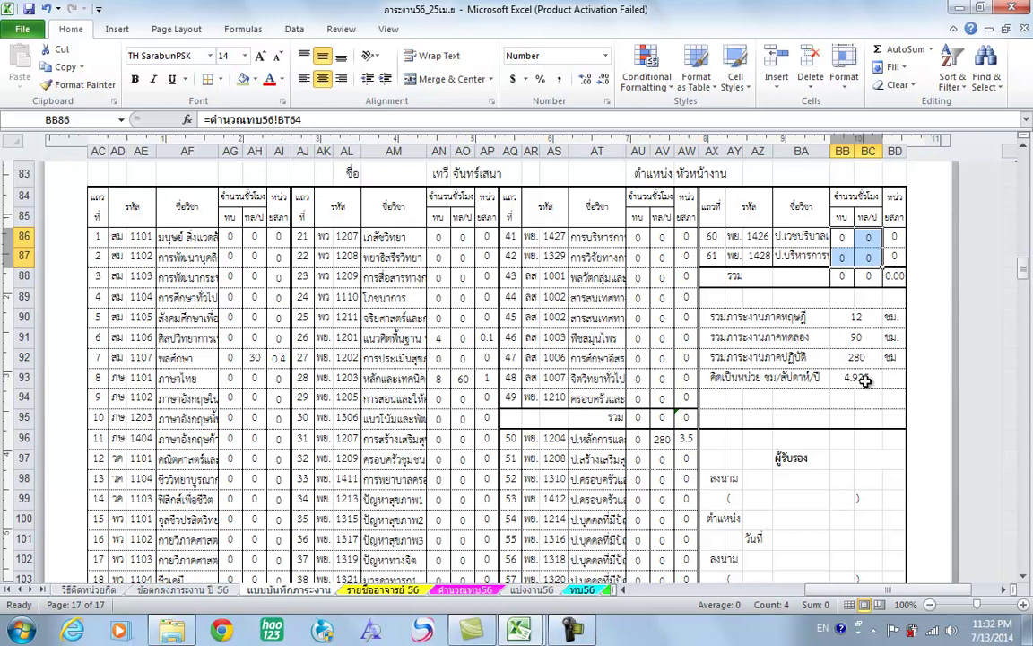
Step: Set the font of the entire คำนวณทบ56 sheet to TH SarabunPSK
click(485, 592)
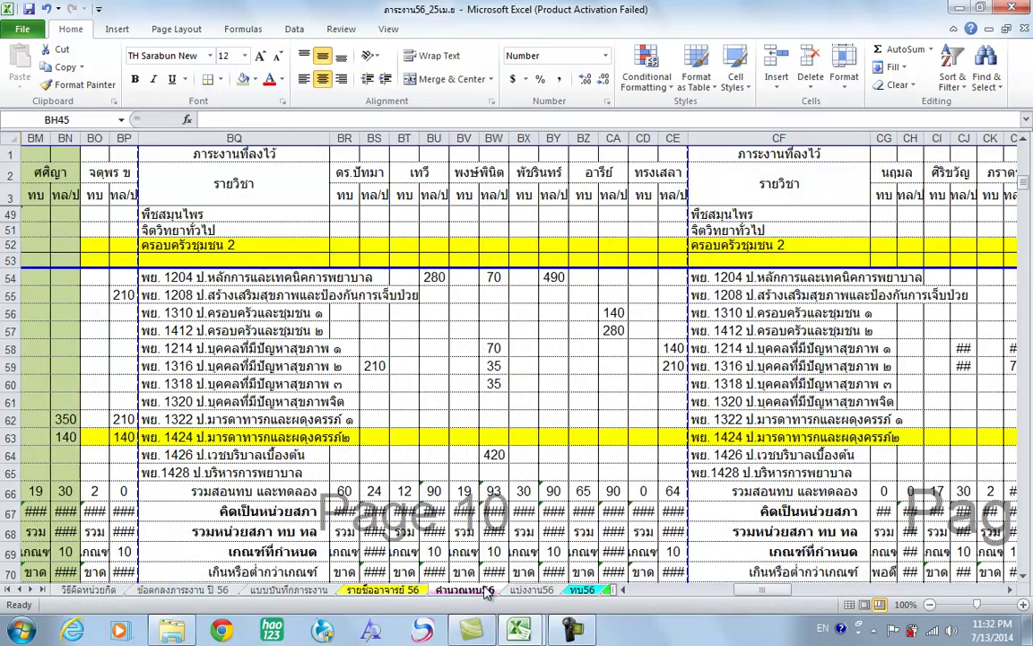
click(12, 130)
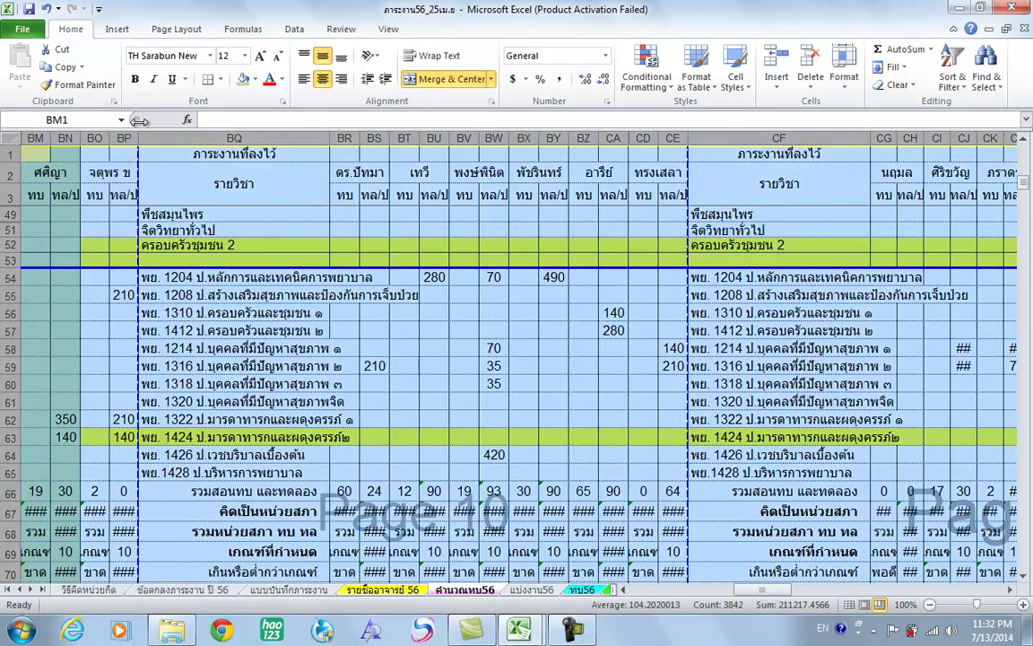
click(210, 56)
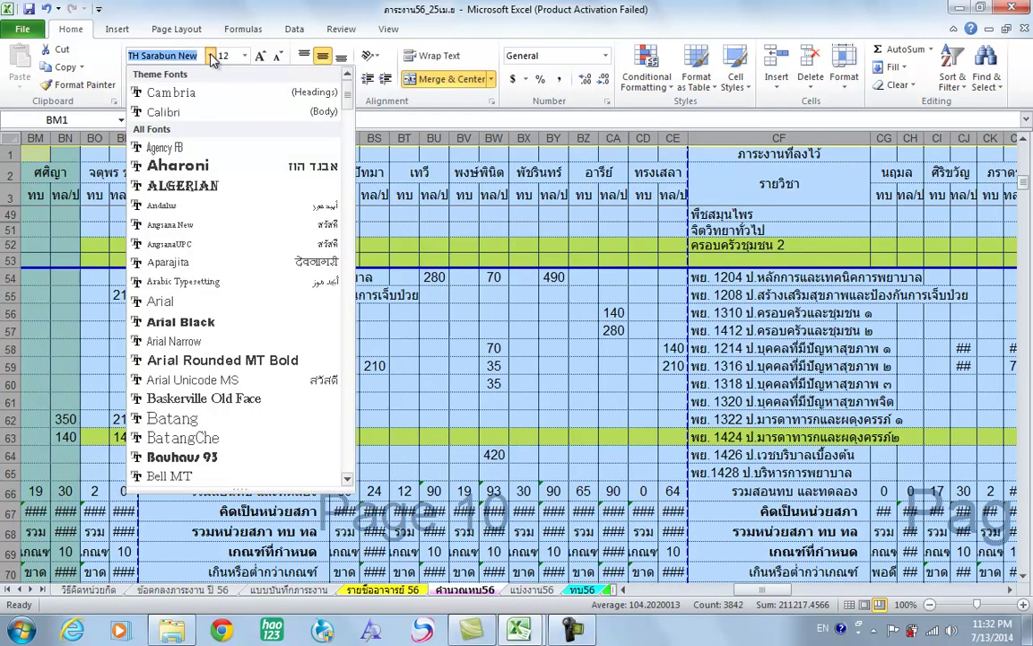
drag(355, 112, 352, 448)
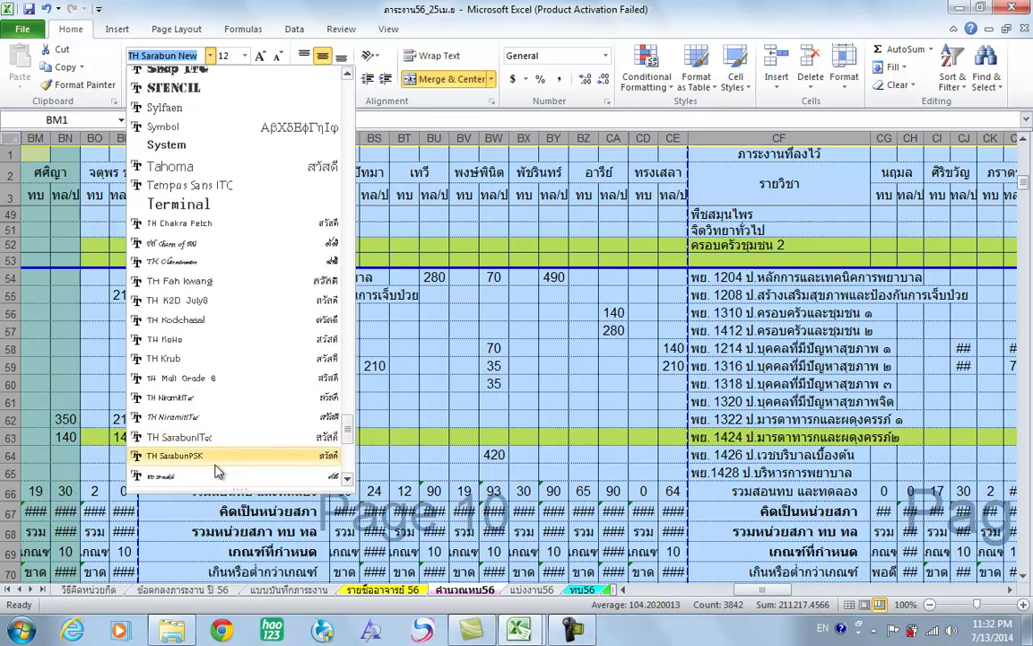
click(179, 458)
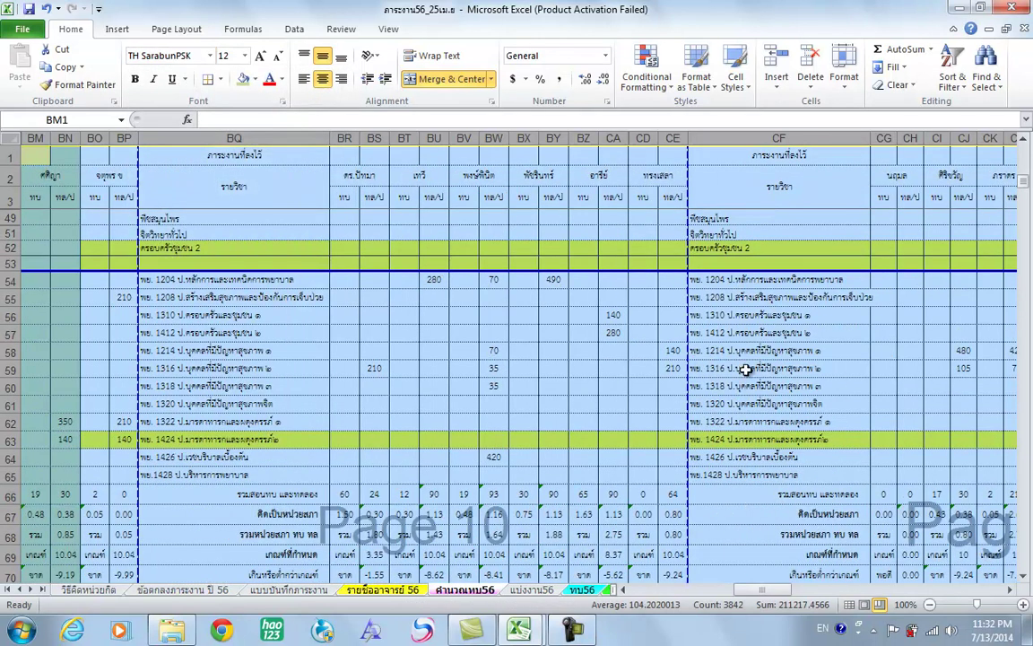
click(551, 366)
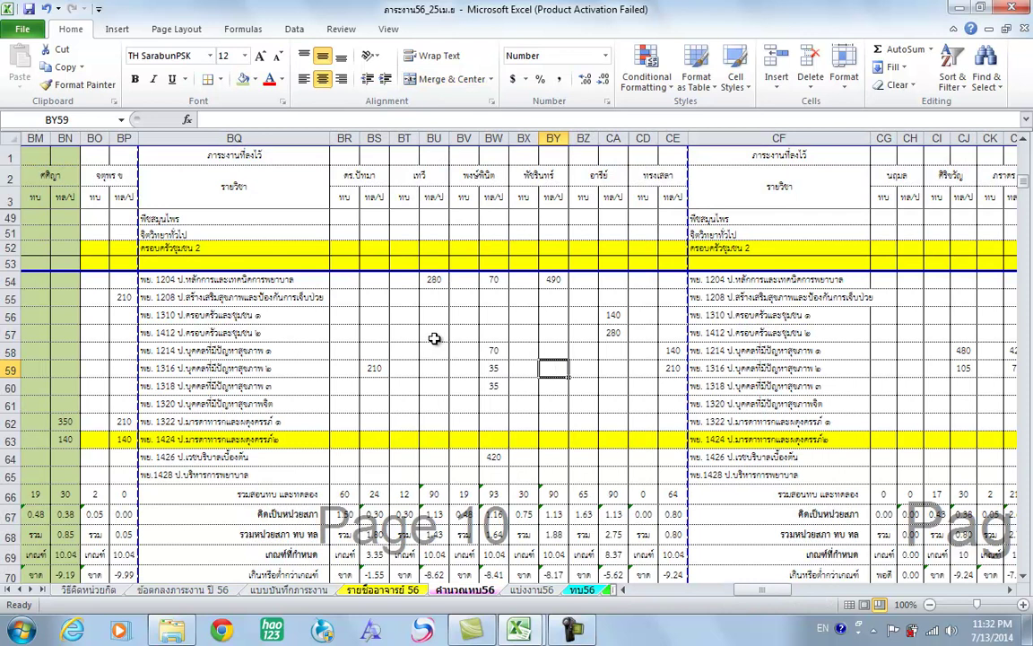
Step: Examine the lecturer's theory and practice hours in columns BT:BU of the คำนวณทบ56 sheet
scroll(424, 308, up, 5)
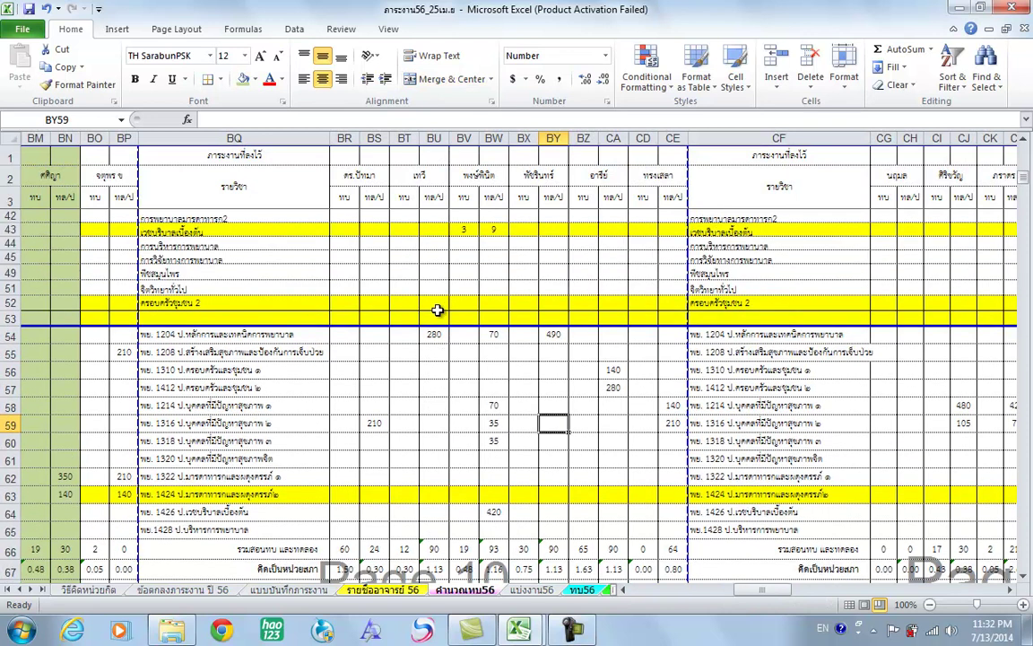
scroll(437, 314, up, 4)
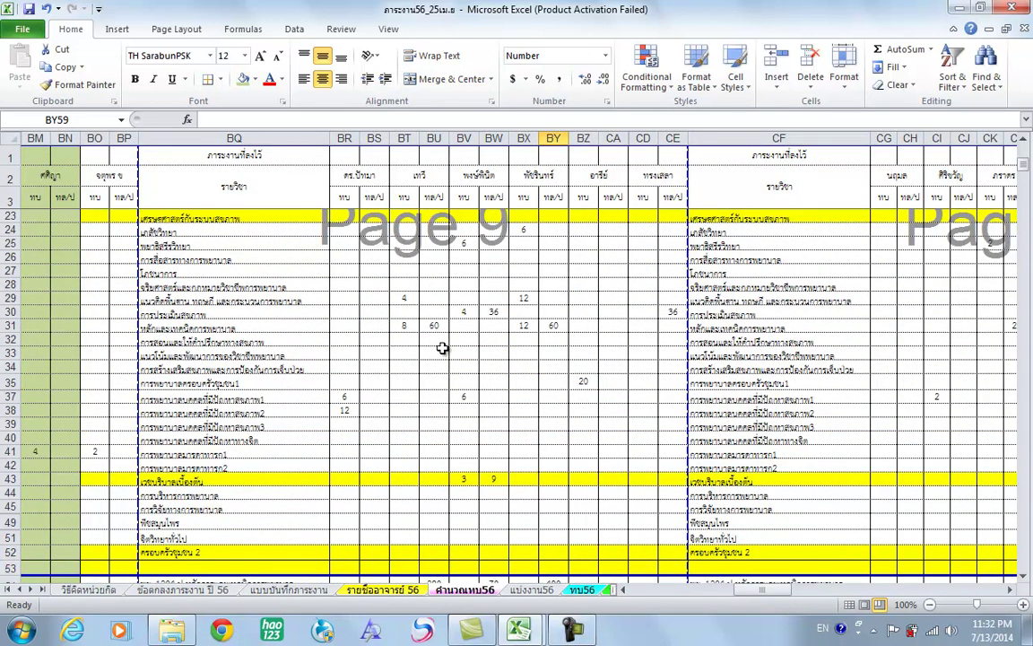
scroll(442, 345, up, 6)
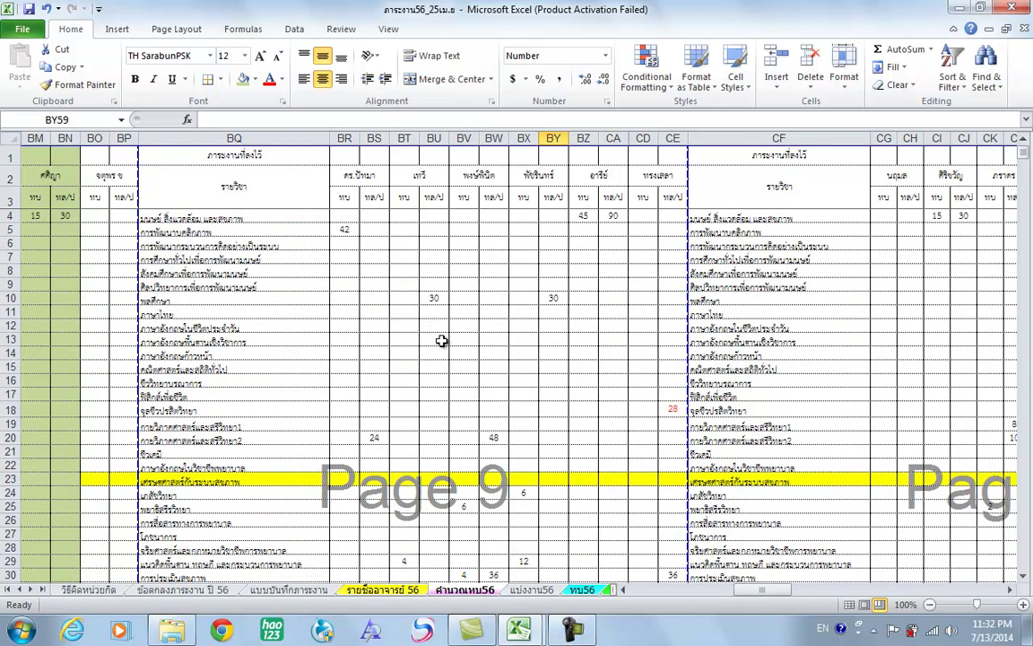
scroll(438, 334, down, 2)
scroll(440, 375, down, 8)
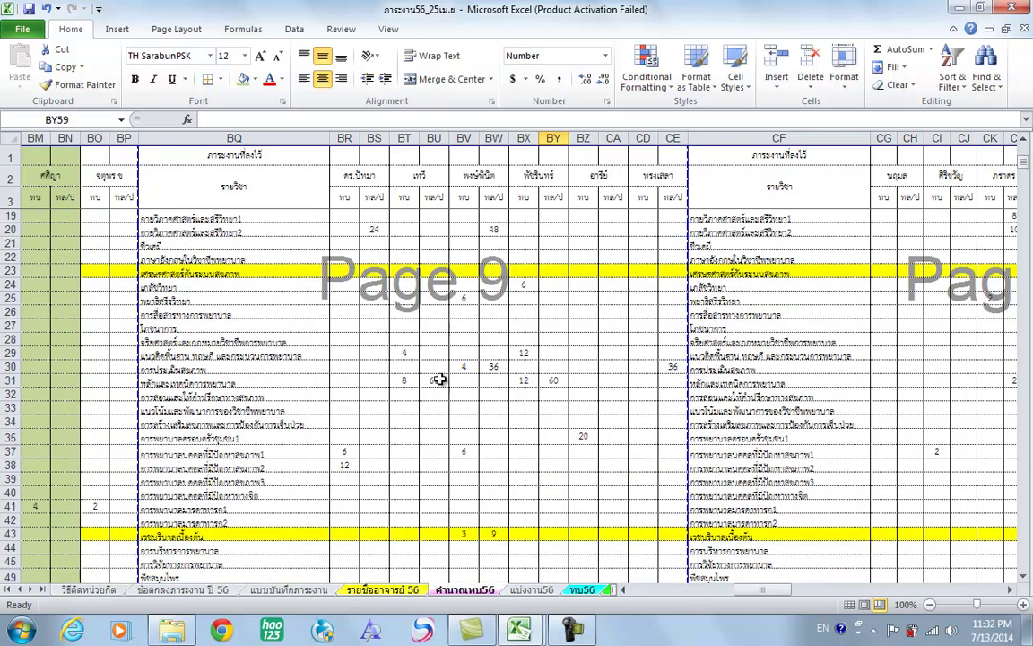
scroll(503, 541, down, 2)
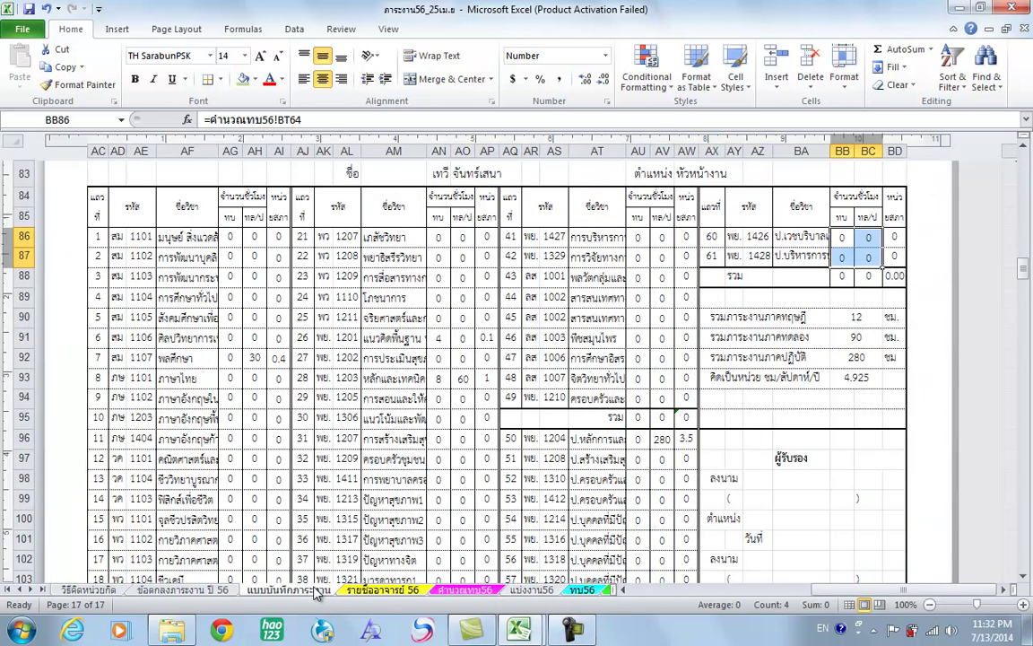
Step: Review the relinked form on the แบบบันทึกภาระงาน sheet, including its course hours, workload totals and signature area
click(287, 589)
scroll(791, 341, down, 1)
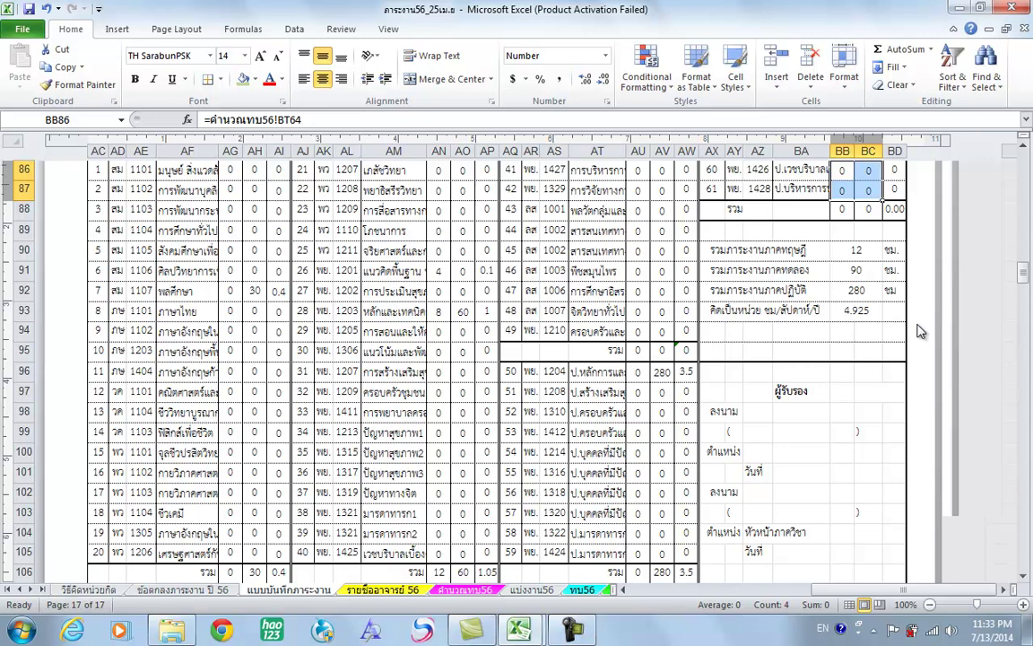
scroll(731, 303, down, 1)
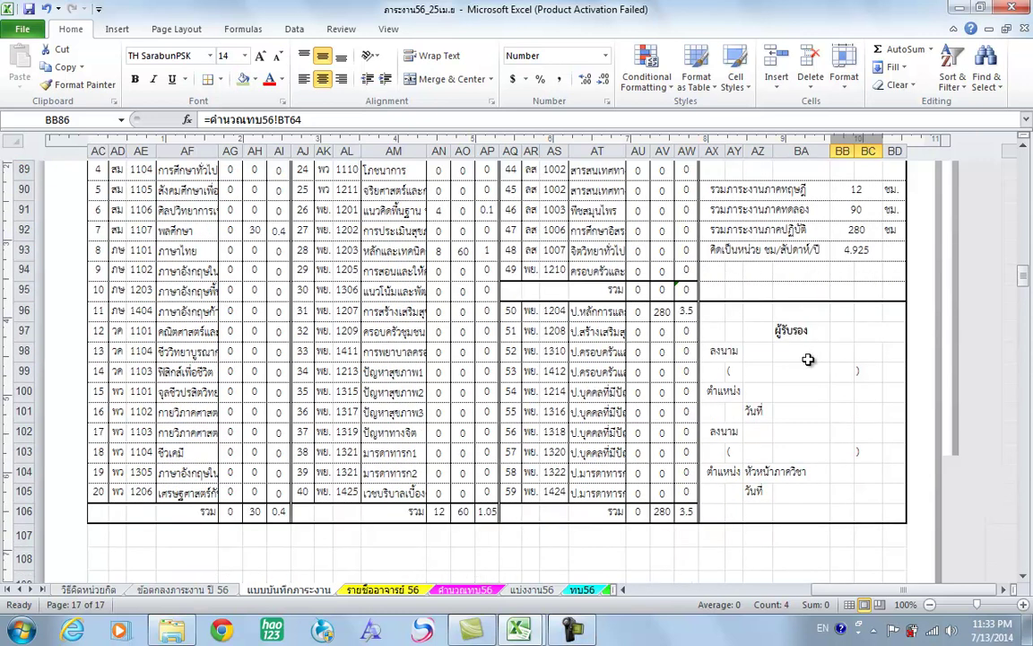
scroll(821, 421, up, 3)
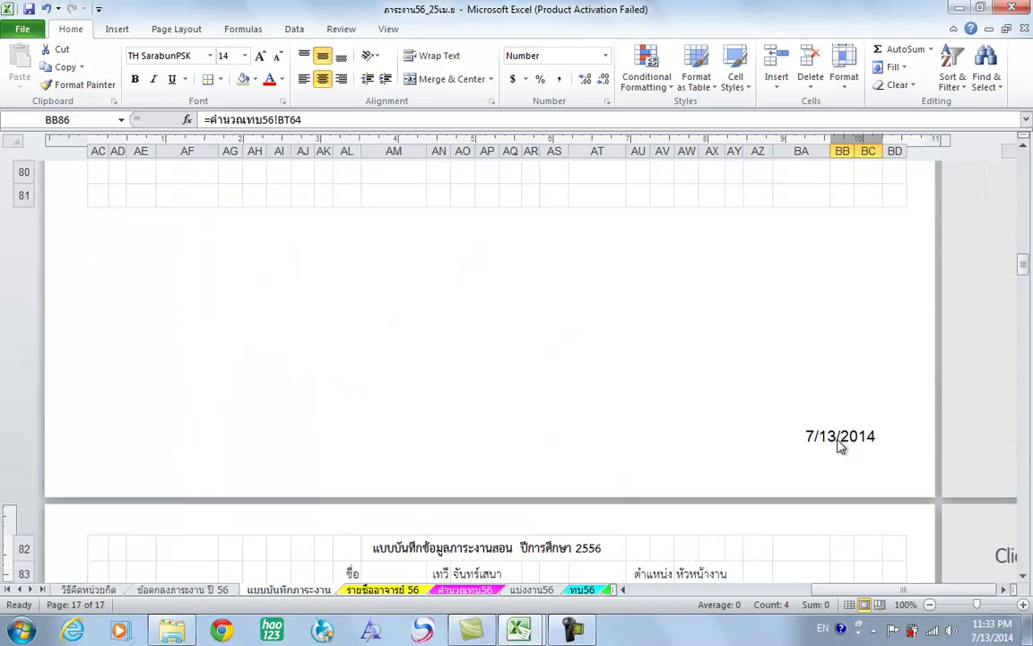
scroll(852, 458, up, 1)
scroll(852, 457, down, 3)
scroll(851, 451, down, 5)
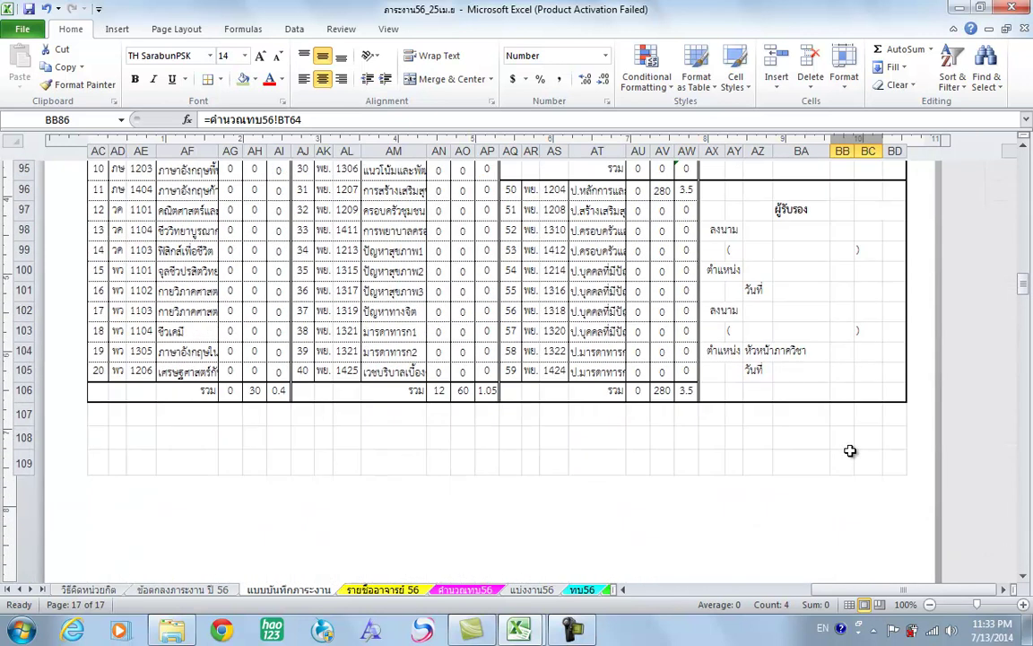
scroll(853, 459, up, 4)
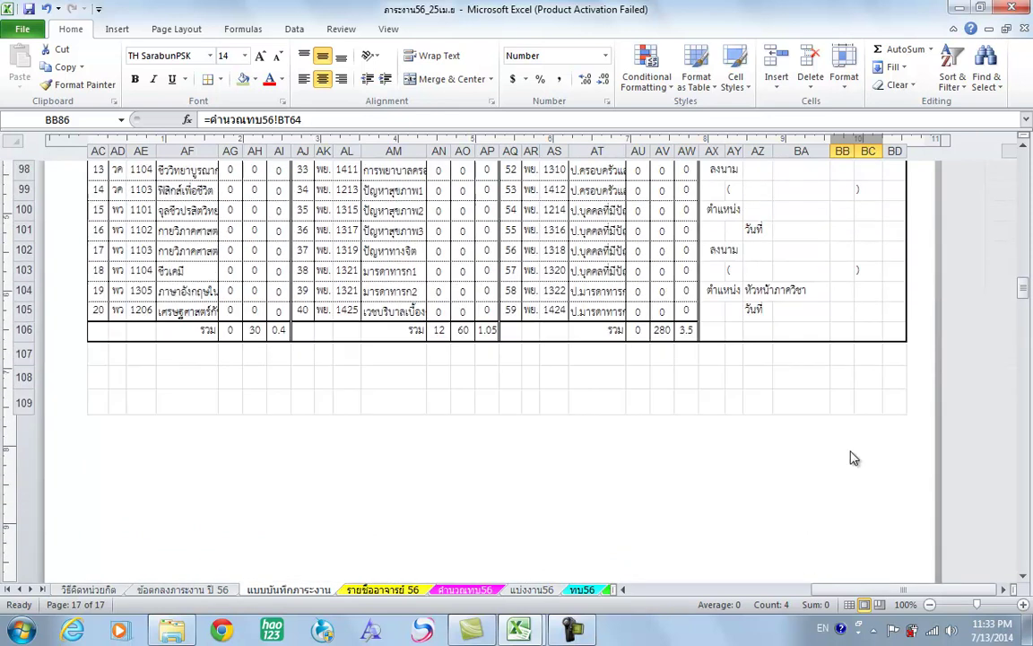
scroll(850, 453, up, 1)
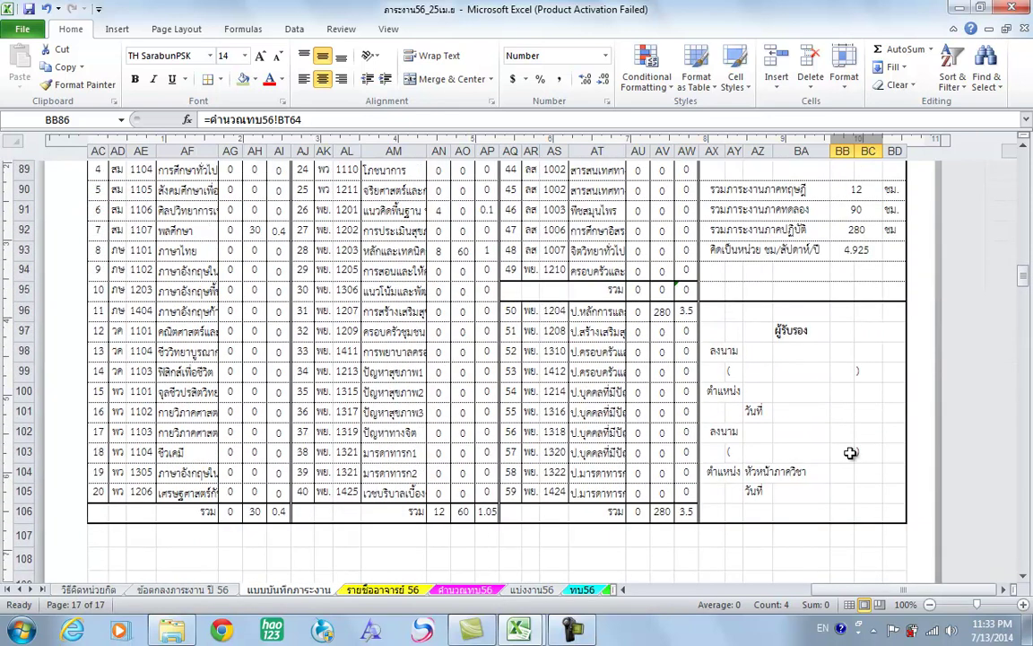
scroll(852, 417, up, 1)
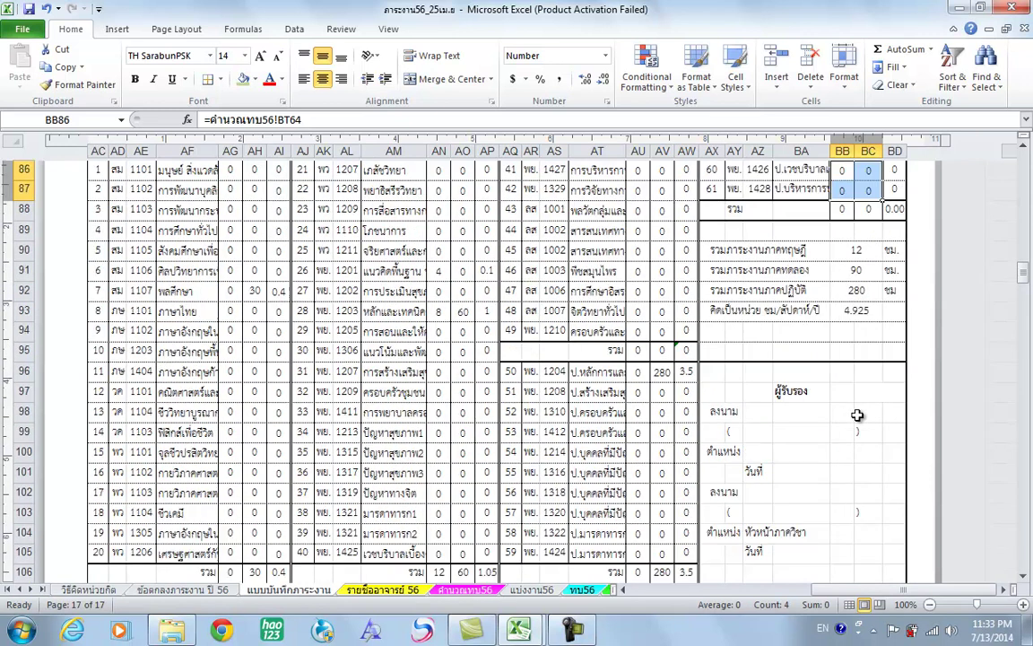